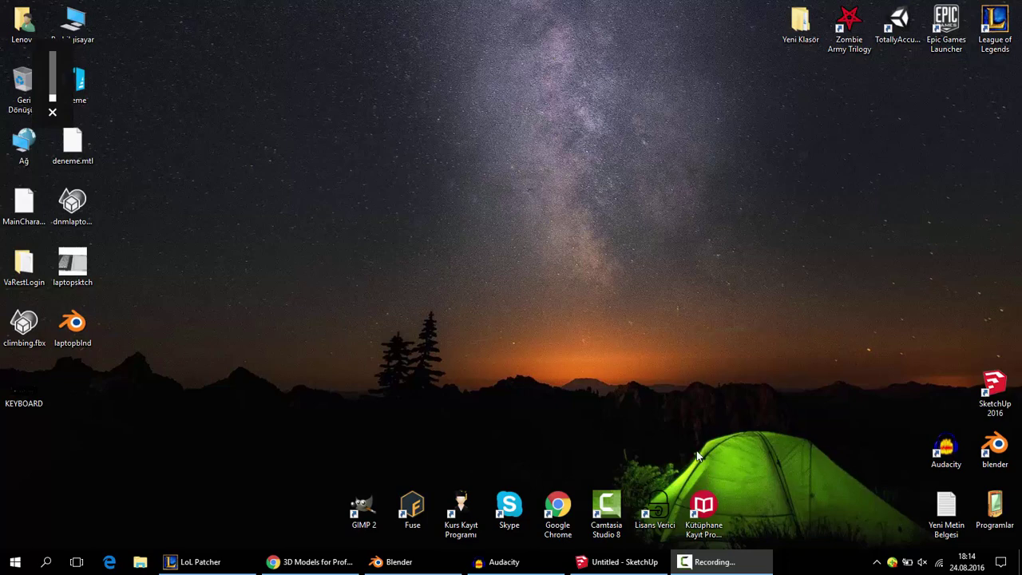
- Refresh the desktop icons repeatedly, then box-select and deselect all desktop icons
{"action": "right_click", "coordinate": [403, 83]}
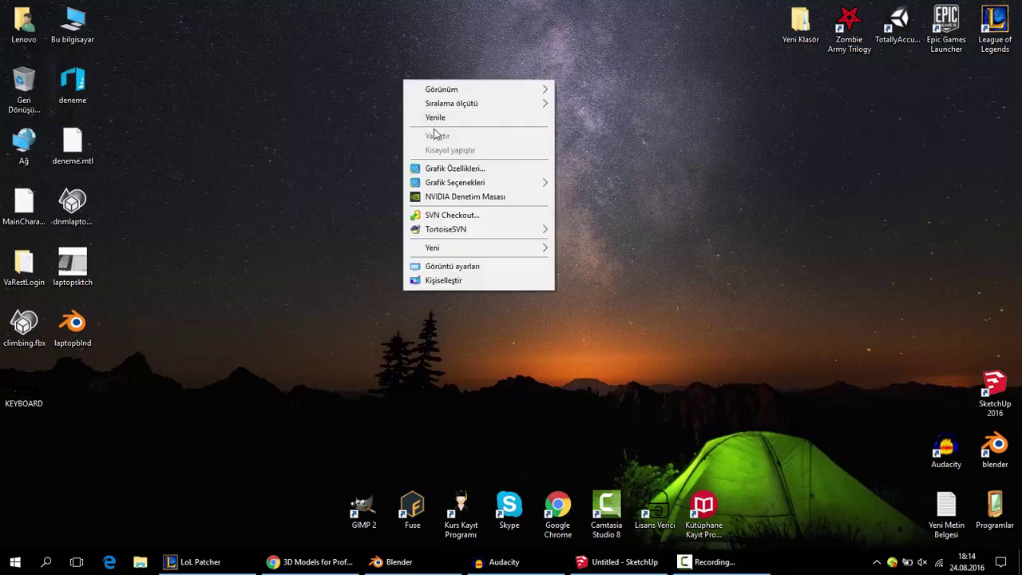
{"action": "left_click", "coordinate": [435, 119]}
{"action": "right_click", "coordinate": [463, 77]}
{"action": "left_click", "coordinate": [491, 116]}
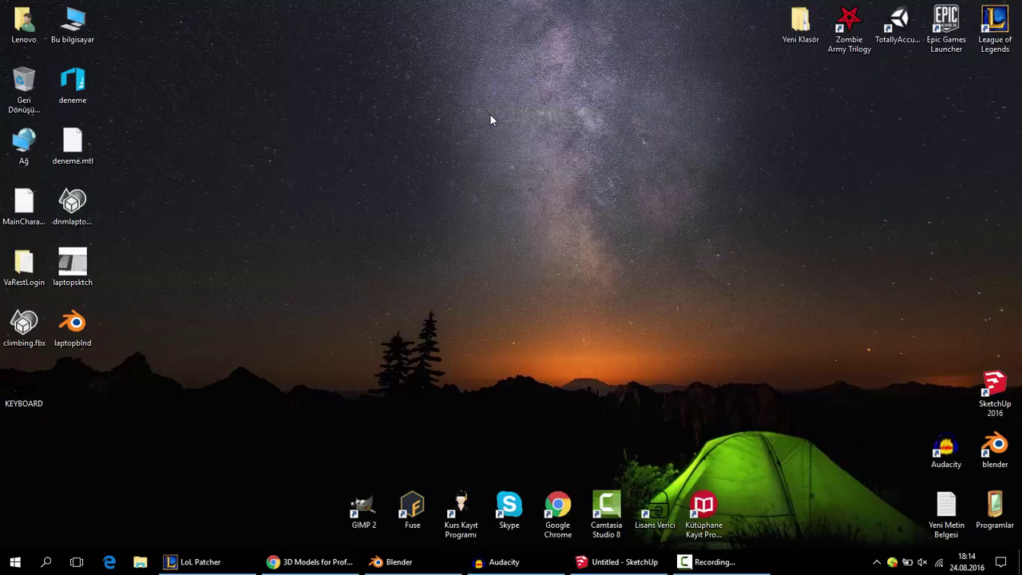
{"action": "right_click", "coordinate": [488, 113]}
{"action": "left_click", "coordinate": [515, 151]}
{"action": "right_click", "coordinate": [471, 106]}
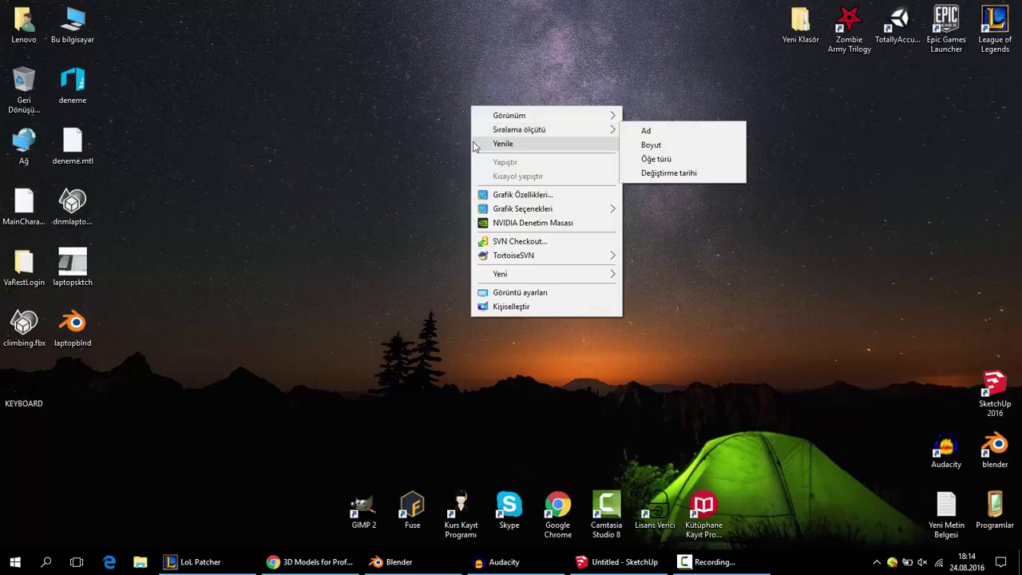
{"action": "left_click", "coordinate": [488, 144]}
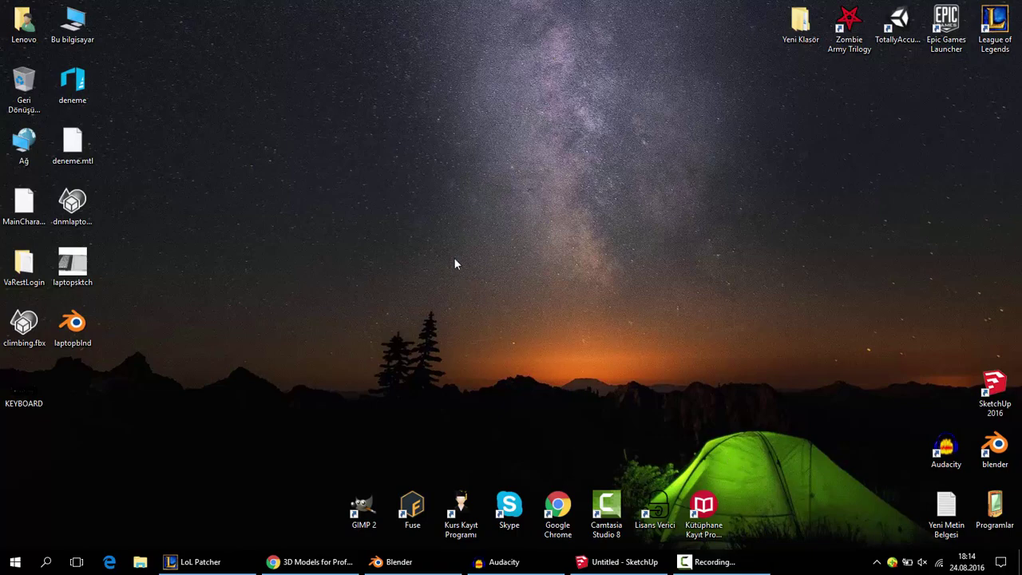
{"action": "right_click", "coordinate": [471, 95]}
{"action": "left_click", "coordinate": [492, 120]}
{"action": "mouse_move", "coordinate": [6, 4]}
{"action": "left_mouse_down"}
{"action": "mouse_move", "coordinate": [1020, 482]}
{"action": "mouse_move", "coordinate": [1021, 549]}
{"action": "left_mouse_up"}
{"action": "left_click", "coordinate": [502, 205]}
- Restore the TurboSquid browser window and scroll through its category rows and back up
{"action": "left_click", "coordinate": [311, 562]}
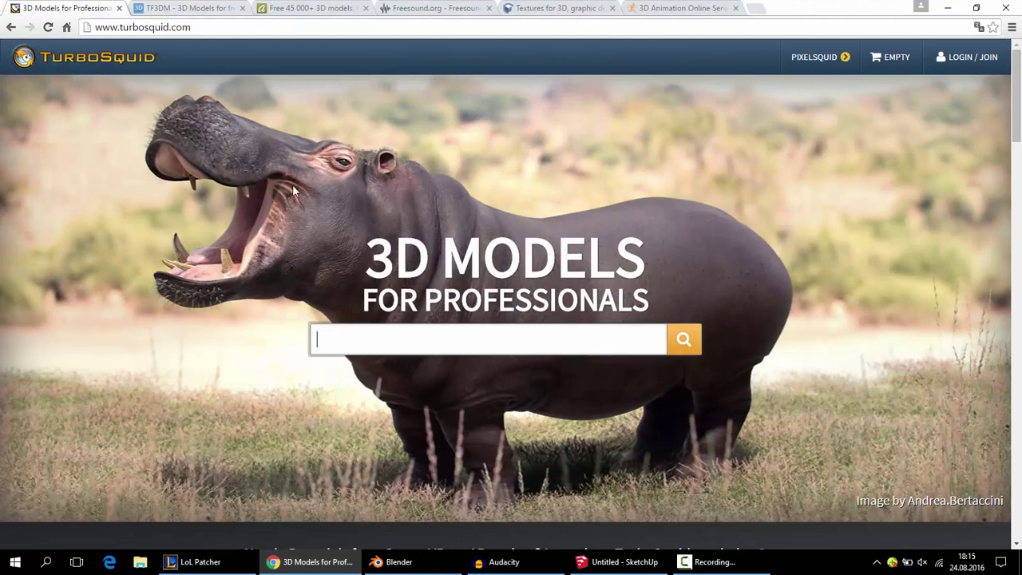
{"action": "scroll", "coordinate": [298, 194], "scroll_direction": "down", "scroll_amount": 3}
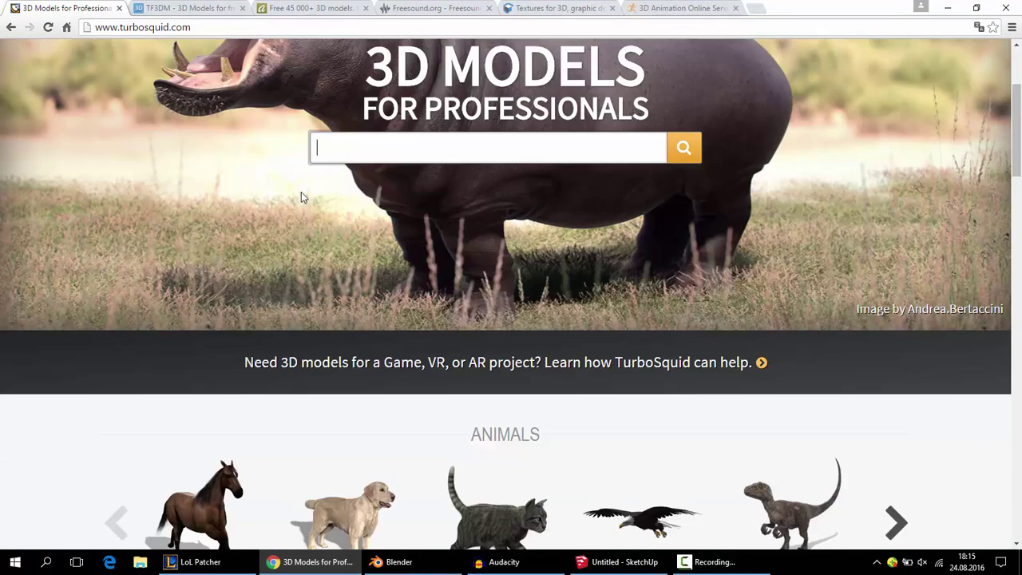
{"action": "scroll", "coordinate": [301, 193], "scroll_direction": "down", "scroll_amount": 3}
{"action": "scroll", "coordinate": [319, 255], "scroll_direction": "down", "scroll_amount": 2}
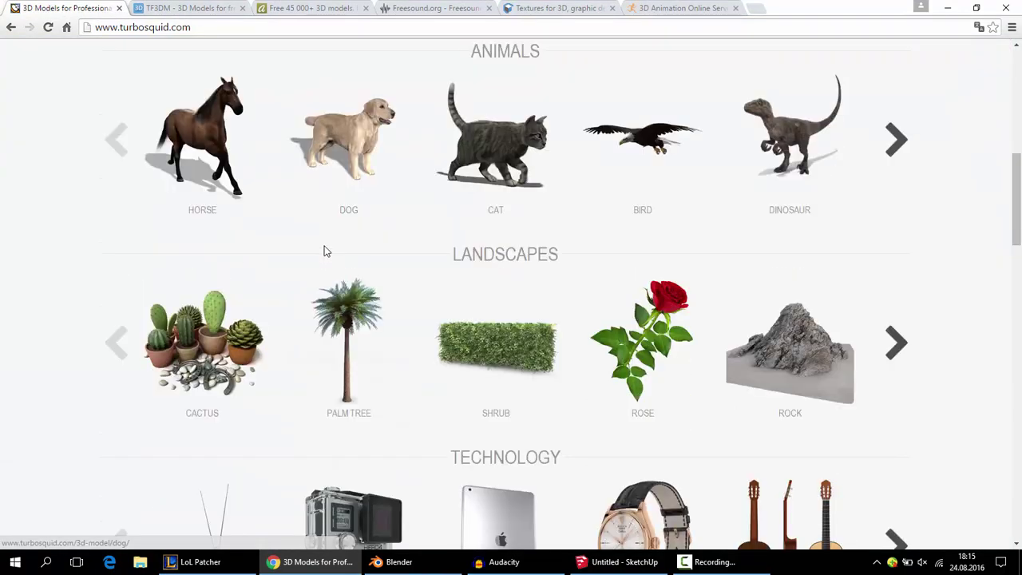
{"action": "scroll", "coordinate": [327, 247], "scroll_direction": "down", "scroll_amount": 1}
{"action": "scroll", "coordinate": [296, 263], "scroll_direction": "down", "scroll_amount": 3}
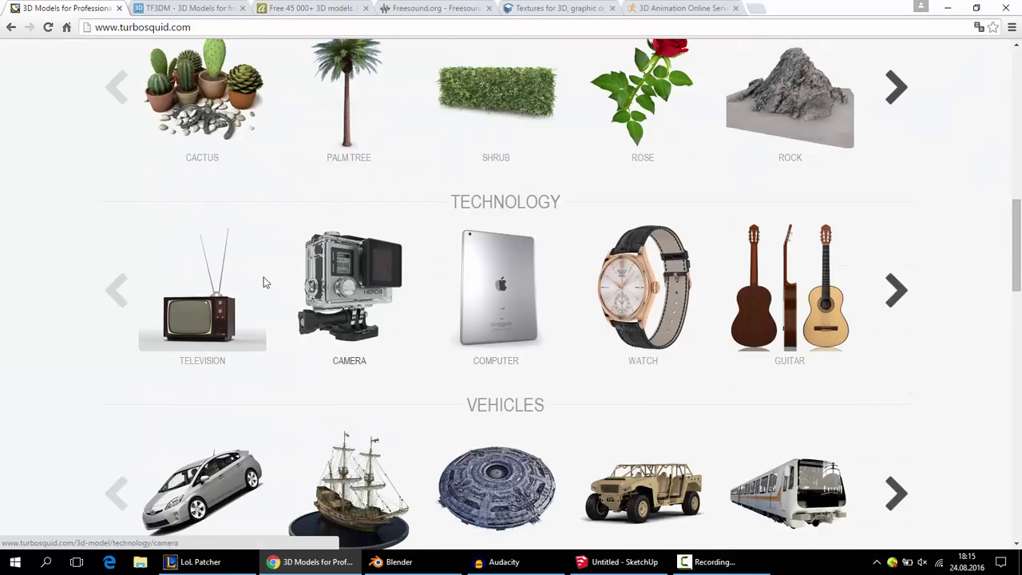
{"action": "scroll", "coordinate": [133, 258], "scroll_direction": "up", "scroll_amount": 6}
{"action": "scroll", "coordinate": [96, 235], "scroll_direction": "up", "scroll_amount": 5}
{"action": "scroll", "coordinate": [95, 234], "scroll_direction": "down", "scroll_amount": 5}
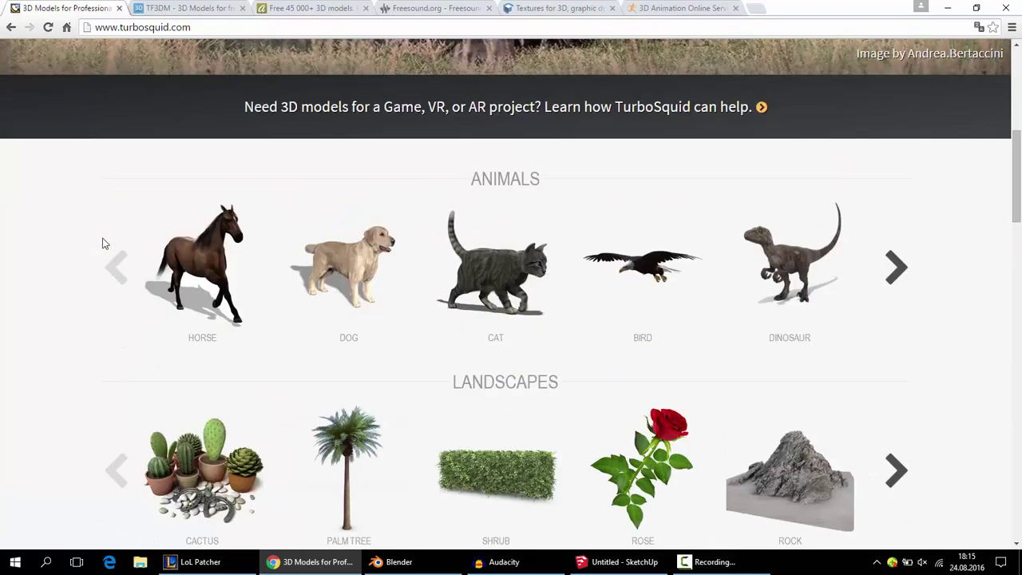
{"action": "scroll", "coordinate": [144, 252], "scroll_direction": "down", "scroll_amount": 3}
{"action": "scroll", "coordinate": [317, 274], "scroll_direction": "down", "scroll_amount": 1}
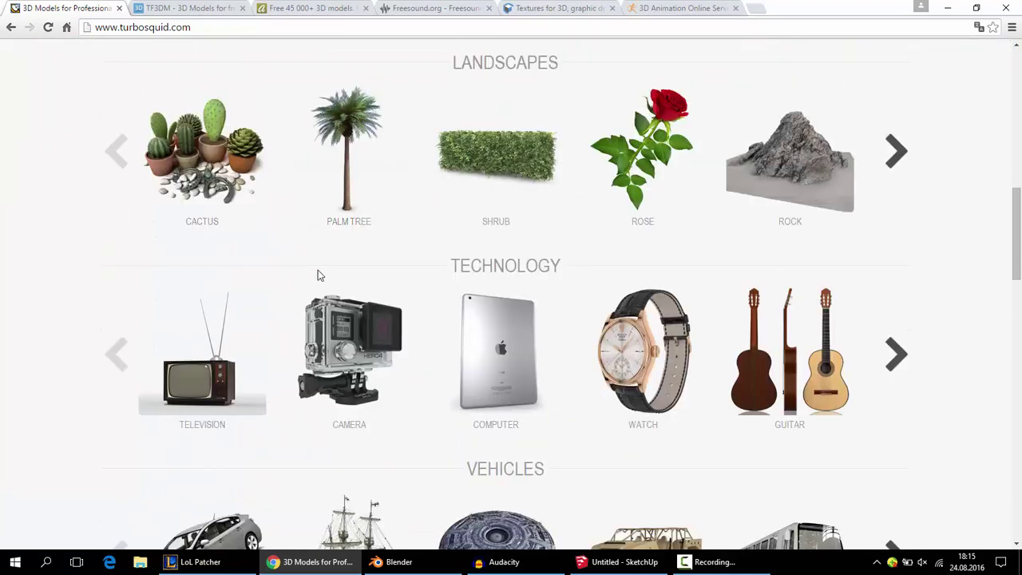
{"action": "scroll", "coordinate": [317, 278], "scroll_direction": "down", "scroll_amount": 2}
{"action": "scroll", "coordinate": [327, 283], "scroll_direction": "down", "scroll_amount": 3}
{"action": "scroll", "coordinate": [333, 289], "scroll_direction": "up", "scroll_amount": 6}
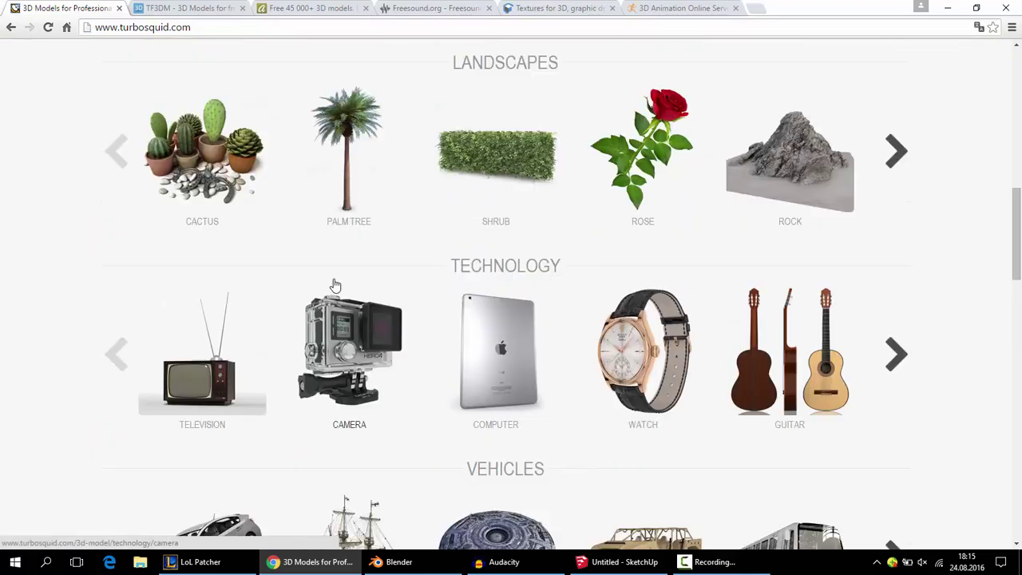
{"action": "scroll", "coordinate": [334, 289], "scroll_direction": "up", "scroll_amount": 3}
{"action": "scroll", "coordinate": [334, 289], "scroll_direction": "up", "scroll_amount": 5}
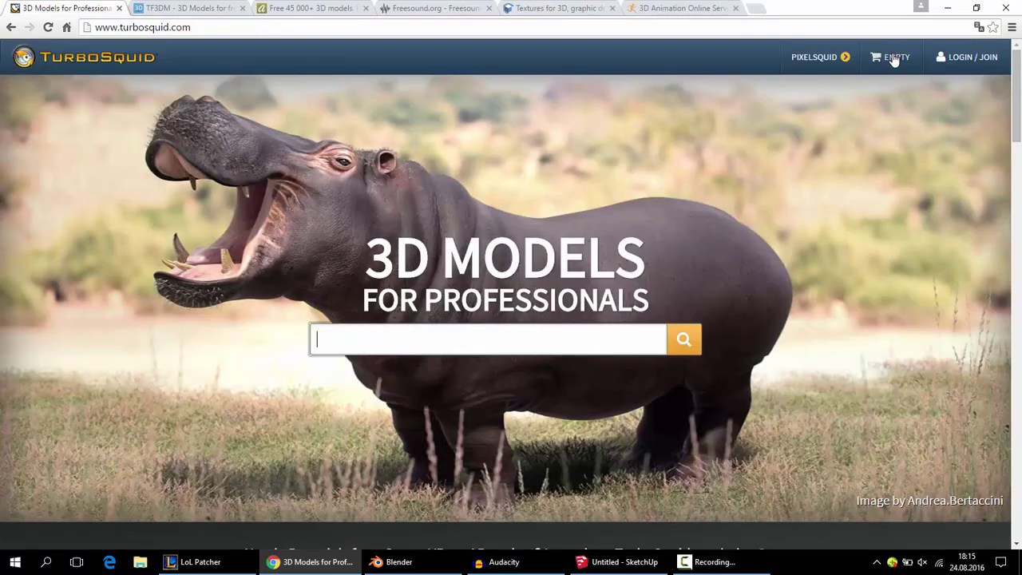
{"action": "scroll", "coordinate": [696, 143], "scroll_direction": "down", "scroll_amount": 5}
- Open the DOG models category and scroll through its listings
{"action": "left_click", "coordinate": [336, 281]}
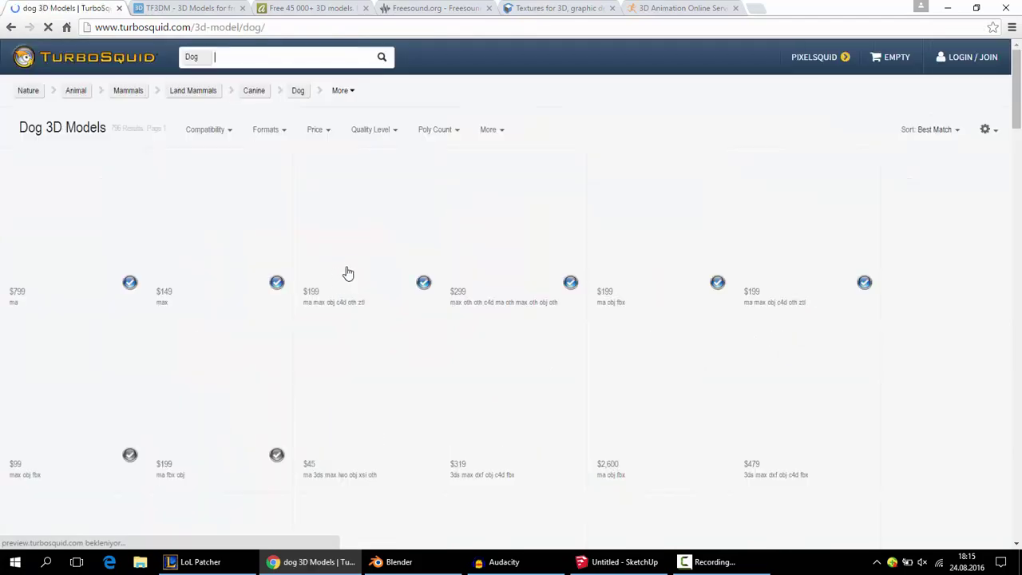
{"action": "scroll", "coordinate": [297, 279], "scroll_direction": "down", "scroll_amount": 2}
{"action": "scroll", "coordinate": [296, 278], "scroll_direction": "down", "scroll_amount": 3}
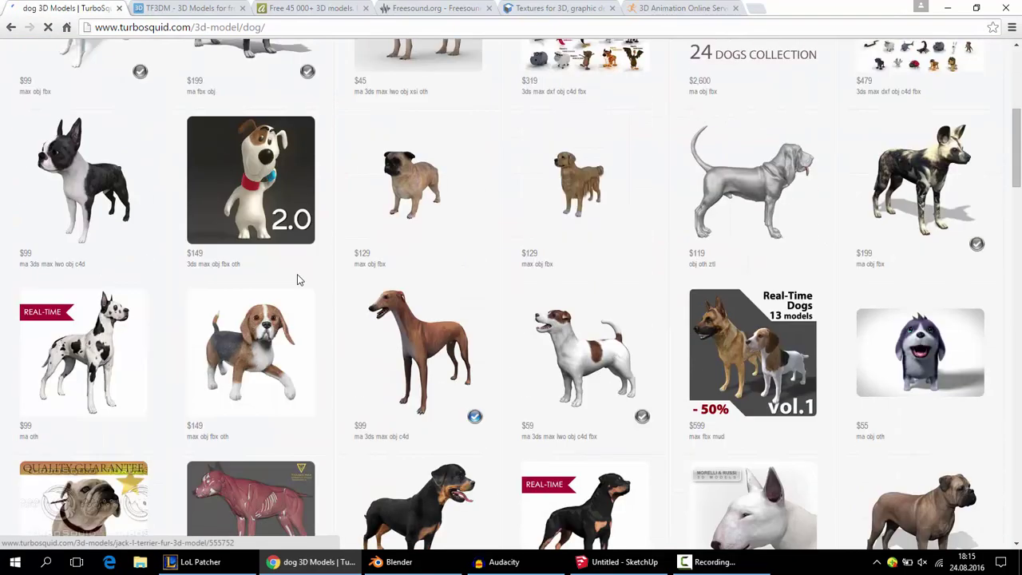
{"action": "scroll", "coordinate": [374, 235], "scroll_direction": "up", "scroll_amount": 2}
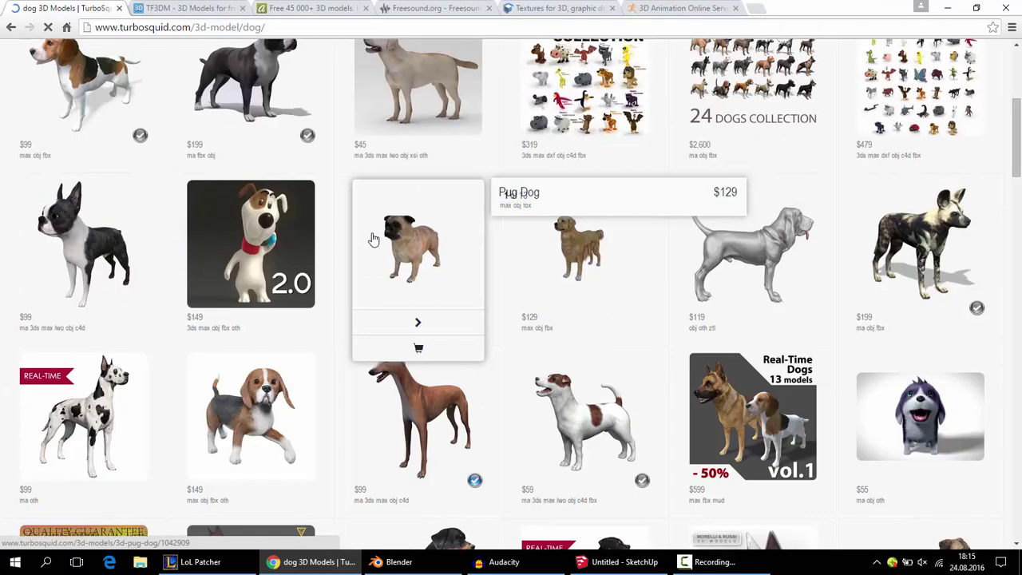
{"action": "scroll", "coordinate": [374, 234], "scroll_direction": "up", "scroll_amount": 3}
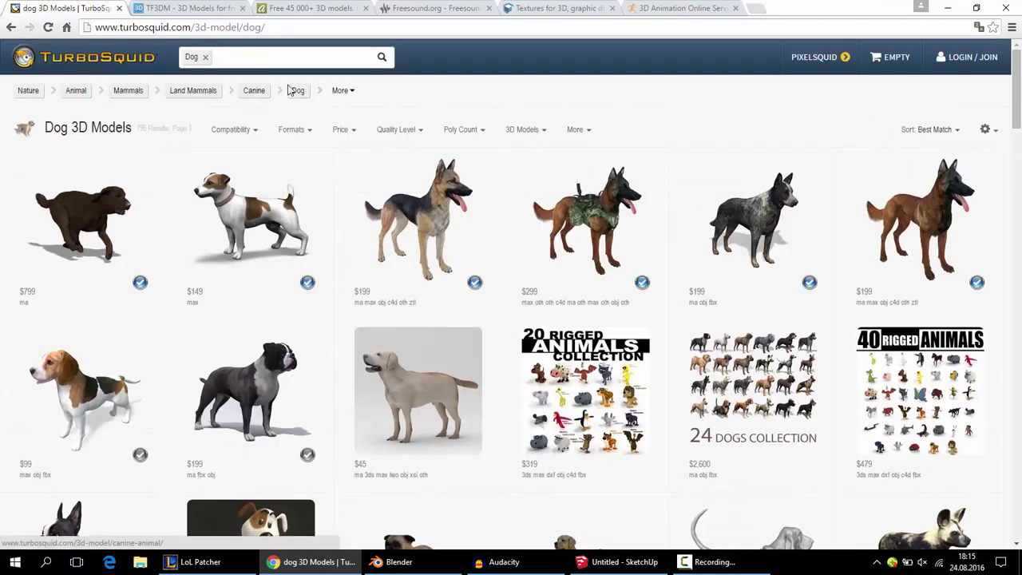
- Filter the dog results to free models with a max price of 0 and browse them
{"action": "left_click", "coordinate": [340, 129]}
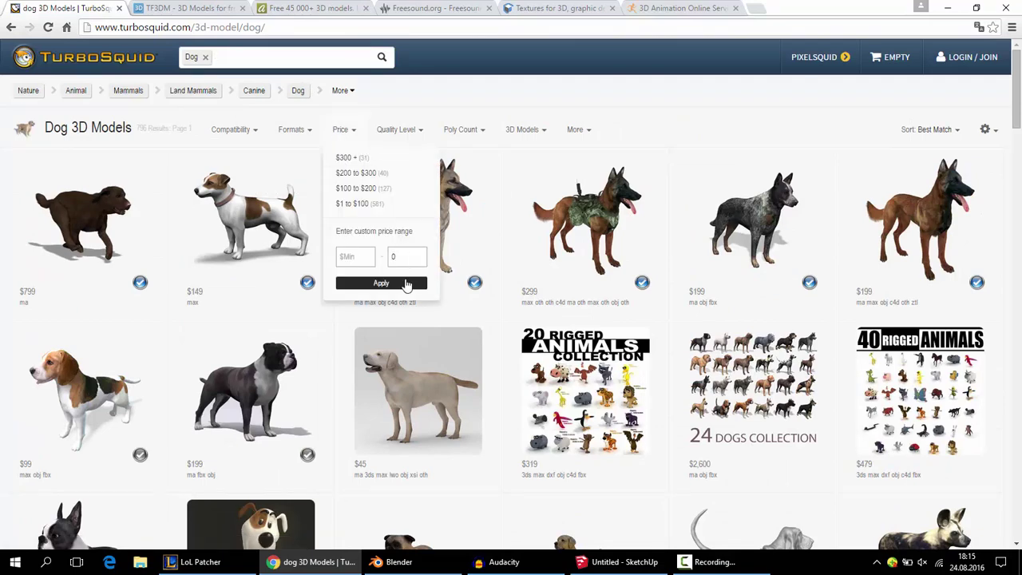
{"action": "left_click", "coordinate": [406, 284]}
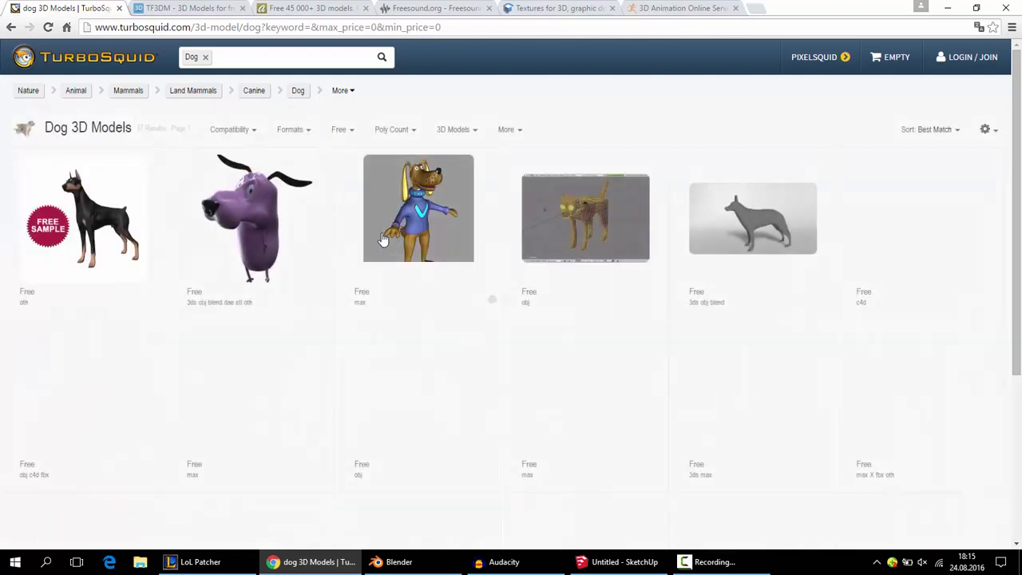
{"action": "mouse_move", "coordinate": [233, 249]}
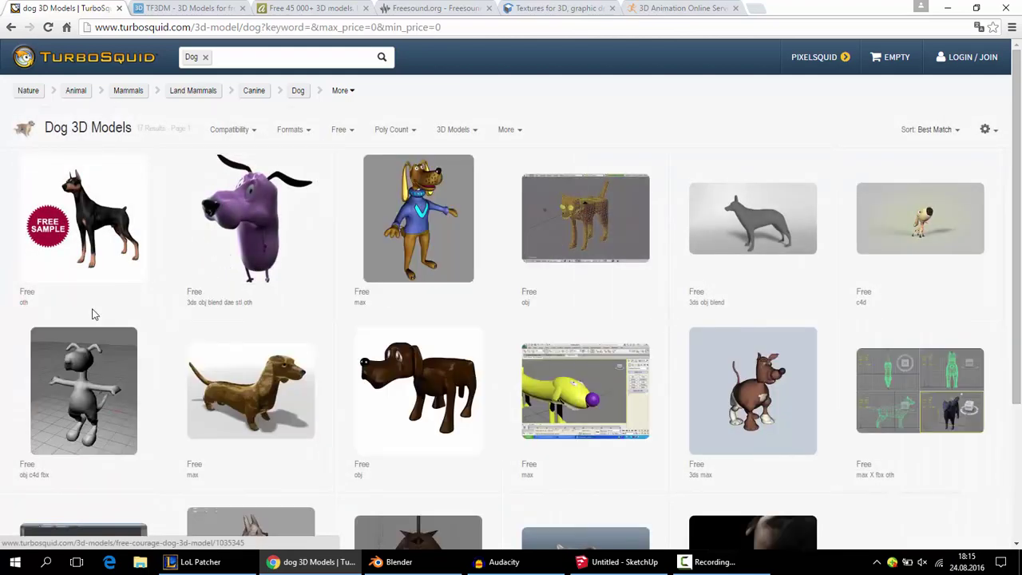
{"action": "scroll", "coordinate": [546, 338], "scroll_direction": "down", "scroll_amount": 3}
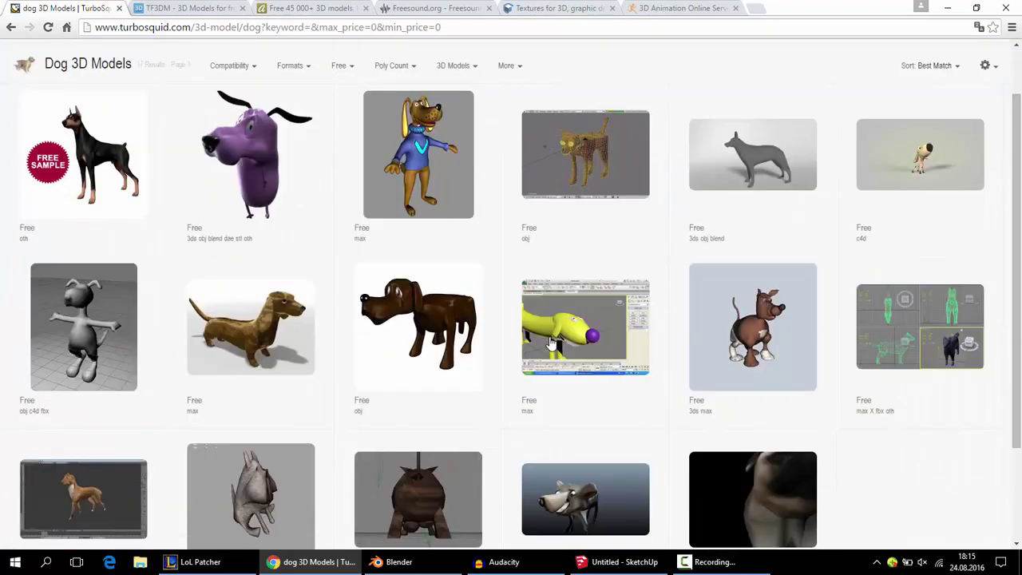
{"action": "scroll", "coordinate": [542, 341], "scroll_direction": "up", "scroll_amount": 3}
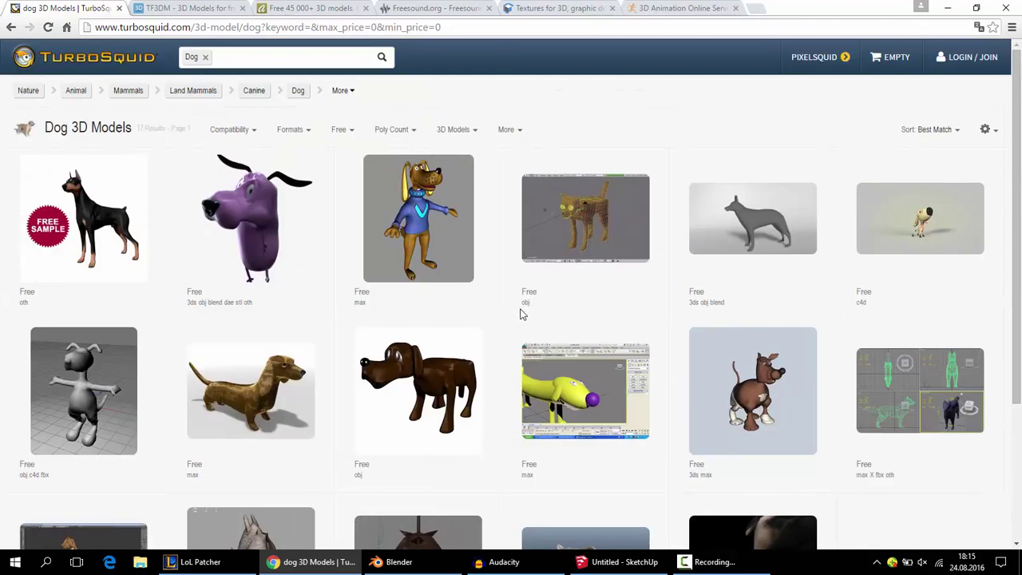
{"action": "scroll", "coordinate": [421, 361], "scroll_direction": "down", "scroll_amount": 1}
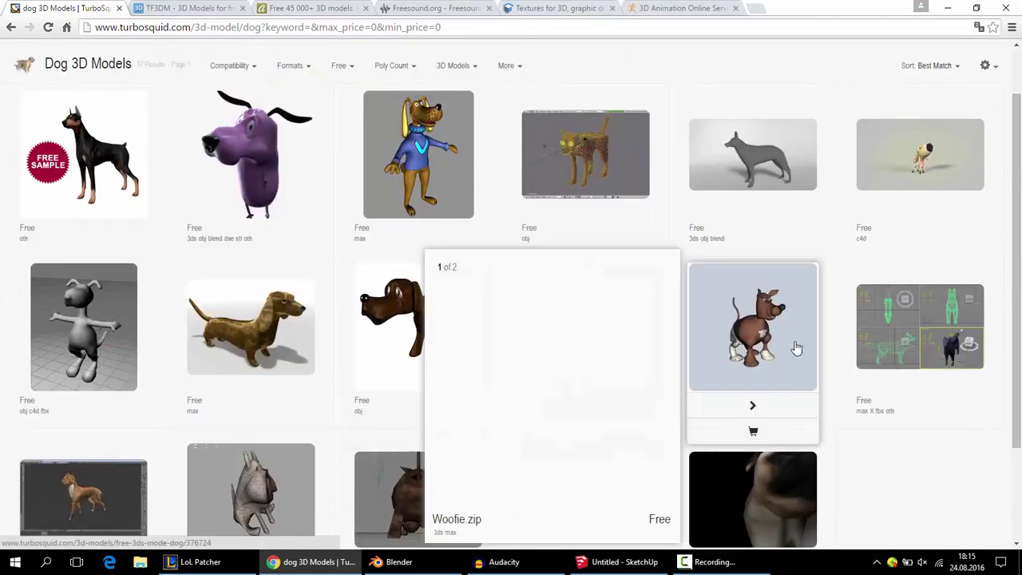
{"action": "mouse_move", "coordinate": [220, 297]}
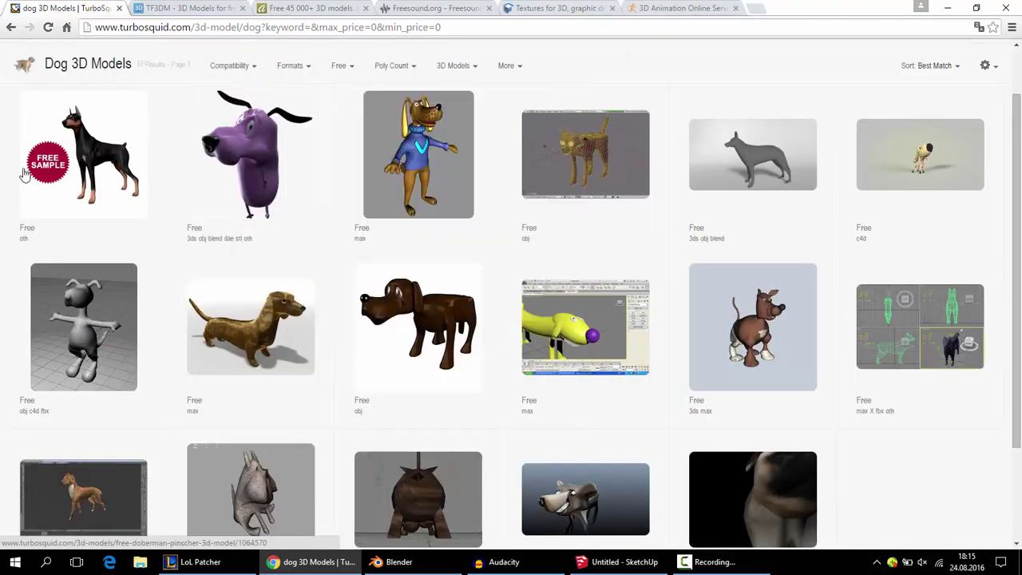
{"action": "mouse_move", "coordinate": [220, 168]}
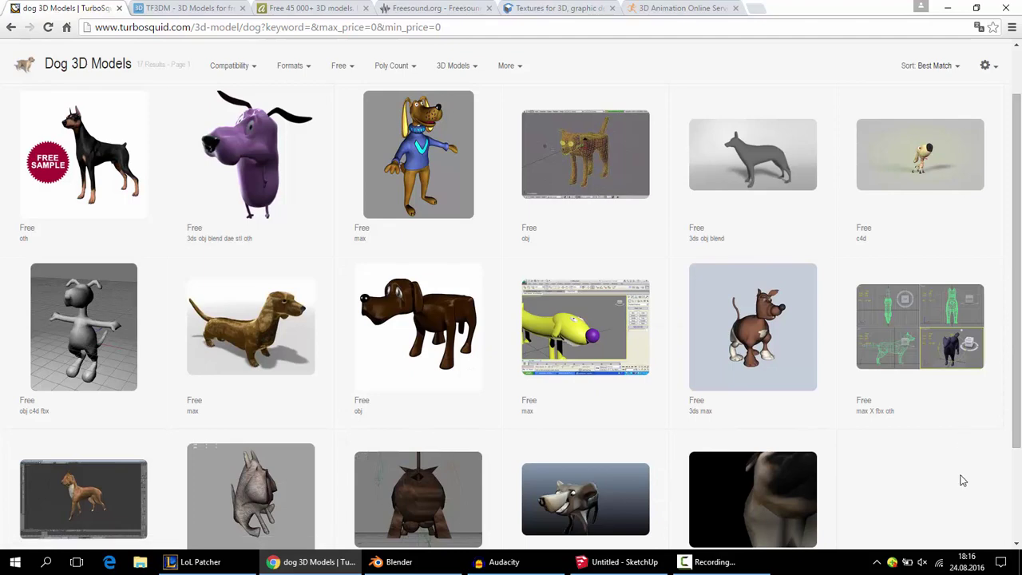
{"action": "scroll", "coordinate": [837, 440], "scroll_direction": "down", "scroll_amount": 2}
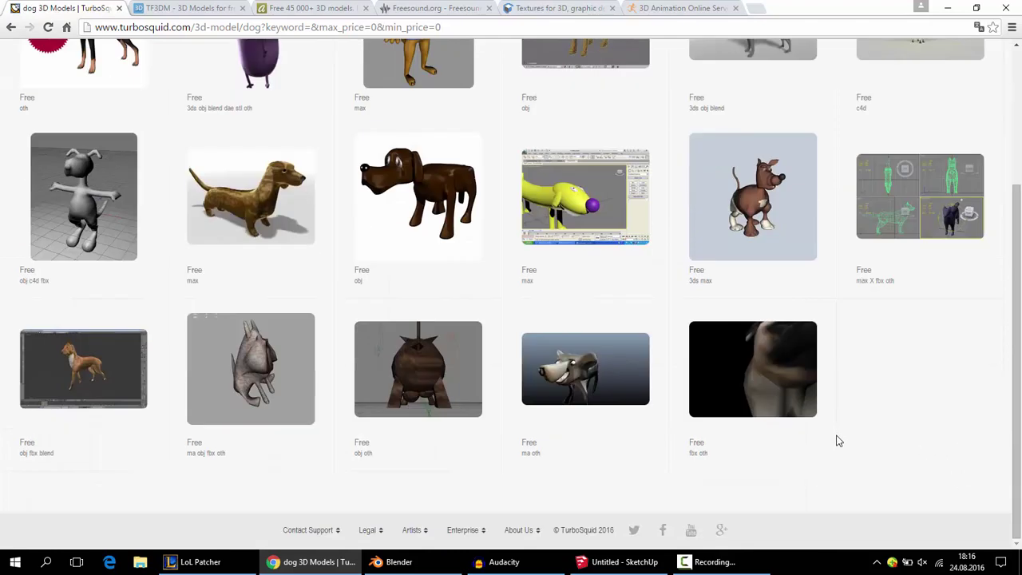
{"action": "scroll", "coordinate": [838, 435], "scroll_direction": "up", "scroll_amount": 3}
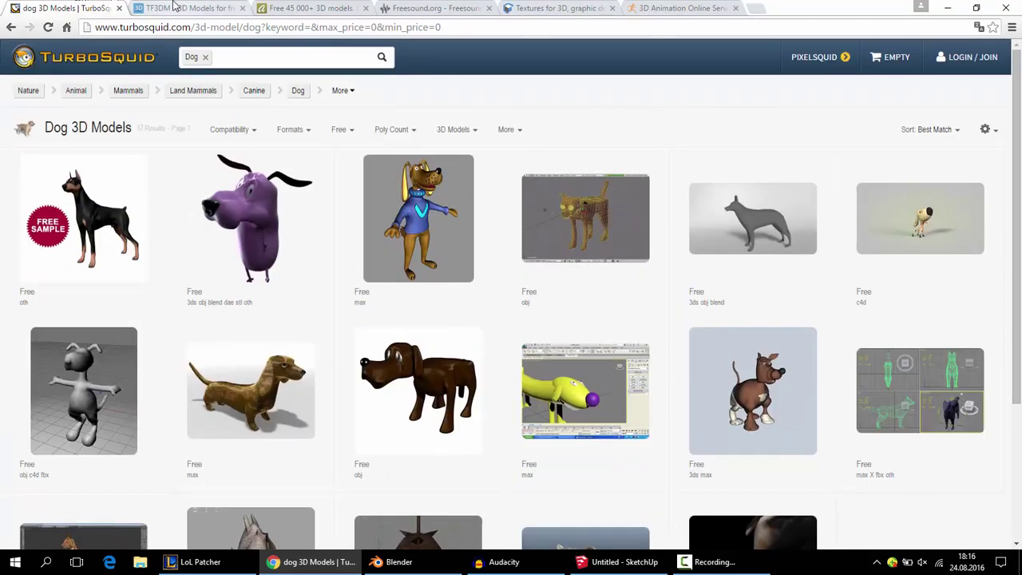
- Switch to TF3DM and scroll through its Just Added and Trending free models
{"action": "left_click", "coordinate": [186, 8]}
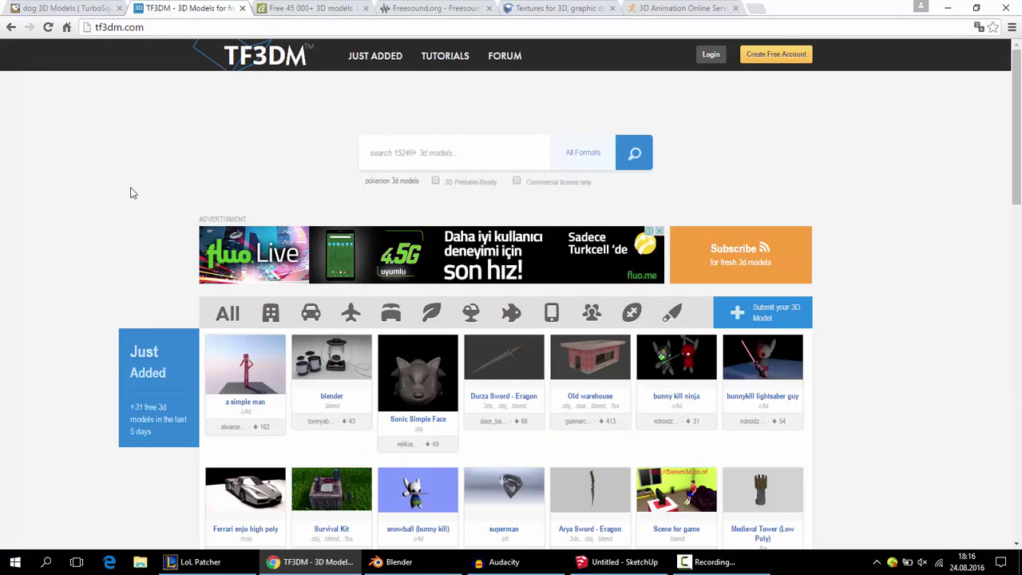
{"action": "scroll", "coordinate": [132, 193], "scroll_direction": "down", "scroll_amount": 3}
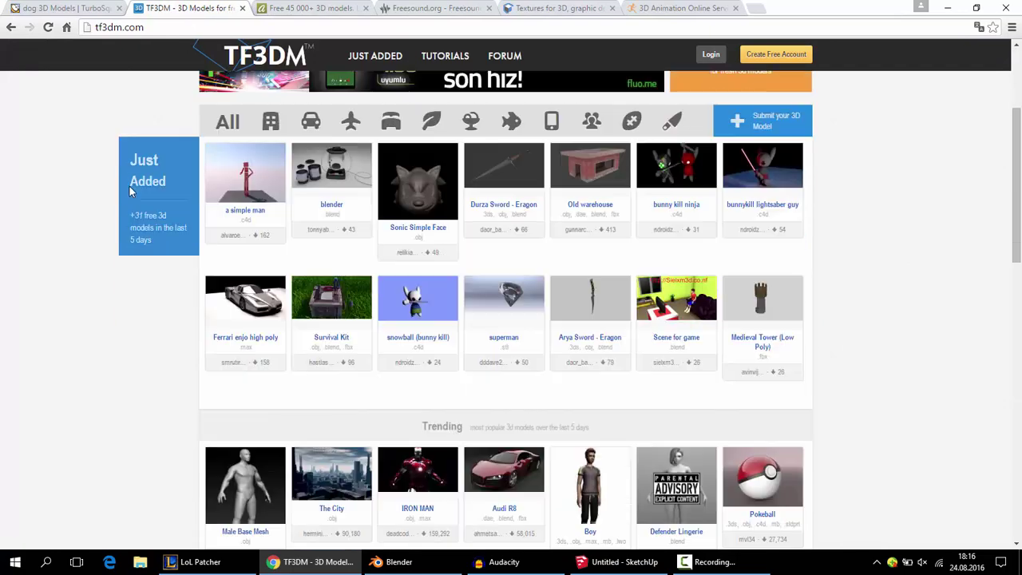
{"action": "scroll", "coordinate": [129, 186], "scroll_direction": "down", "scroll_amount": 3}
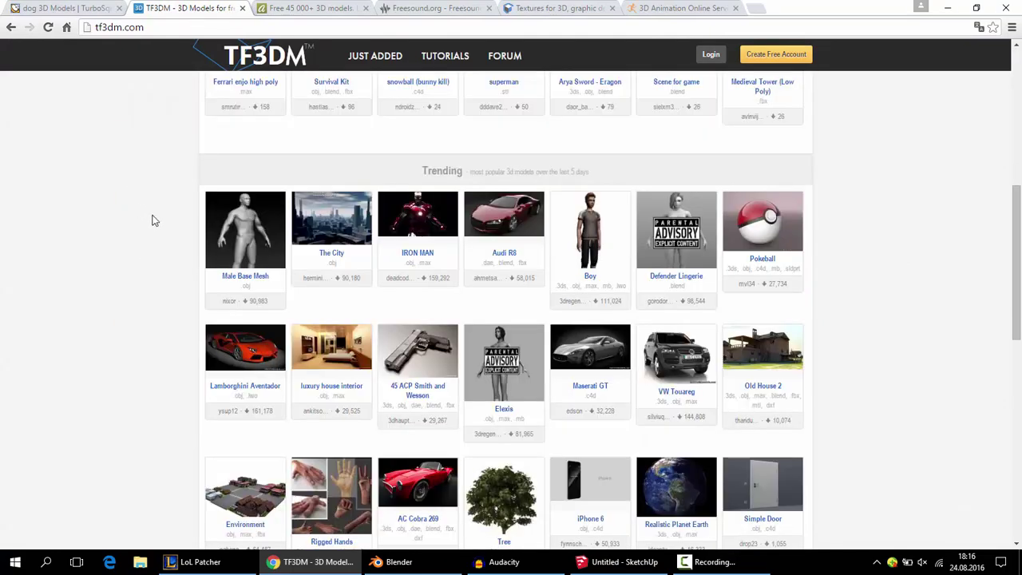
{"action": "scroll", "coordinate": [155, 220], "scroll_direction": "down", "scroll_amount": 3}
{"action": "scroll", "coordinate": [162, 259], "scroll_direction": "down", "scroll_amount": 5}
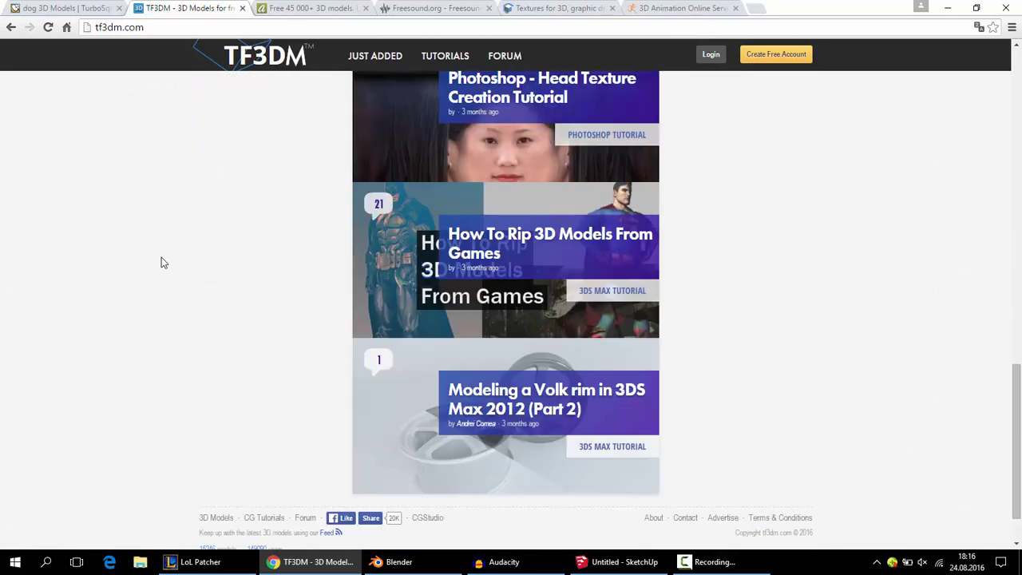
{"action": "scroll", "coordinate": [162, 260], "scroll_direction": "up", "scroll_amount": 5}
{"action": "scroll", "coordinate": [163, 262], "scroll_direction": "up", "scroll_amount": 1}
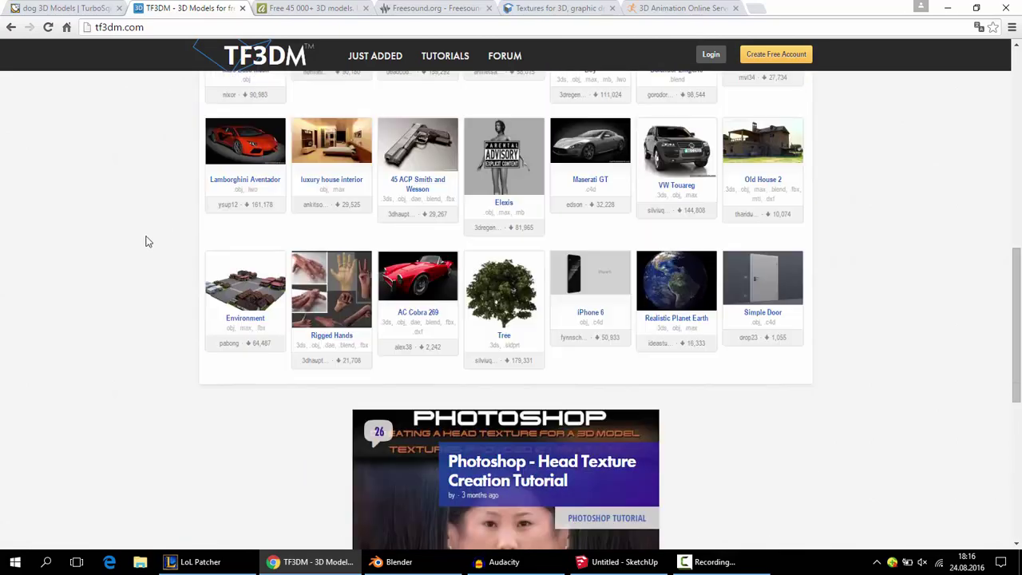
{"action": "scroll", "coordinate": [165, 272], "scroll_direction": "up", "scroll_amount": 4}
{"action": "scroll", "coordinate": [165, 377], "scroll_direction": "up", "scroll_amount": 1}
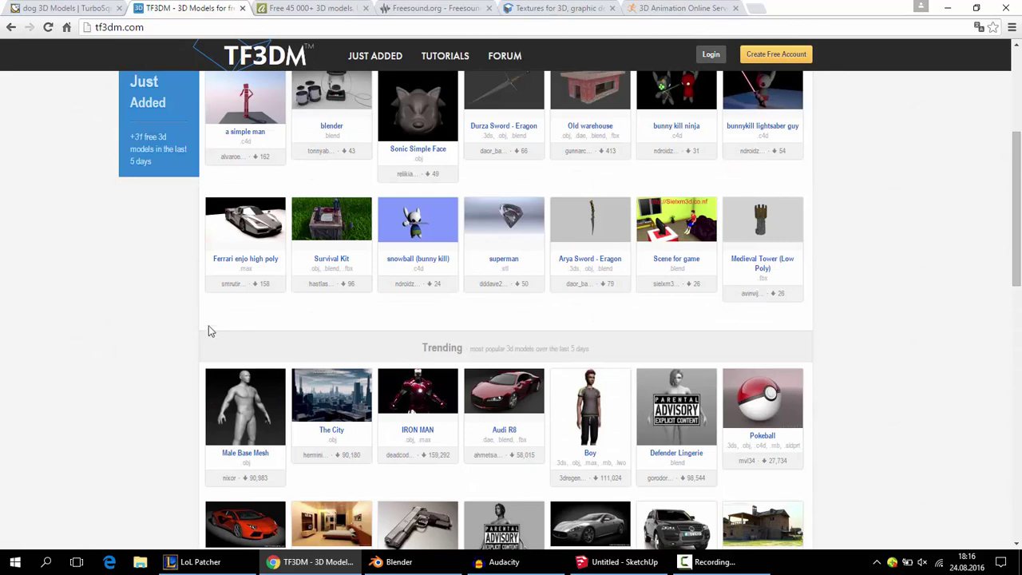
{"action": "scroll", "coordinate": [160, 345], "scroll_direction": "up", "scroll_amount": 1}
{"action": "scroll", "coordinate": [68, 326], "scroll_direction": "up", "scroll_amount": 3}
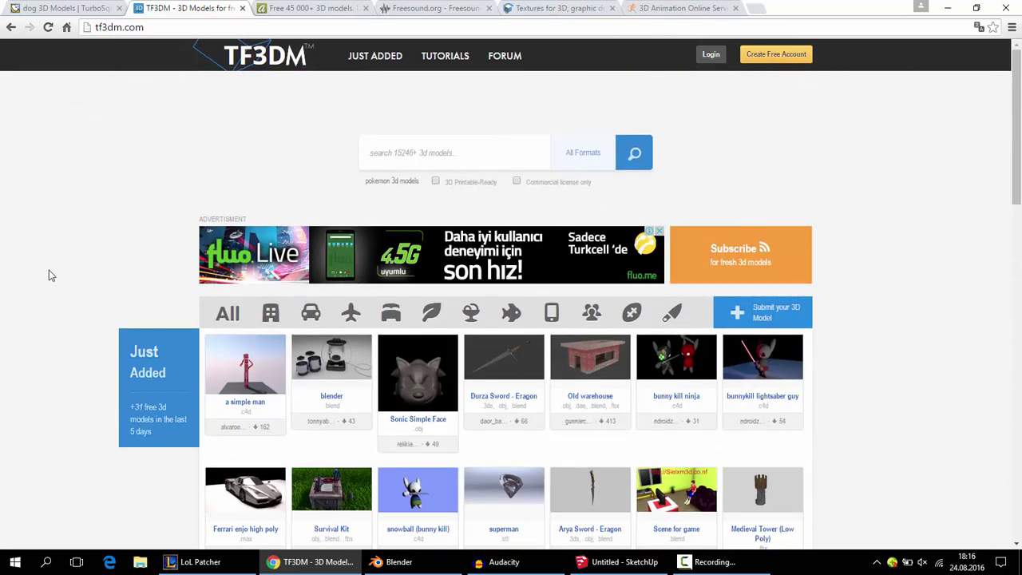
- Glance at the TurboSquid dog models page, then return to TF3DM and scroll briefly
{"action": "left_click", "coordinate": [70, 9]}
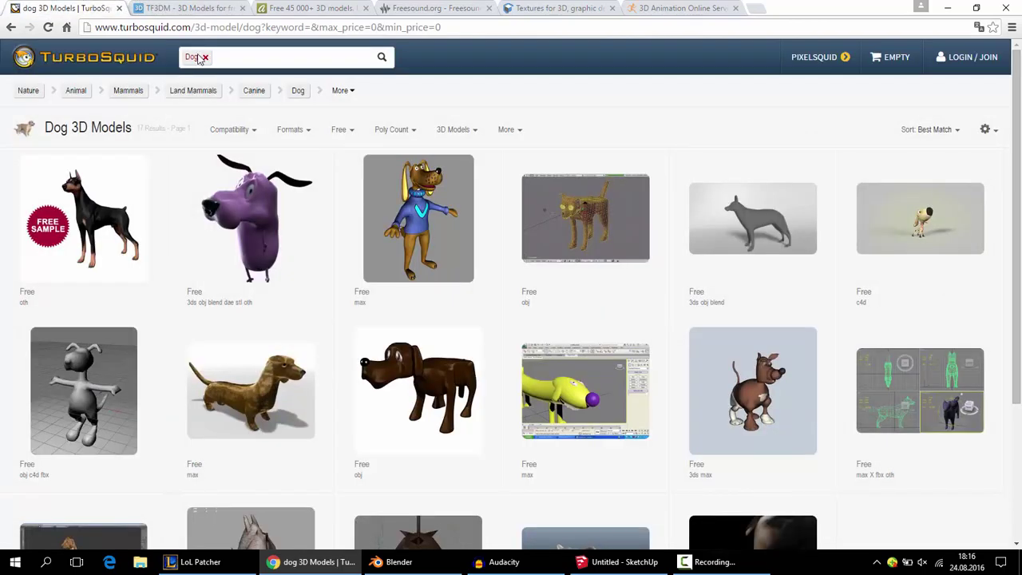
{"action": "left_click", "coordinate": [194, 9]}
{"action": "scroll", "coordinate": [94, 183], "scroll_direction": "down", "scroll_amount": 3}
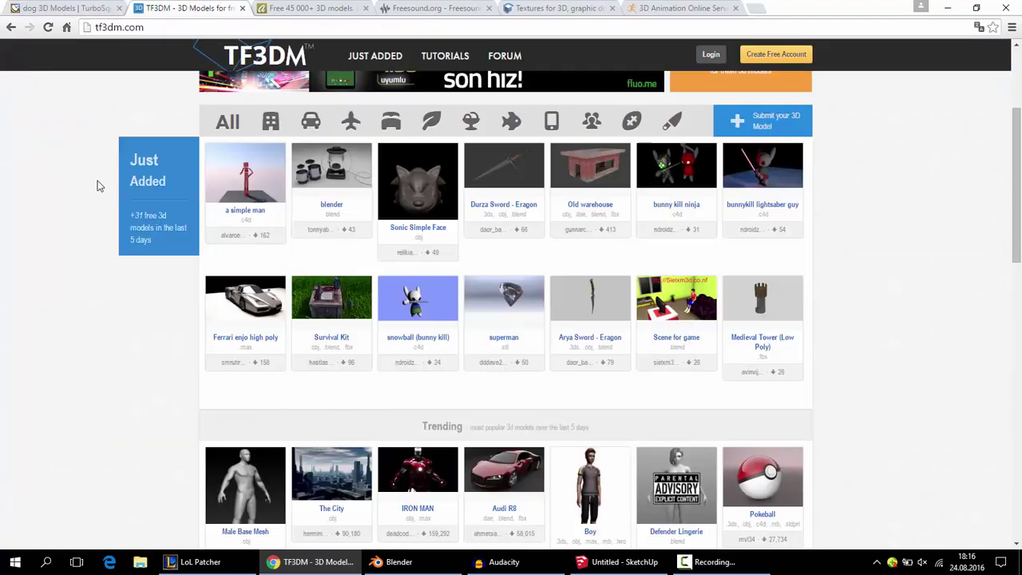
{"action": "scroll", "coordinate": [268, 208], "scroll_direction": "up", "scroll_amount": 3}
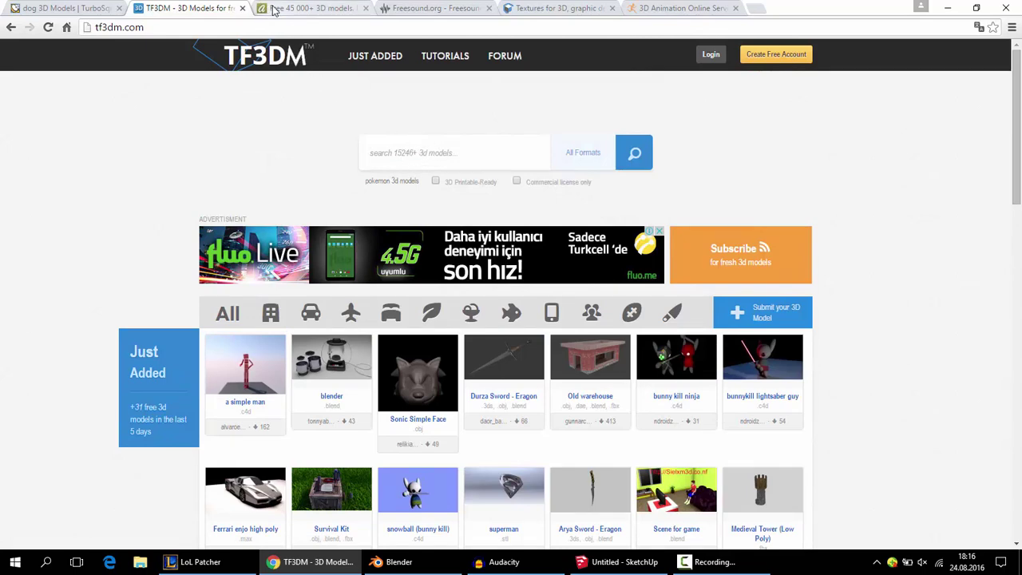
- Open Archive3D and scroll over its free furniture models and category list
{"action": "left_click", "coordinate": [317, 13]}
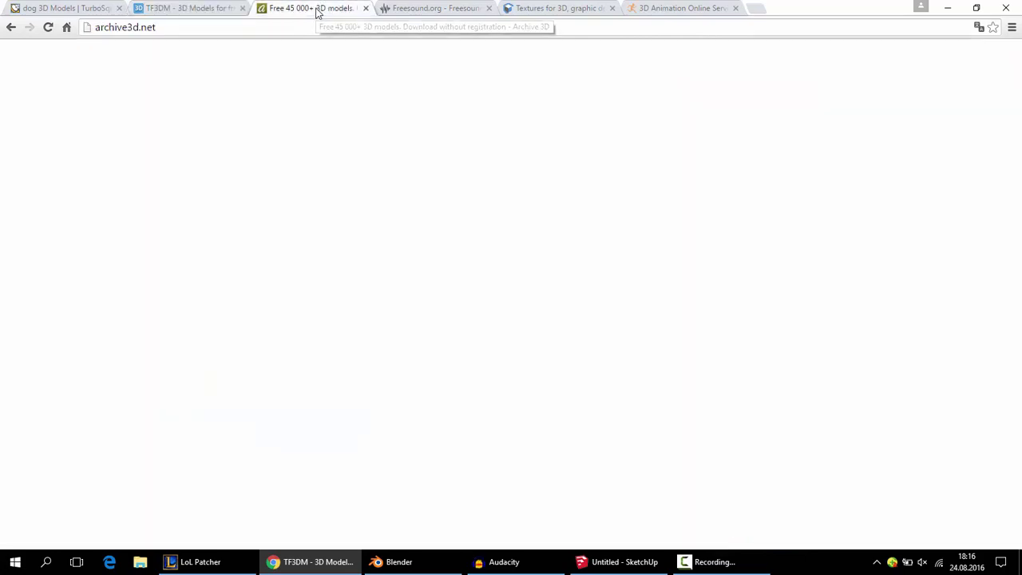
{"action": "scroll", "coordinate": [230, 198], "scroll_direction": "down", "scroll_amount": 2}
{"action": "scroll", "coordinate": [230, 198], "scroll_direction": "up", "scroll_amount": 2}
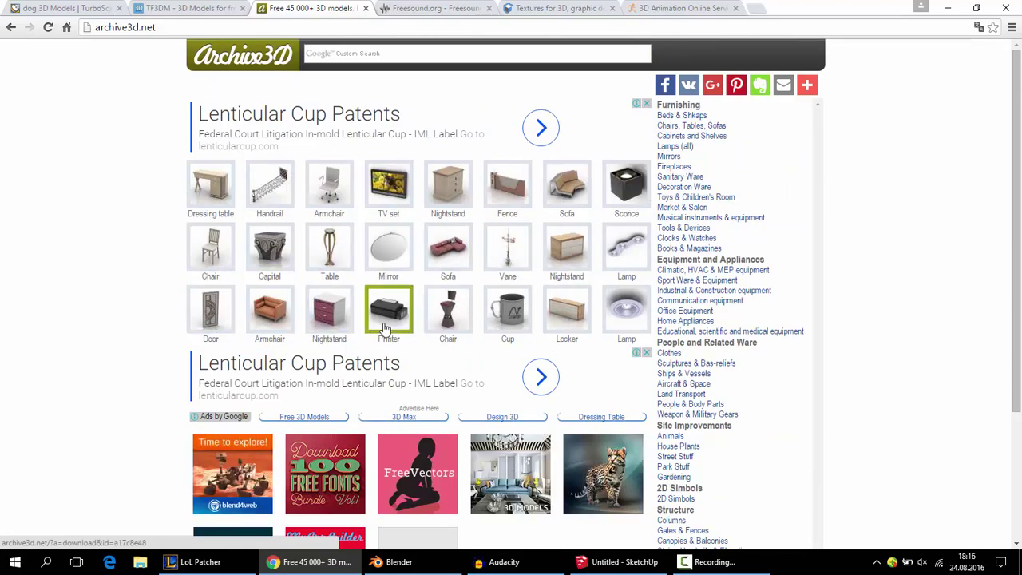
{"action": "scroll", "coordinate": [738, 357], "scroll_direction": "down", "scroll_amount": 1}
{"action": "scroll", "coordinate": [738, 357], "scroll_direction": "down", "scroll_amount": 2}
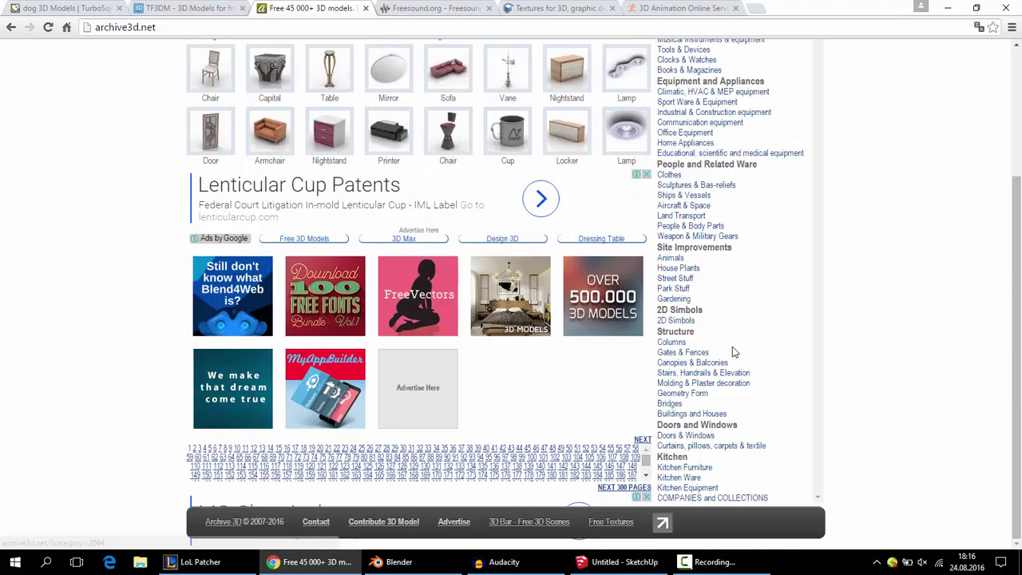
{"action": "scroll", "coordinate": [732, 349], "scroll_direction": "up", "scroll_amount": 3}
- Switch back and forth between TF3DM and Archive3D, scrolling the Archive3D furniture page
{"action": "left_click", "coordinate": [181, 8]}
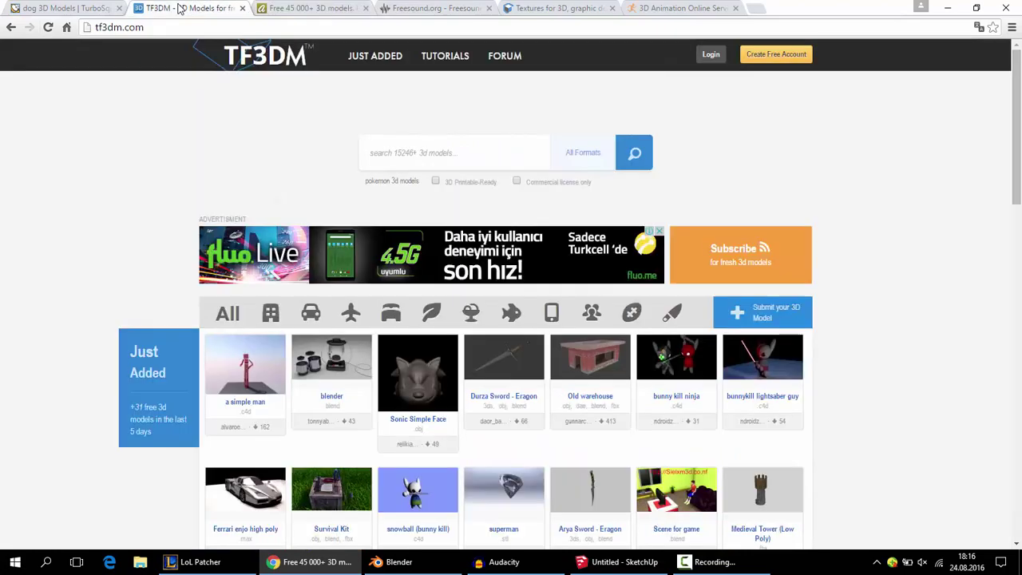
{"action": "left_click", "coordinate": [263, 10]}
{"action": "left_click", "coordinate": [198, 7]}
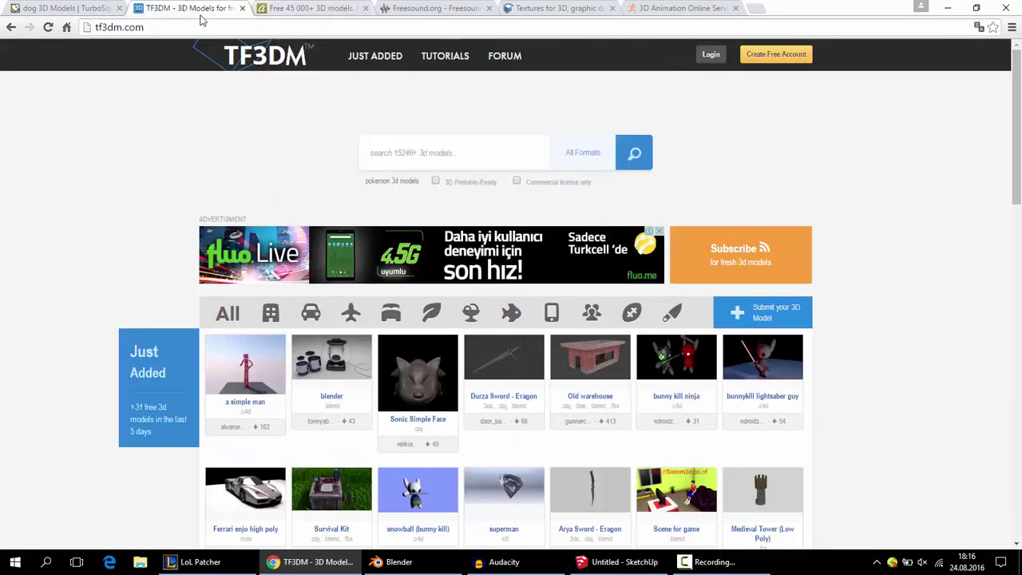
{"action": "left_click", "coordinate": [283, 10]}
{"action": "scroll", "coordinate": [508, 247], "scroll_direction": "down", "scroll_amount": 2}
{"action": "scroll", "coordinate": [549, 291], "scroll_direction": "up", "scroll_amount": 2}
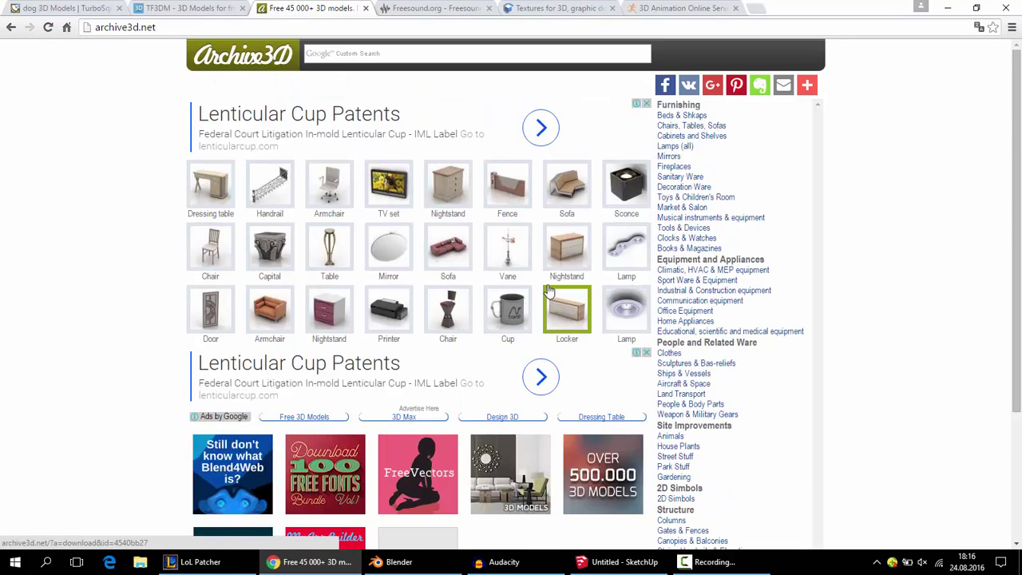
{"action": "scroll", "coordinate": [447, 271], "scroll_direction": "down", "scroll_amount": 2}
{"action": "scroll", "coordinate": [637, 324], "scroll_direction": "up", "scroll_amount": 2}
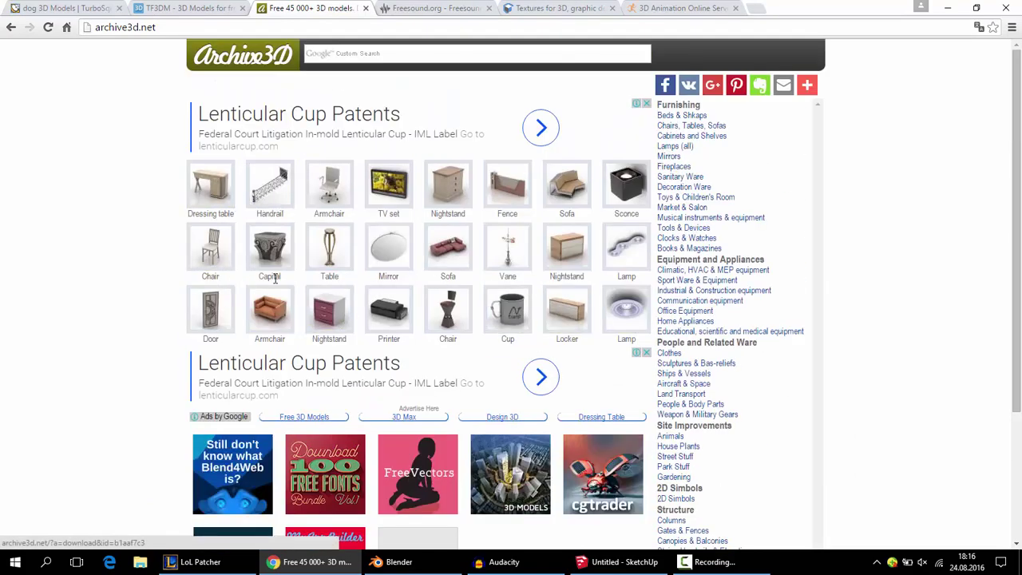
- Open and dismiss the Archive3D page's context menu, then scroll the furniture grid
{"action": "right_click", "coordinate": [316, 100]}
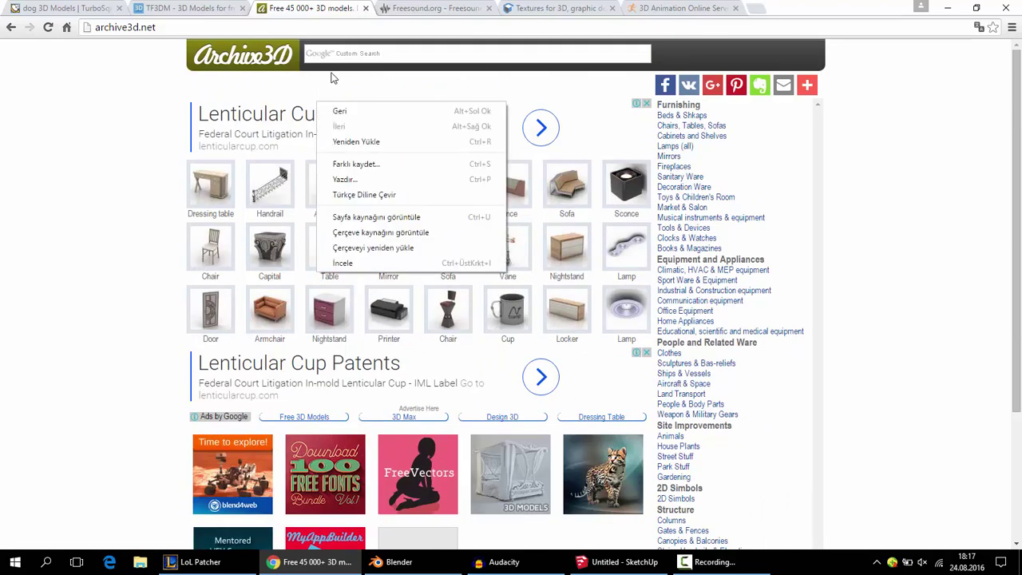
{"action": "left_click", "coordinate": [67, 180]}
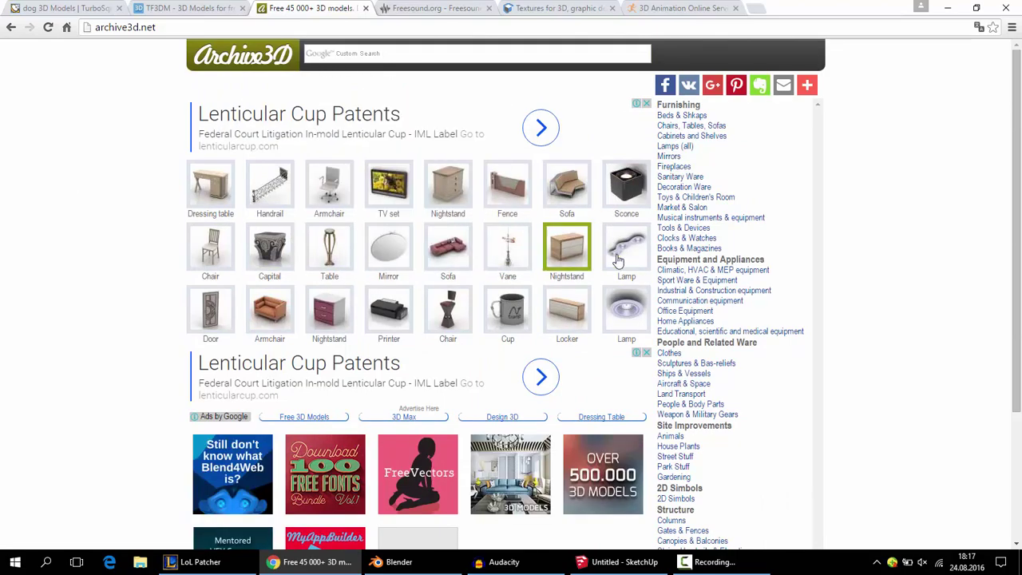
{"action": "scroll", "coordinate": [707, 283], "scroll_direction": "down", "scroll_amount": 2}
{"action": "scroll", "coordinate": [710, 298], "scroll_direction": "up", "scroll_amount": 2}
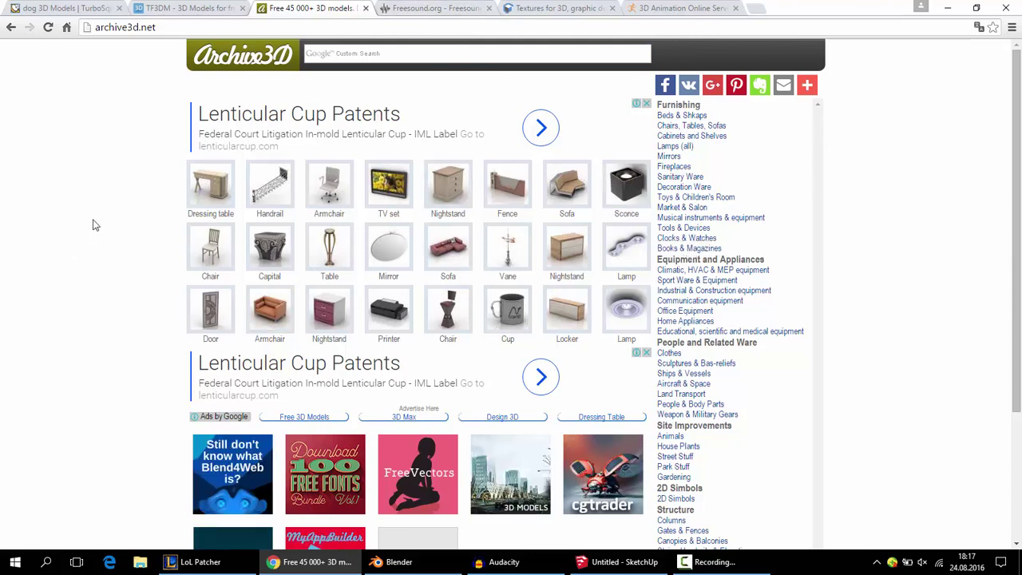
{"action": "left_click", "coordinate": [377, 559]}
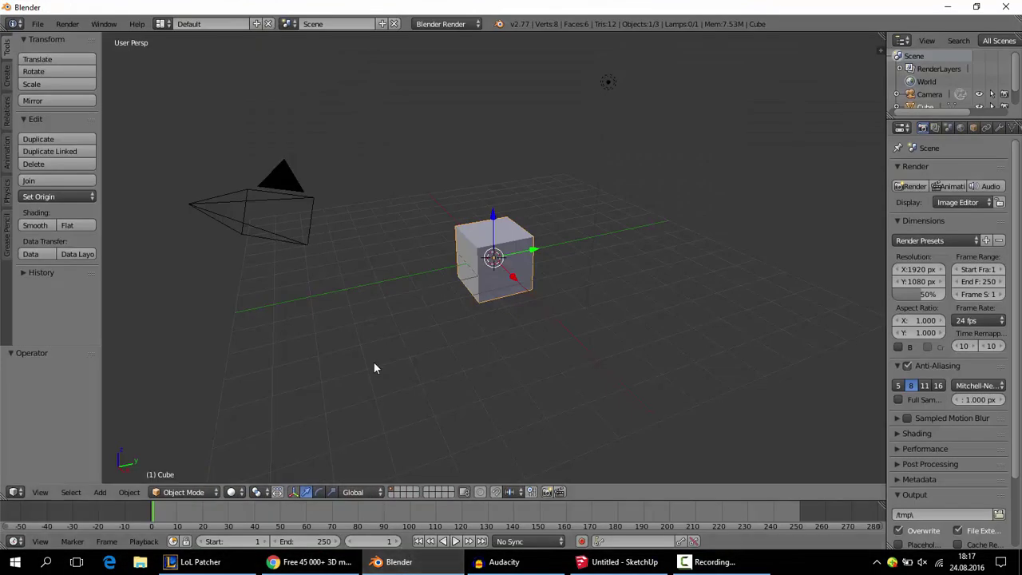
{"action": "mouse_move", "coordinate": [332, 258]}
{"action": "left_mouse_down"}
{"action": "mouse_move", "coordinate": [355, 231]}
{"action": "mouse_move", "coordinate": [331, 268]}
{"action": "mouse_move", "coordinate": [438, 299]}
{"action": "mouse_move", "coordinate": [429, 264]}
{"action": "mouse_move", "coordinate": [337, 267]}
{"action": "mouse_move", "coordinate": [436, 265]}
{"action": "mouse_move", "coordinate": [482, 292]}
{"action": "mouse_move", "coordinate": [423, 242]}
{"action": "mouse_move", "coordinate": [436, 228]}
{"action": "left_mouse_up"}
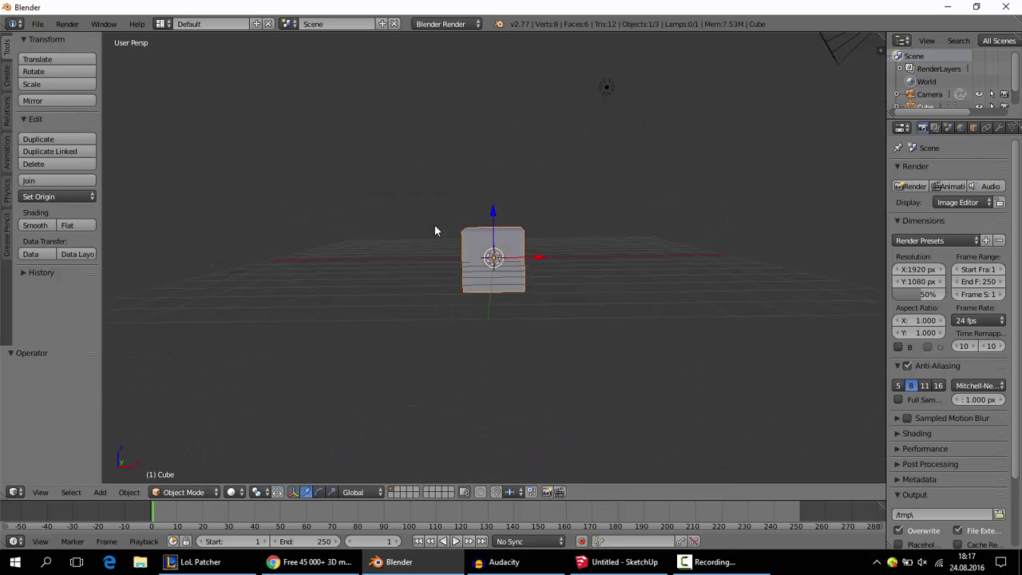
{"action": "left_click", "coordinate": [286, 559]}
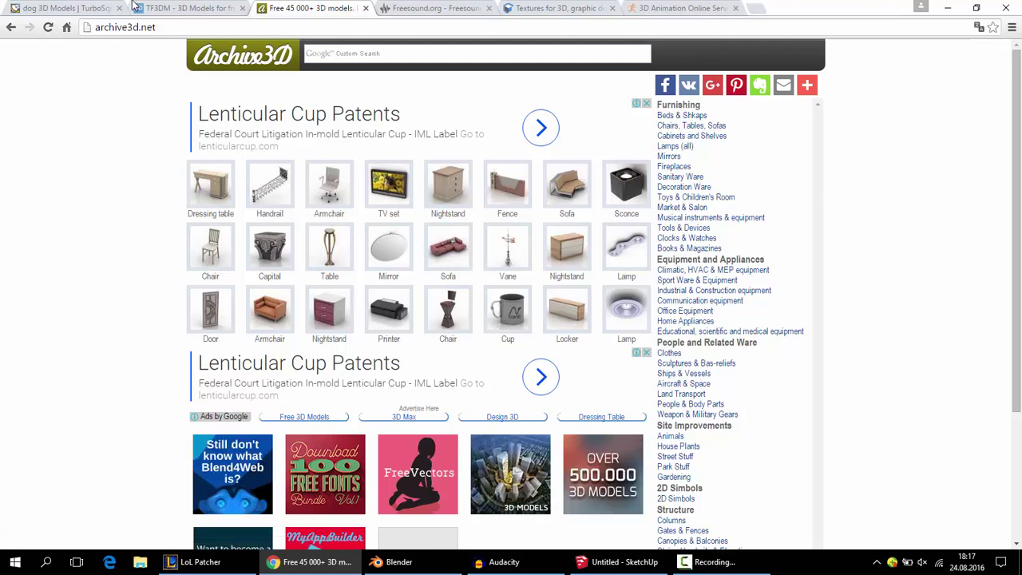
- Revisit TF3DM's just-added models, then bring Blender's default cube scene to the front
{"action": "left_click", "coordinate": [189, 10]}
{"action": "scroll", "coordinate": [283, 315], "scroll_direction": "down", "scroll_amount": 1}
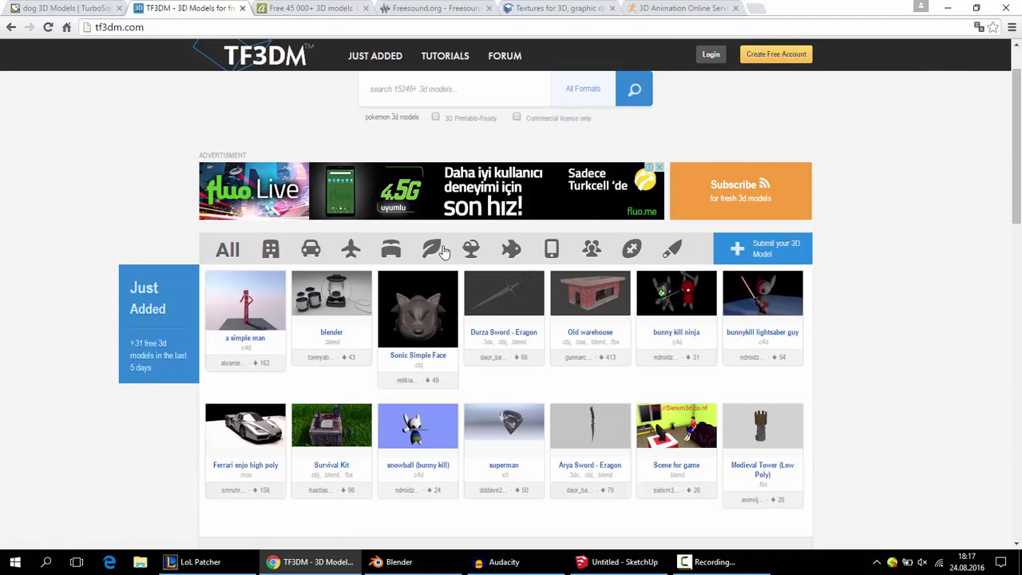
{"action": "scroll", "coordinate": [151, 283], "scroll_direction": "down", "scroll_amount": 2}
{"action": "scroll", "coordinate": [256, 374], "scroll_direction": "up", "scroll_amount": 2}
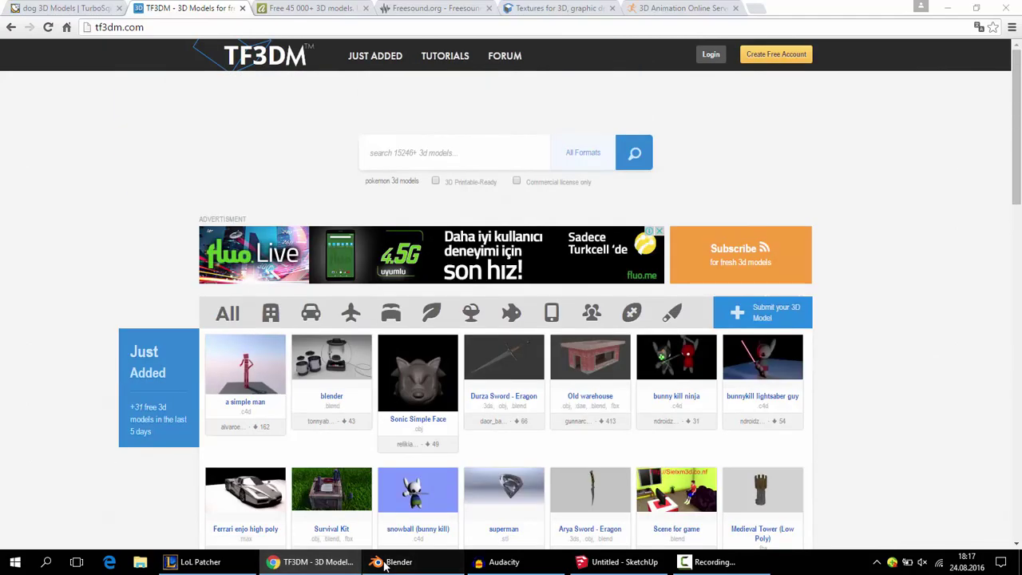
{"action": "left_click", "coordinate": [397, 561]}
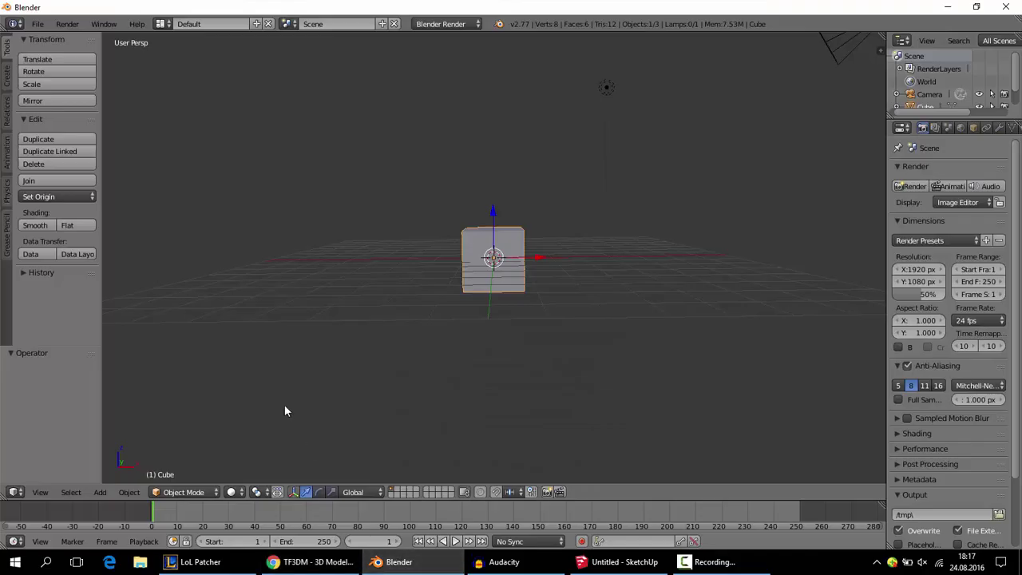
{"action": "left_click", "coordinate": [37, 24]}
{"action": "mouse_move", "coordinate": [64, 256]}
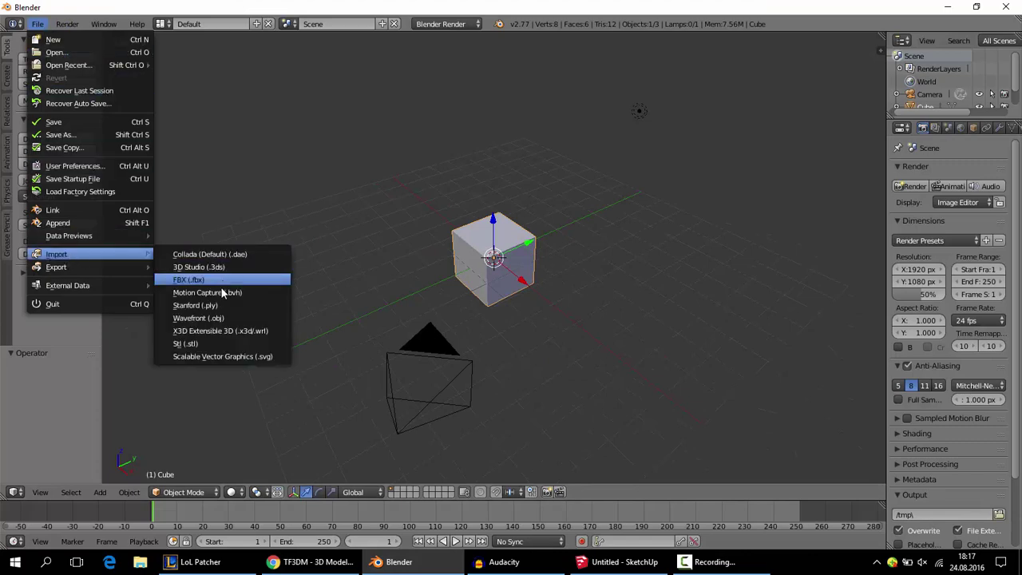
{"action": "mouse_move", "coordinate": [92, 271]}
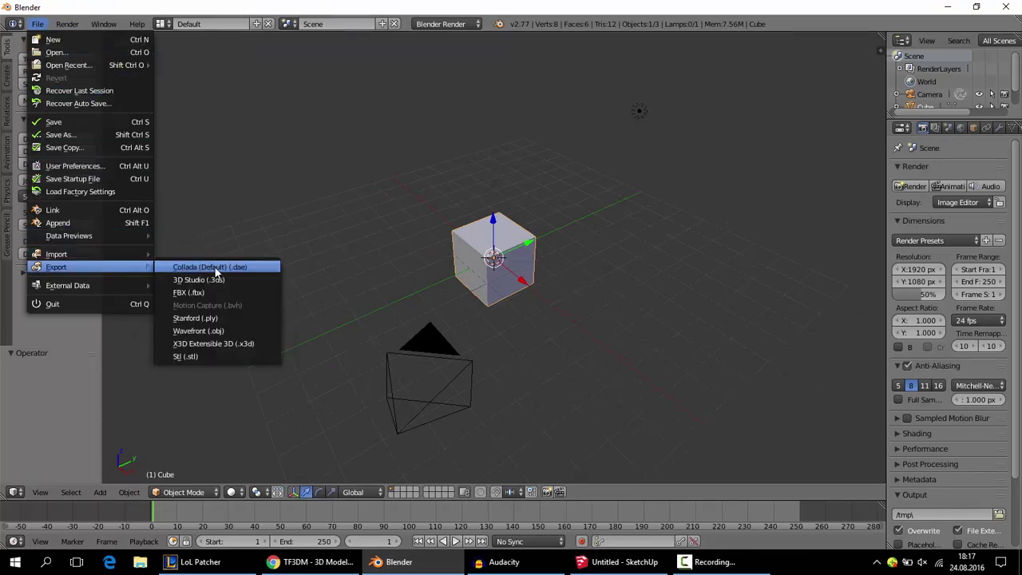
{"action": "mouse_move", "coordinate": [378, 205]}
{"action": "left_mouse_down"}
{"action": "mouse_move", "coordinate": [294, 207]}
{"action": "mouse_move", "coordinate": [434, 197]}
{"action": "left_mouse_up"}
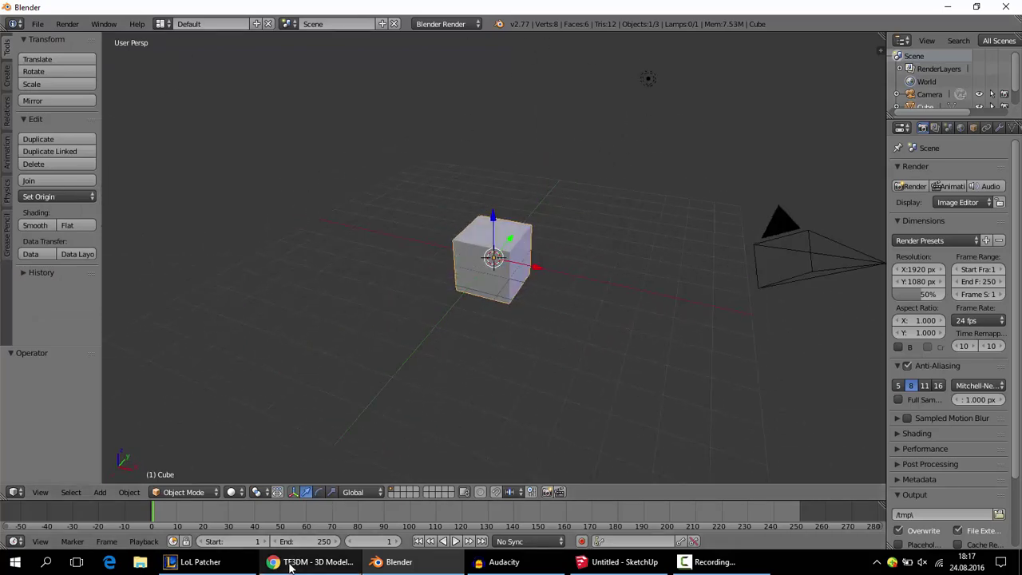
{"action": "left_click_drag", "start_coordinate": [470, 123], "coordinate": [535, 107]}
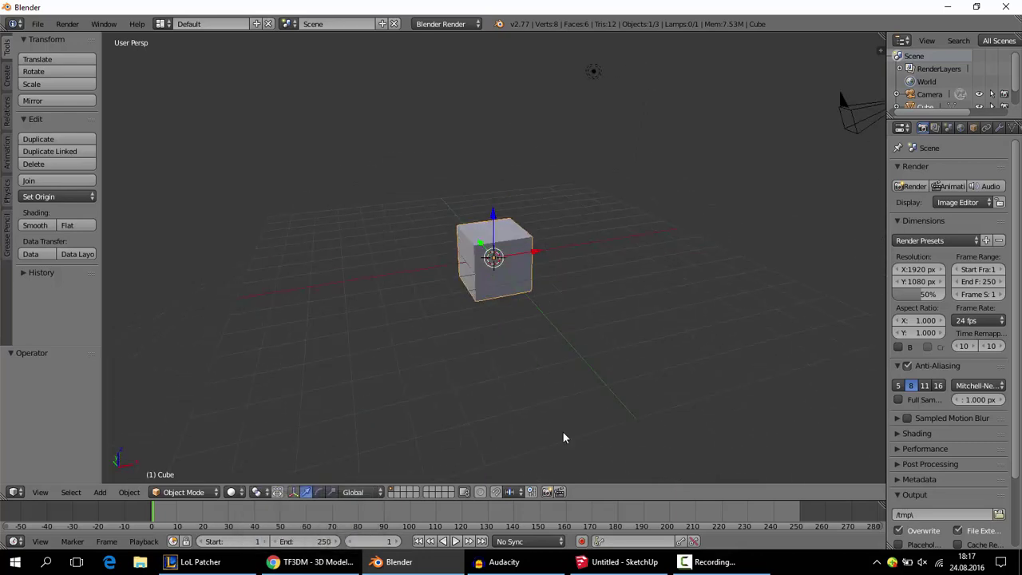
- Switch to SketchUp and orbit and zoom around the walking figure from several angles
{"action": "left_click", "coordinate": [623, 562]}
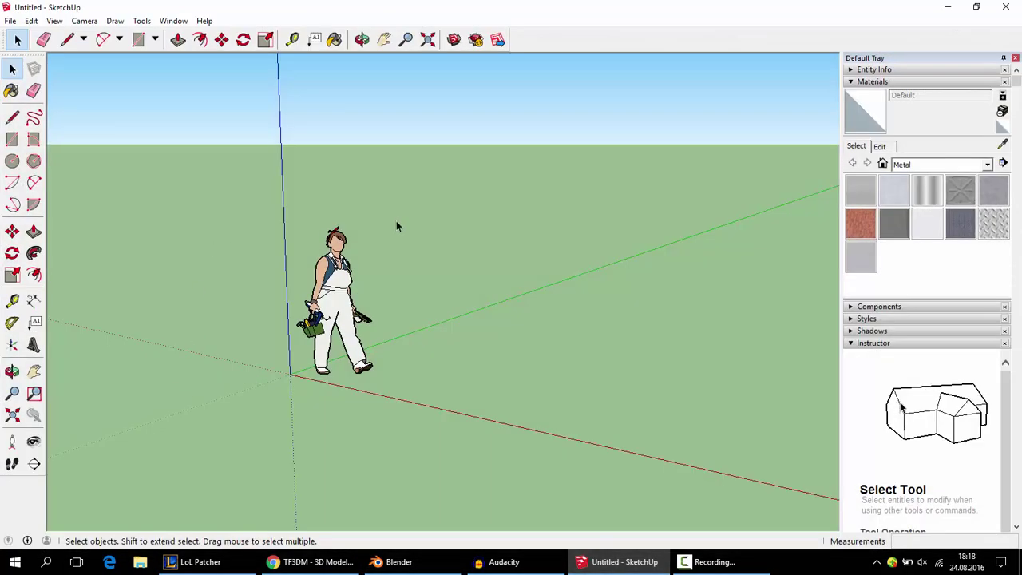
{"action": "mouse_move", "coordinate": [396, 227]}
{"action": "left_mouse_down"}
{"action": "mouse_move", "coordinate": [596, 185]}
{"action": "mouse_move", "coordinate": [479, 251]}
{"action": "left_mouse_up"}
{"action": "scroll", "coordinate": [483, 195], "scroll_direction": "down", "scroll_amount": 2}
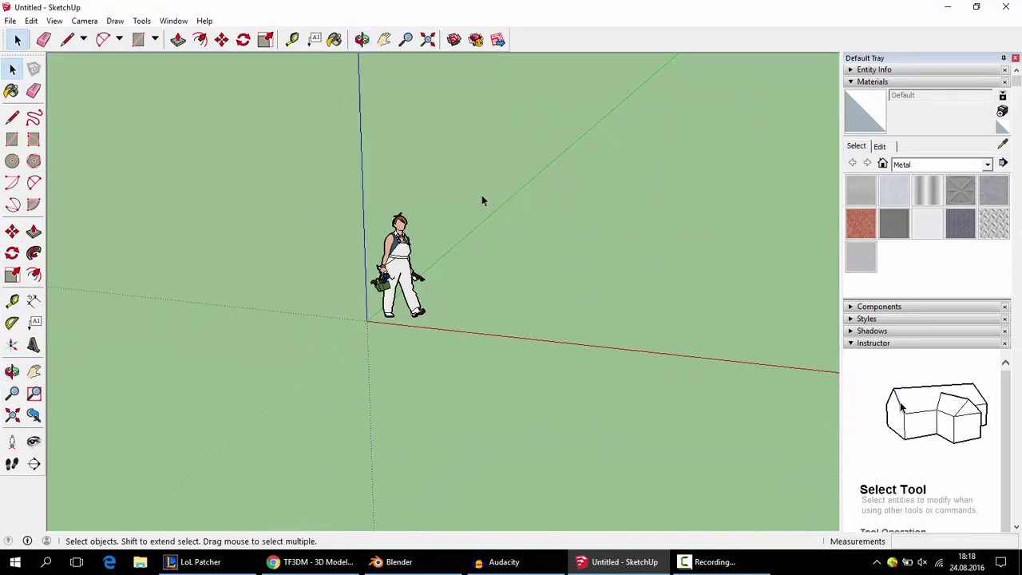
{"action": "scroll", "coordinate": [481, 200], "scroll_direction": "up", "scroll_amount": 3}
{"action": "mouse_move", "coordinate": [472, 207]}
{"action": "left_mouse_down"}
{"action": "mouse_move", "coordinate": [315, 244]}
{"action": "mouse_move", "coordinate": [422, 276]}
{"action": "left_mouse_up"}
{"action": "scroll", "coordinate": [432, 329], "scroll_direction": "down", "scroll_amount": 2}
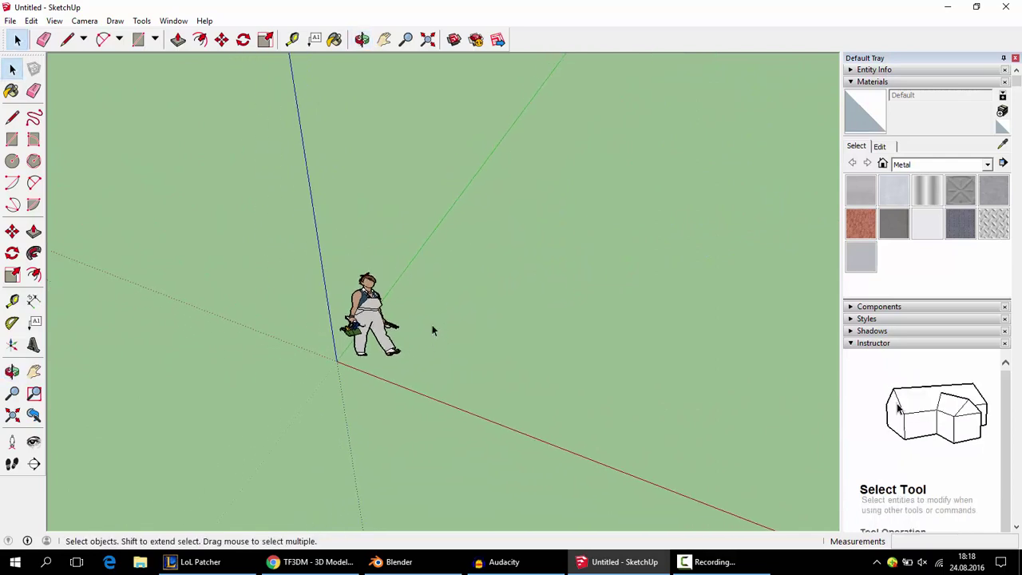
{"action": "left_click_drag", "start_coordinate": [432, 329], "coordinate": [308, 276]}
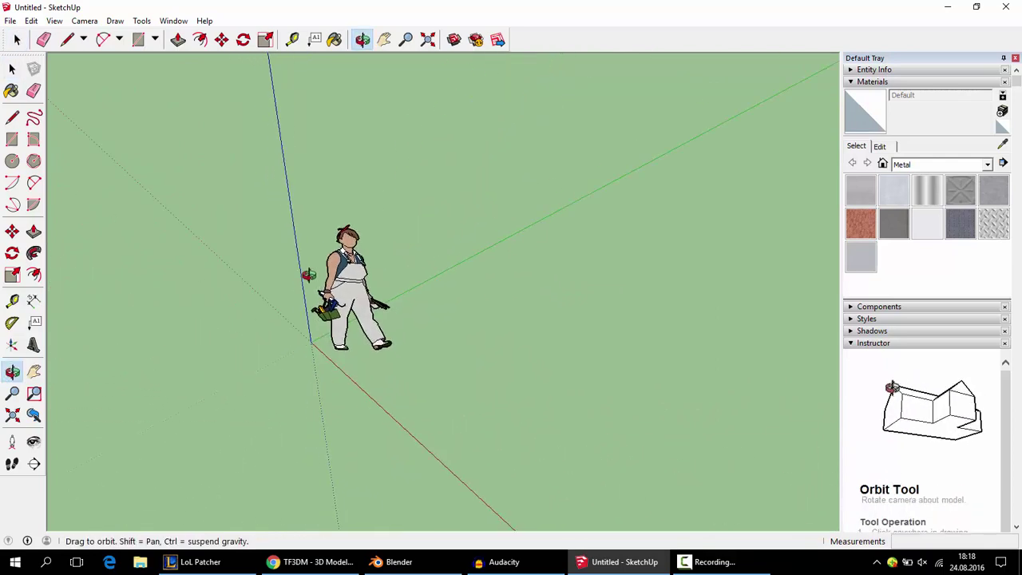
{"action": "left_click_drag", "start_coordinate": [308, 276], "coordinate": [251, 224]}
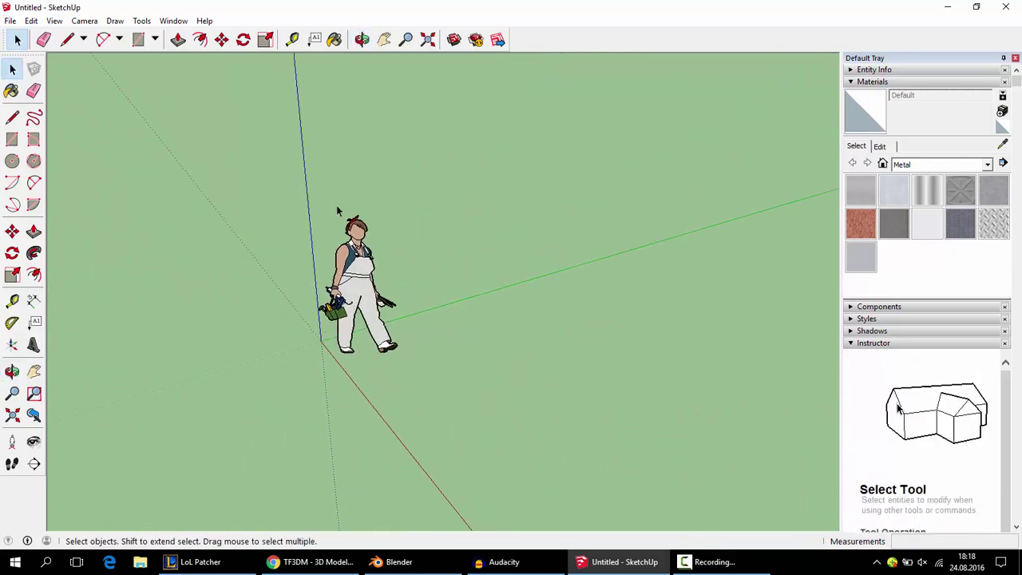
{"action": "mouse_move", "coordinate": [380, 123]}
{"action": "left_mouse_down"}
{"action": "mouse_move", "coordinate": [398, 151]}
{"action": "mouse_move", "coordinate": [480, 161]}
{"action": "left_mouse_up"}
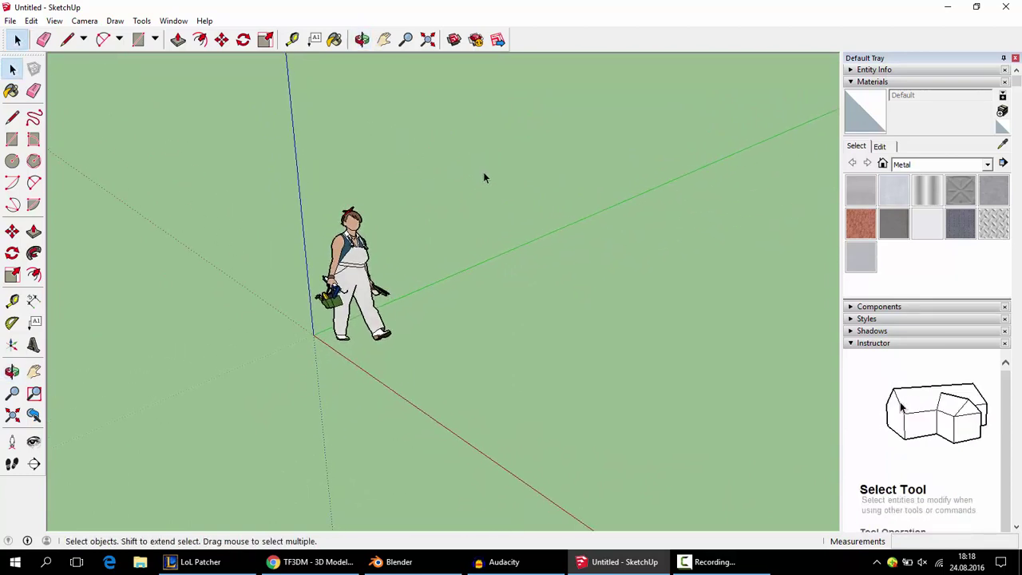
{"action": "scroll", "coordinate": [473, 177], "scroll_direction": "up", "scroll_amount": 2}
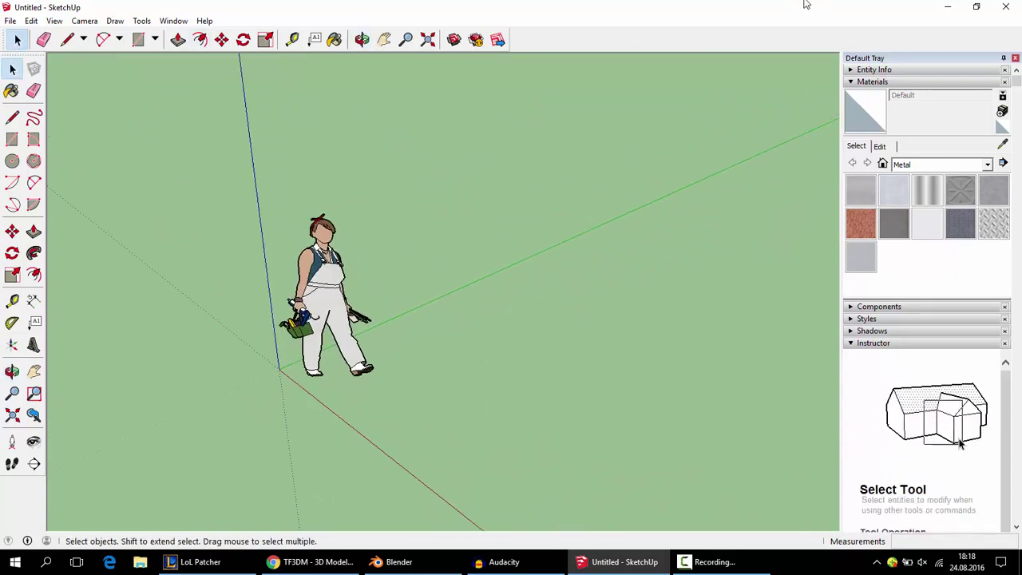
{"action": "left_click_drag", "start_coordinate": [510, 253], "coordinate": [445, 212]}
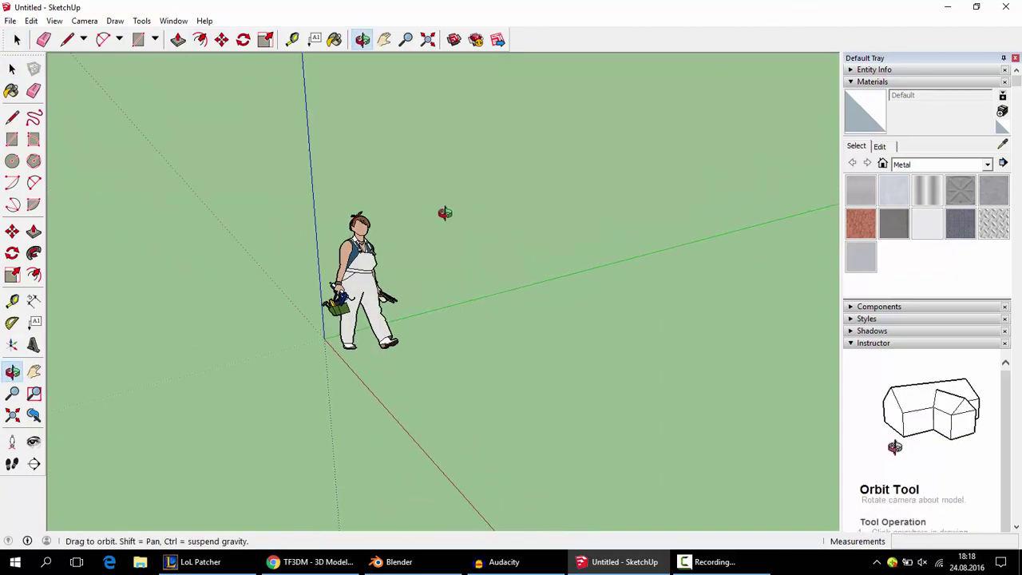
- Select and deselect the figure, orbit once more, then return to TF3DM in Chrome
{"action": "left_click", "coordinate": [357, 303]}
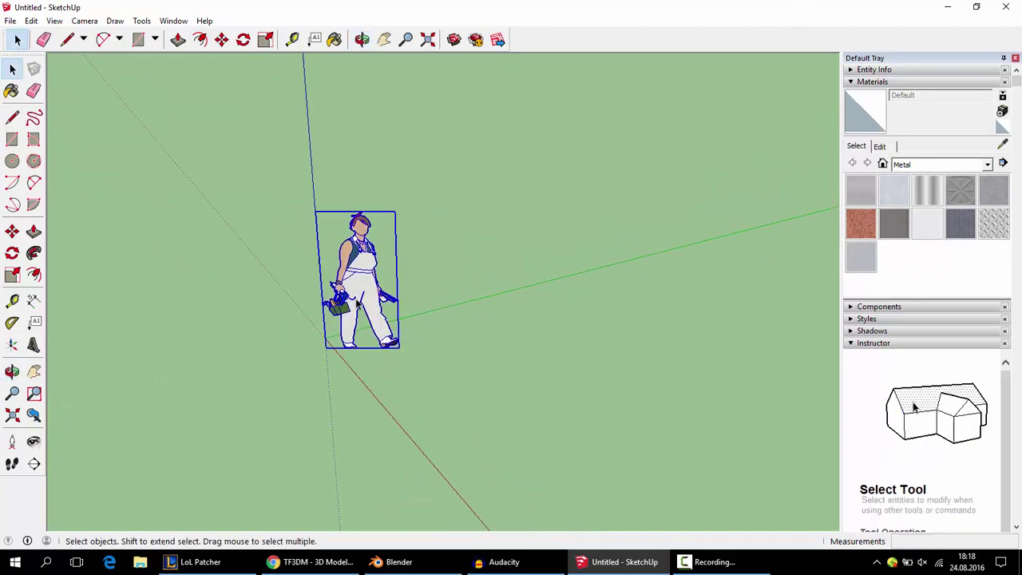
{"action": "left_click", "coordinate": [450, 278]}
{"action": "left_click_drag", "start_coordinate": [454, 390], "coordinate": [493, 360]}
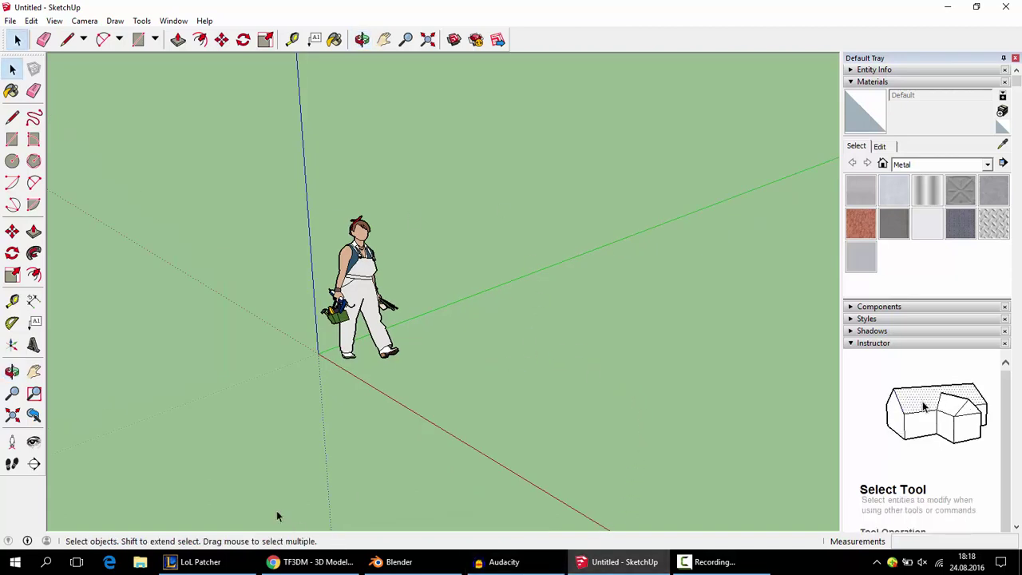
{"action": "left_click", "coordinate": [311, 562]}
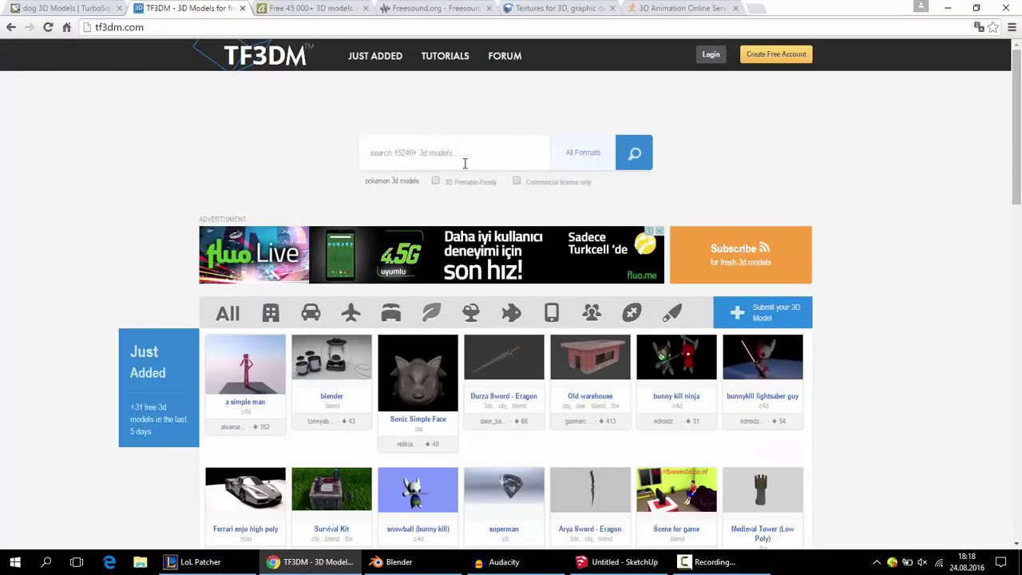
- Open Freesound, scroll its home page, and briefly focus the sound search box
{"action": "left_click", "coordinate": [435, 7]}
{"action": "scroll", "coordinate": [107, 281], "scroll_direction": "down", "scroll_amount": 10}
{"action": "scroll", "coordinate": [111, 281], "scroll_direction": "down", "scroll_amount": 2}
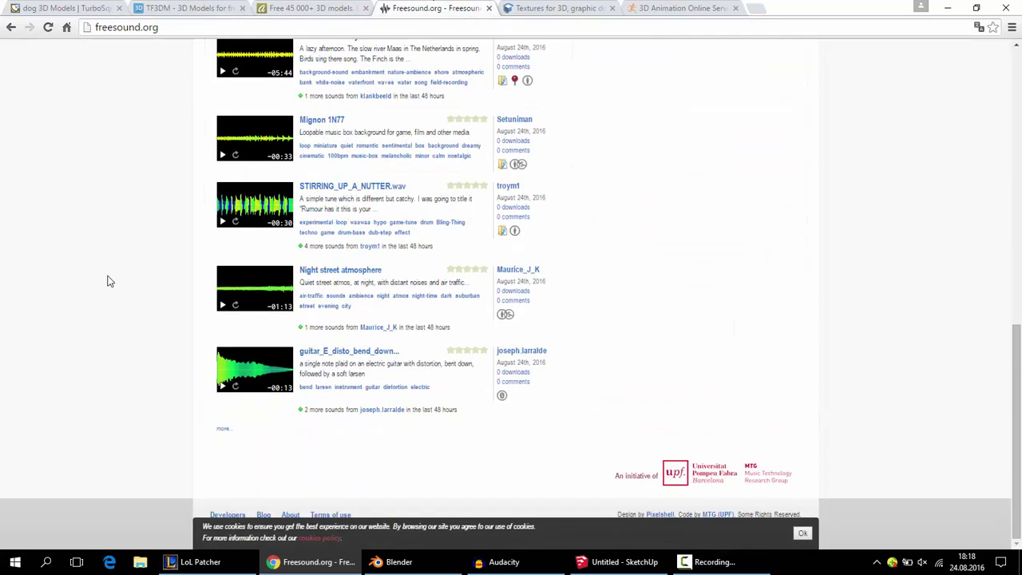
{"action": "scroll", "coordinate": [107, 279], "scroll_direction": "up", "scroll_amount": 10}
{"action": "scroll", "coordinate": [147, 222], "scroll_direction": "up", "scroll_amount": 2}
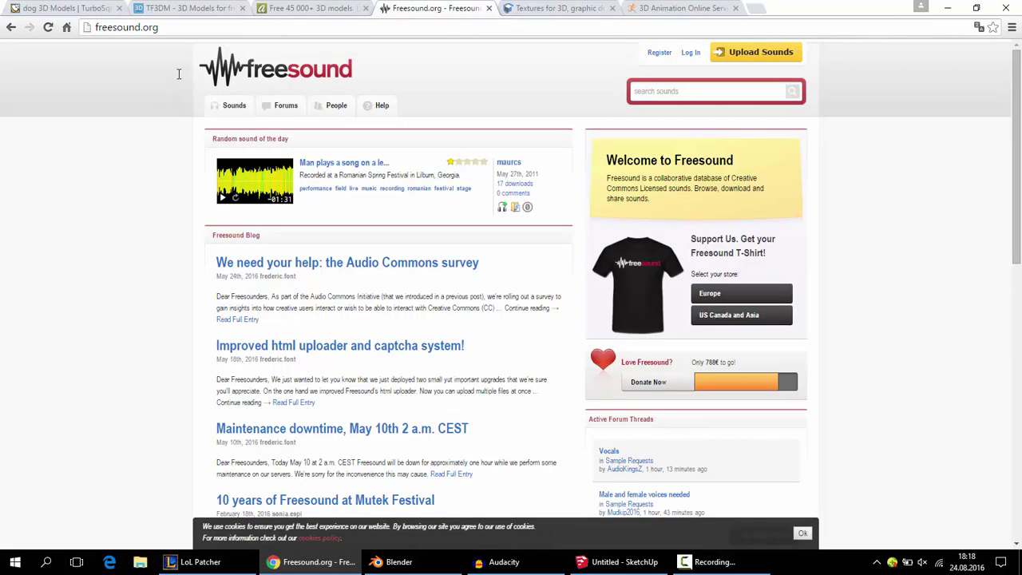
{"action": "key", "text": "ctrl+a"}
{"action": "left_click", "coordinate": [972, 139]}
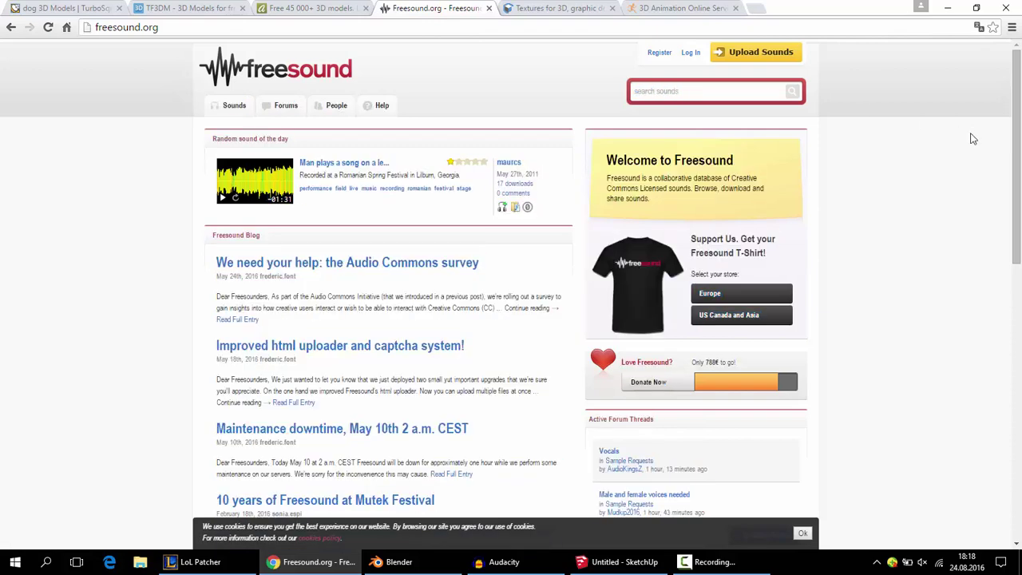
{"action": "left_click", "coordinate": [752, 90]}
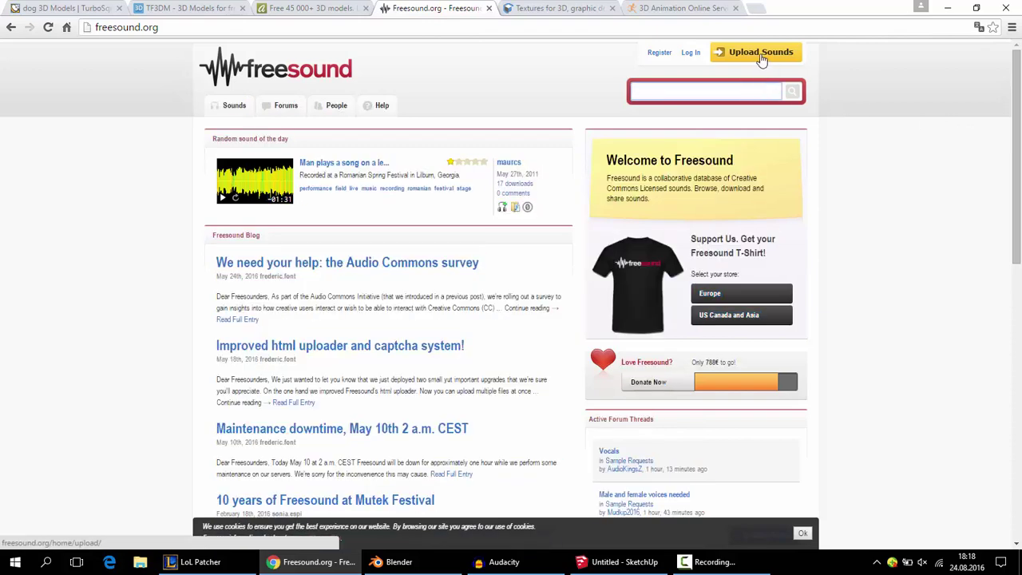
{"action": "left_click", "coordinate": [787, 78]}
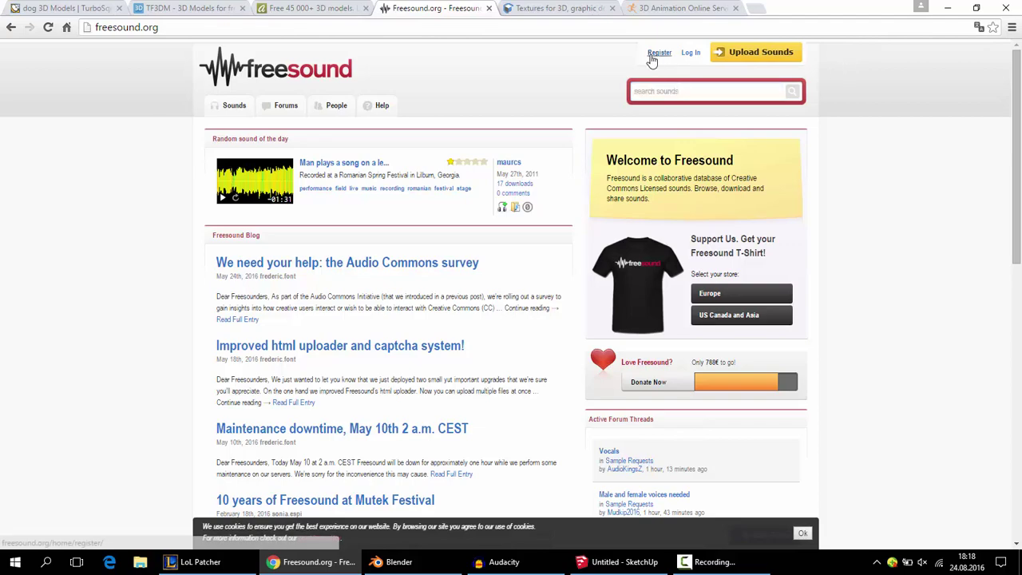
- Scroll through Freesound's Recent Additions, then bring up Audacity's empty 44100 Hz project
{"action": "scroll", "coordinate": [628, 112], "scroll_direction": "down", "scroll_amount": 3}
{"action": "scroll", "coordinate": [655, 148], "scroll_direction": "down", "scroll_amount": 5}
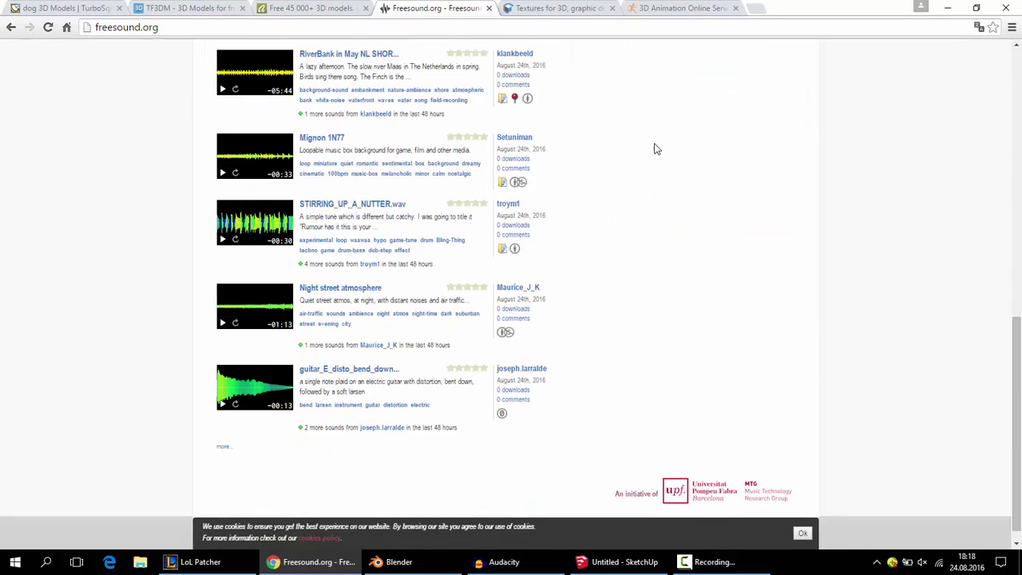
{"action": "scroll", "coordinate": [673, 151], "scroll_direction": "up", "scroll_amount": 5}
{"action": "scroll", "coordinate": [672, 152], "scroll_direction": "up", "scroll_amount": 3}
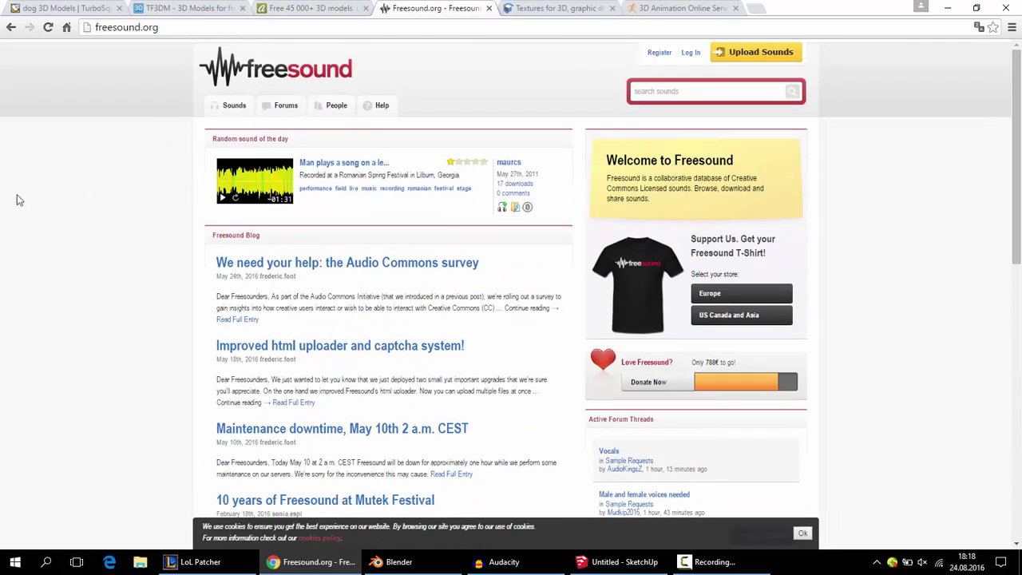
{"action": "scroll", "coordinate": [150, 192], "scroll_direction": "down", "scroll_amount": 2}
{"action": "scroll", "coordinate": [151, 193], "scroll_direction": "down", "scroll_amount": 5}
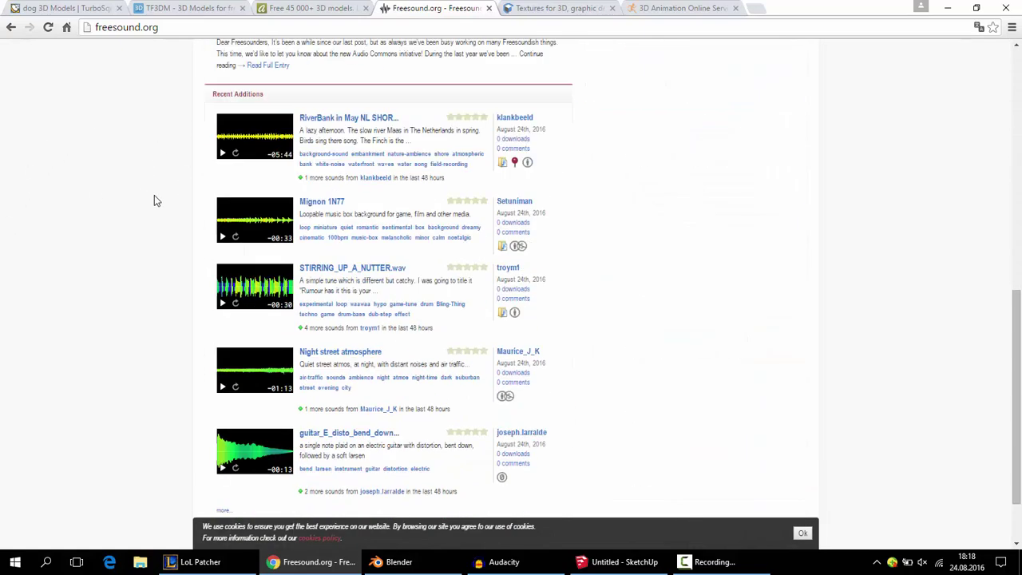
{"action": "scroll", "coordinate": [154, 195], "scroll_direction": "down", "scroll_amount": 2}
{"action": "scroll", "coordinate": [154, 195], "scroll_direction": "up", "scroll_amount": 10}
{"action": "scroll", "coordinate": [154, 195], "scroll_direction": "up", "scroll_amount": 2}
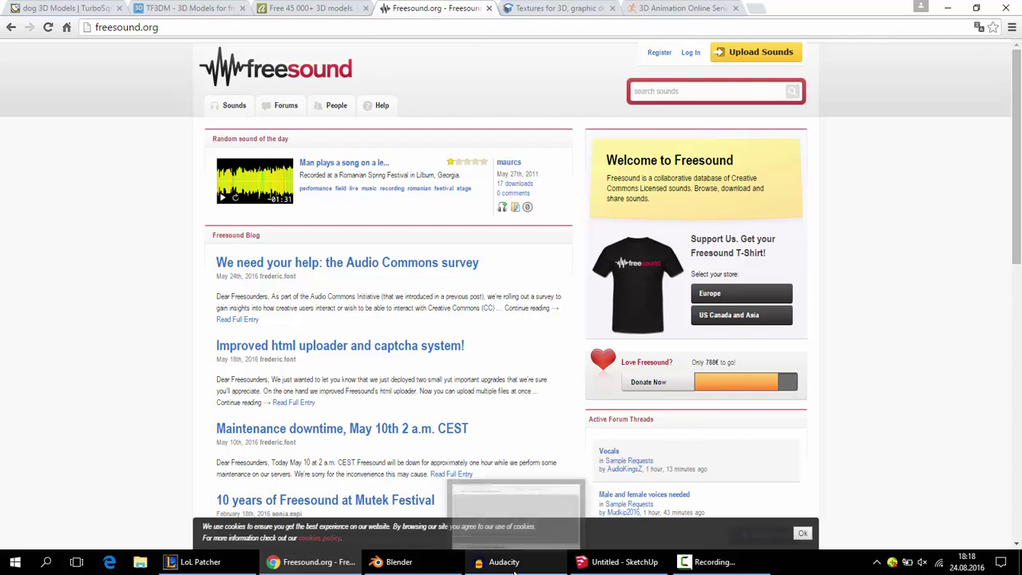
{"action": "left_click", "coordinate": [479, 563]}
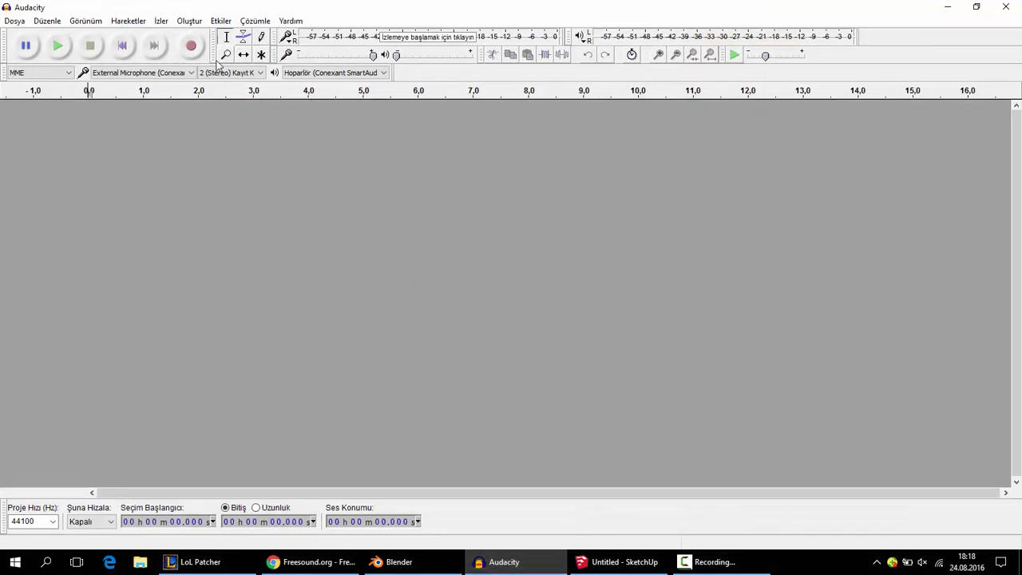
{"action": "left_click", "coordinate": [14, 20]}
{"action": "left_click", "coordinate": [84, 4]}
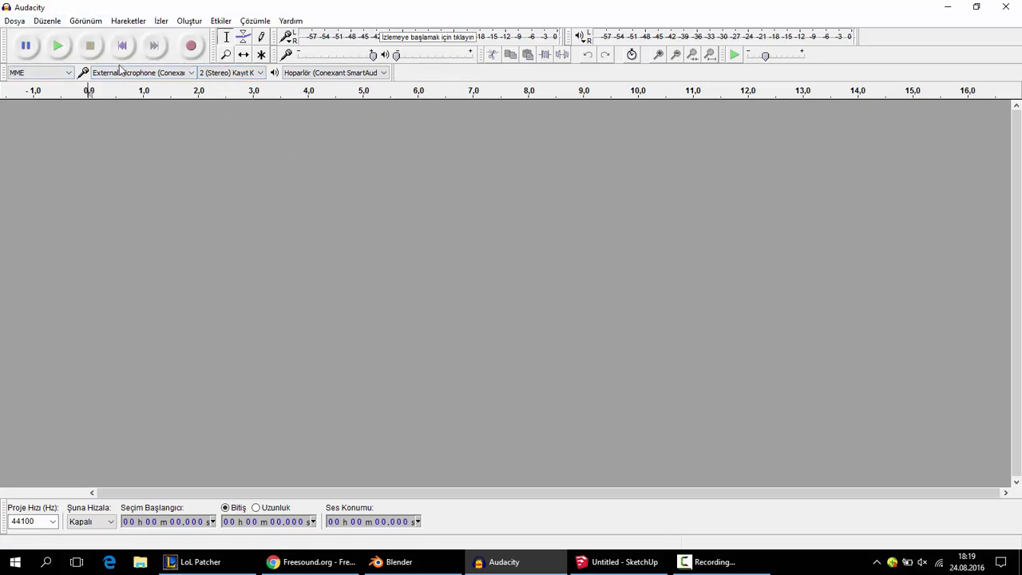
{"action": "left_click", "coordinate": [218, 22]}
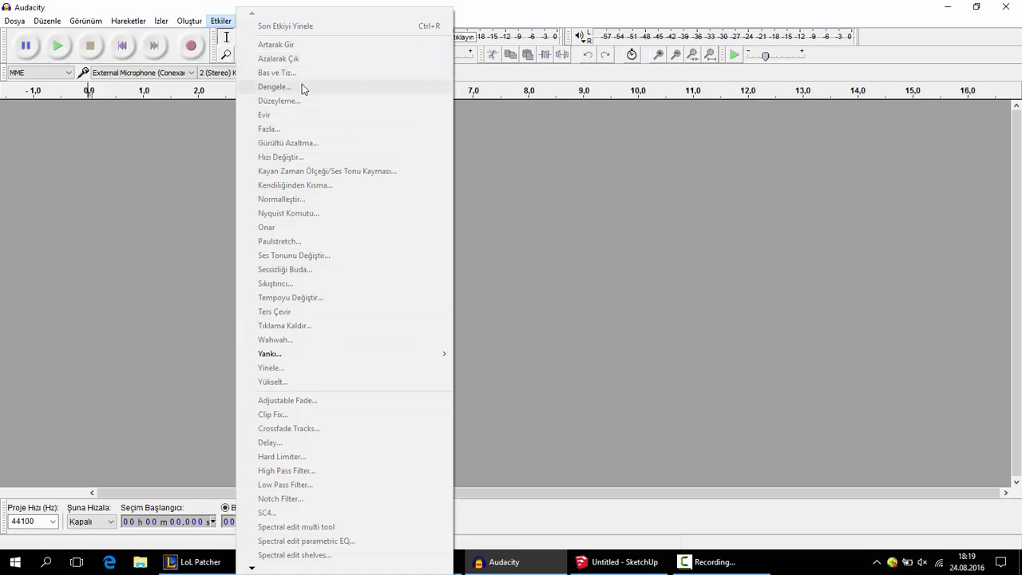
{"action": "left_click", "coordinate": [179, 191]}
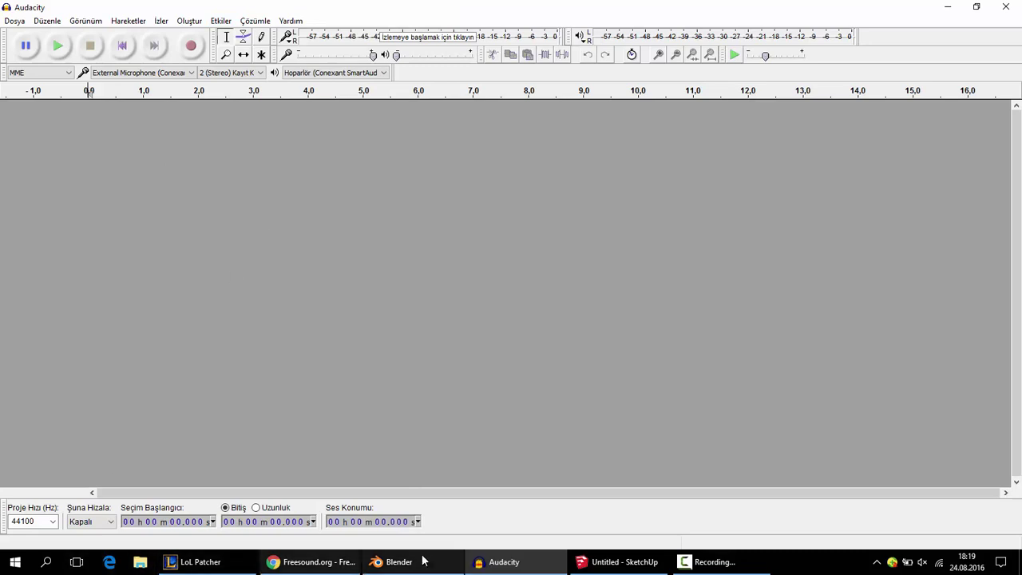
{"action": "left_click", "coordinate": [307, 564]}
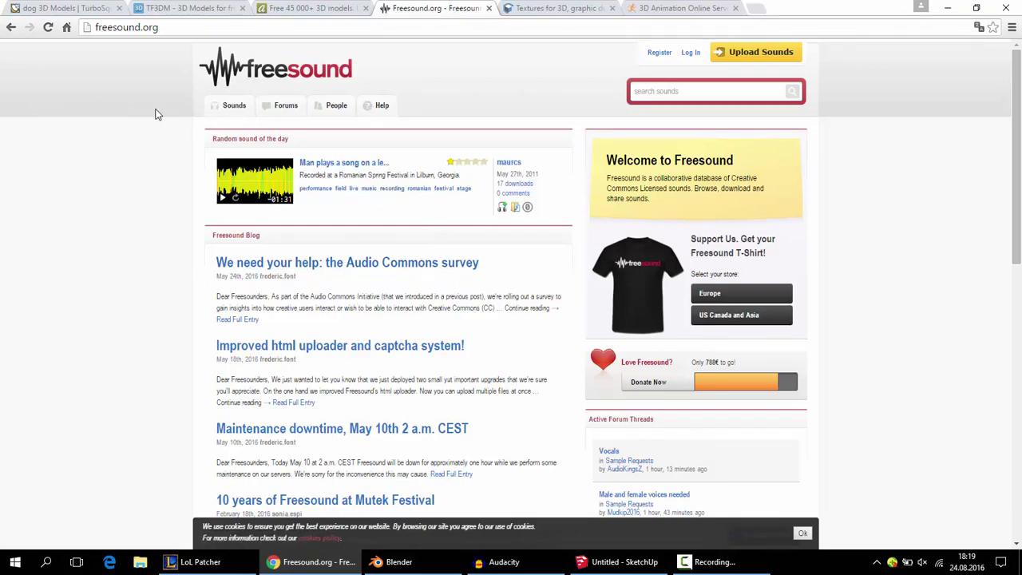
{"action": "left_click", "coordinate": [261, 115]}
{"action": "key", "text": "ctrl+a"}
{"action": "left_click", "coordinate": [906, 239]}
{"action": "scroll", "coordinate": [315, 239], "scroll_direction": "down", "scroll_amount": 5}
{"action": "scroll", "coordinate": [316, 240], "scroll_direction": "up", "scroll_amount": 5}
{"action": "scroll", "coordinate": [317, 239], "scroll_direction": "down", "scroll_amount": 2}
{"action": "scroll", "coordinate": [318, 239], "scroll_direction": "down", "scroll_amount": 2}
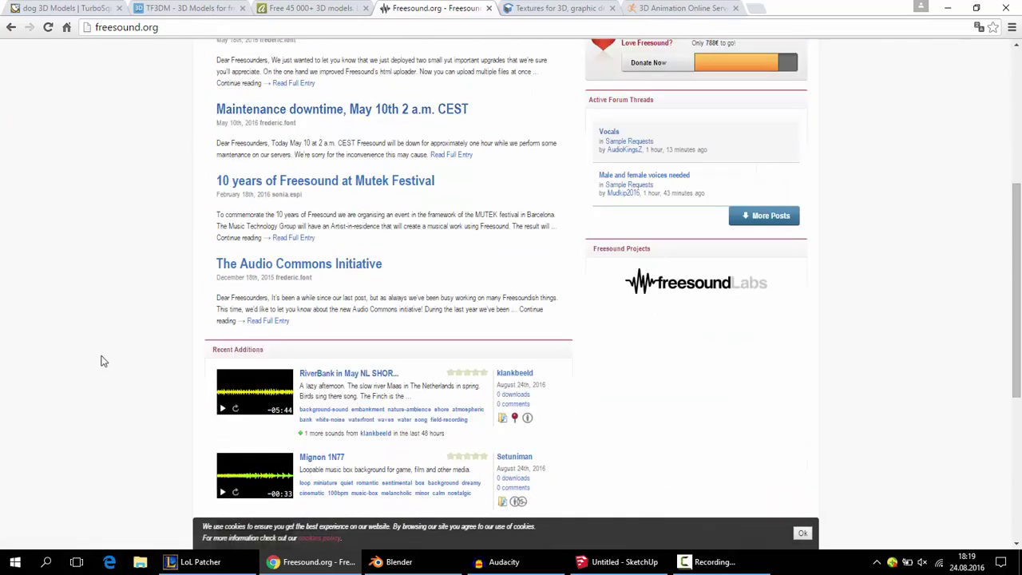
{"action": "scroll", "coordinate": [102, 361], "scroll_direction": "down", "scroll_amount": 2}
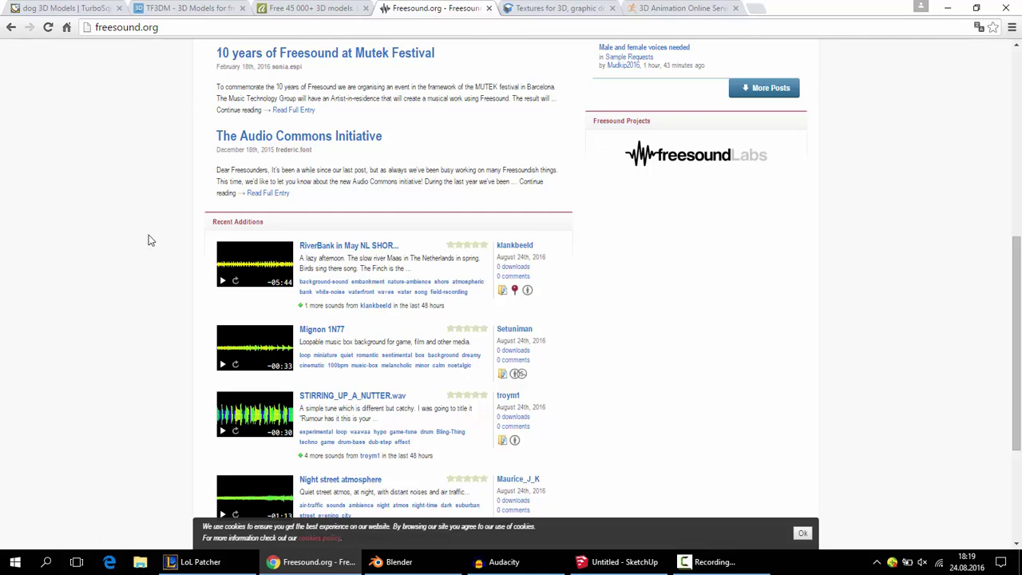
{"action": "scroll", "coordinate": [445, 292], "scroll_direction": "up", "scroll_amount": 3}
{"action": "scroll", "coordinate": [446, 295], "scroll_direction": "down", "scroll_amount": 1}
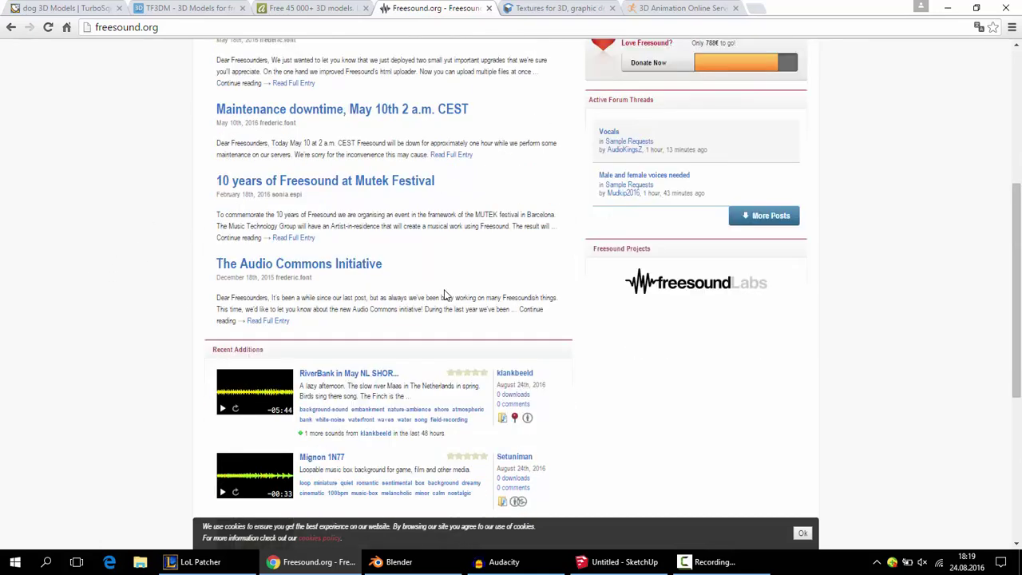
{"action": "scroll", "coordinate": [444, 297], "scroll_direction": "down", "scroll_amount": 4}
{"action": "scroll", "coordinate": [440, 293], "scroll_direction": "up", "scroll_amount": 6}
{"action": "scroll", "coordinate": [479, 383], "scroll_direction": "up", "scroll_amount": 2}
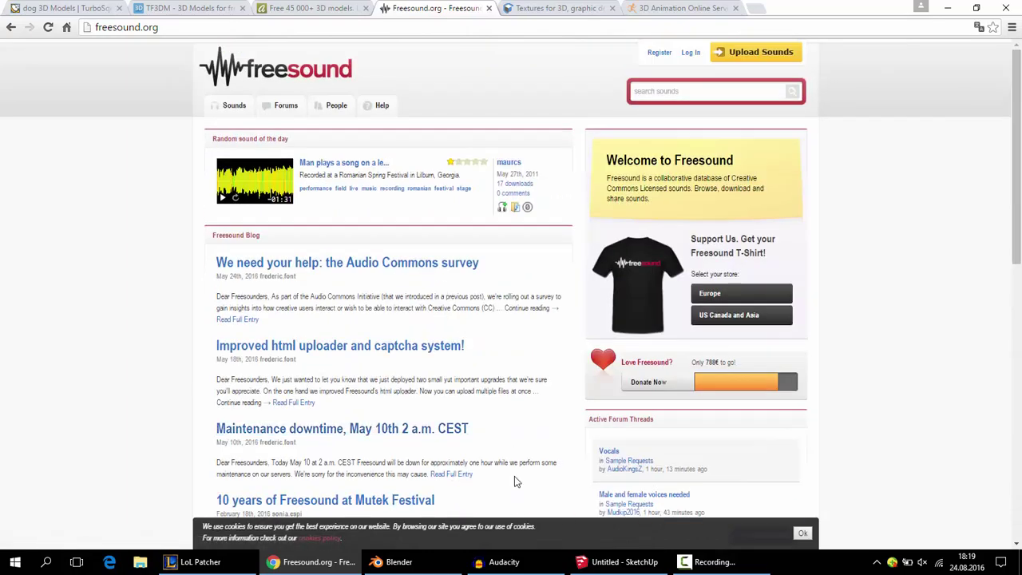
- Bring Audacity forward, look over the Dosya menu's Al import options, then close Audacity
{"action": "left_click", "coordinate": [503, 562]}
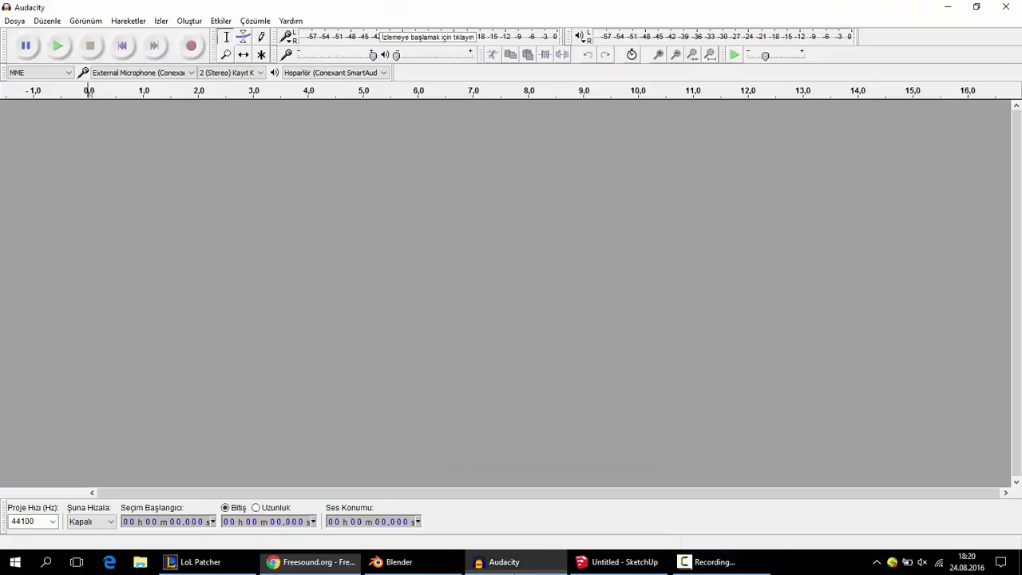
{"action": "left_click", "coordinate": [17, 20]}
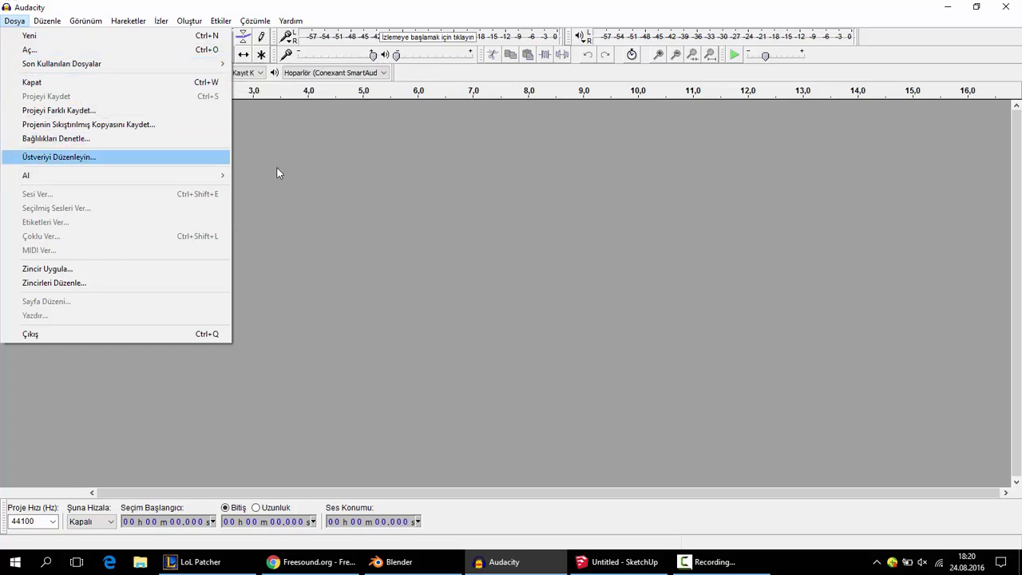
{"action": "mouse_move", "coordinate": [32, 19]}
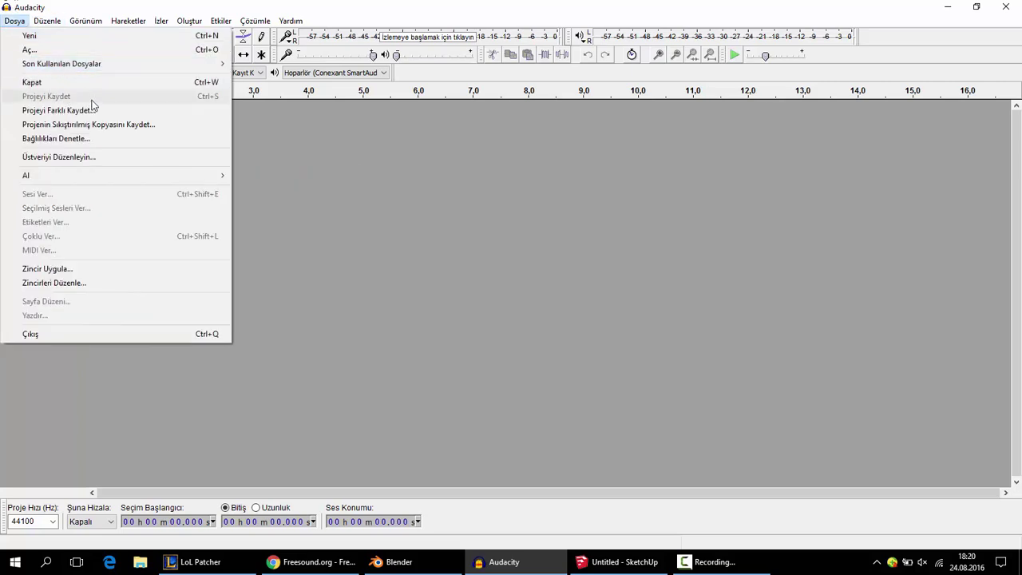
{"action": "mouse_move", "coordinate": [98, 181]}
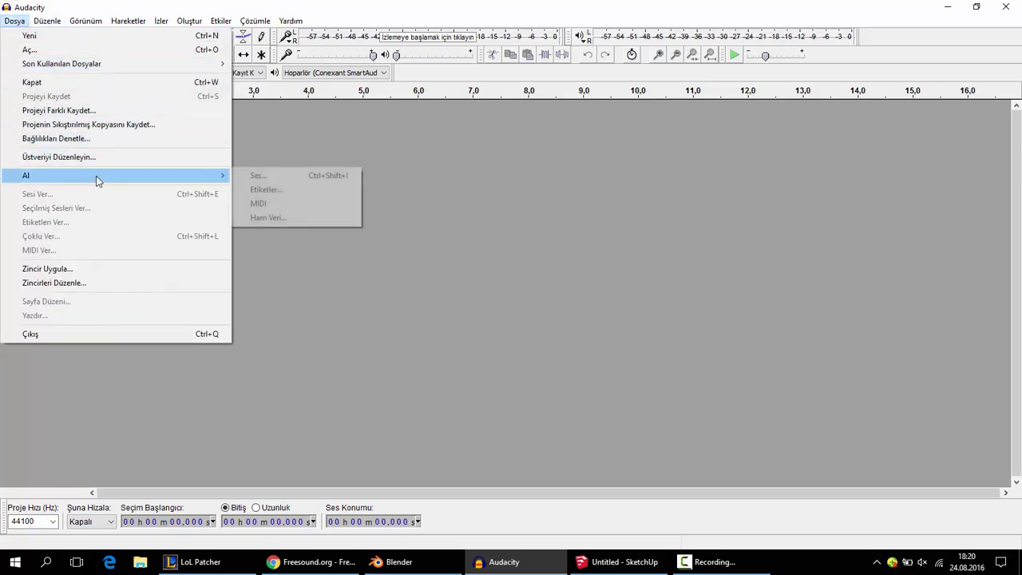
{"action": "left_click", "coordinate": [477, 265]}
{"action": "left_click", "coordinate": [24, 22]}
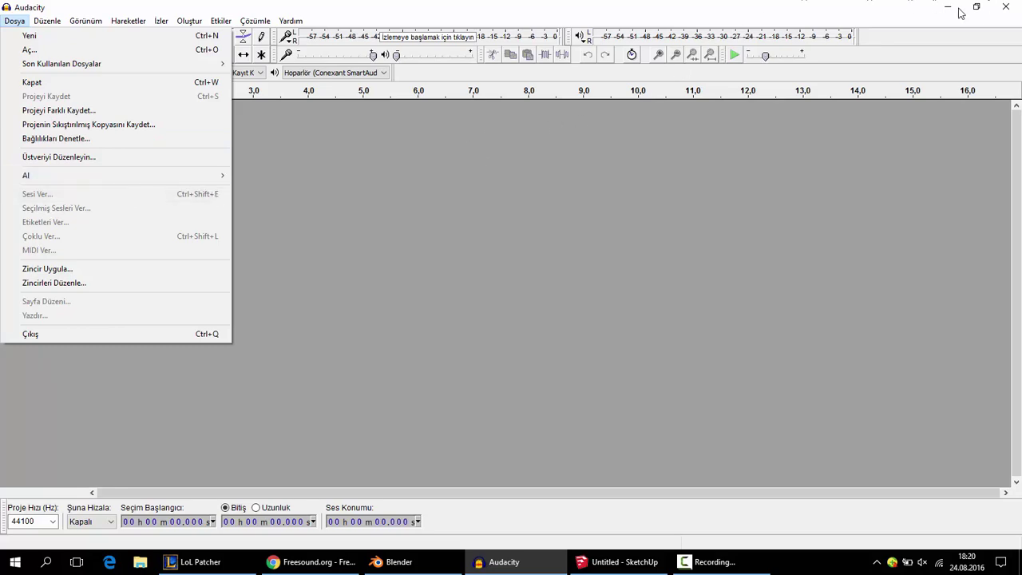
{"action": "left_click", "coordinate": [1006, 8]}
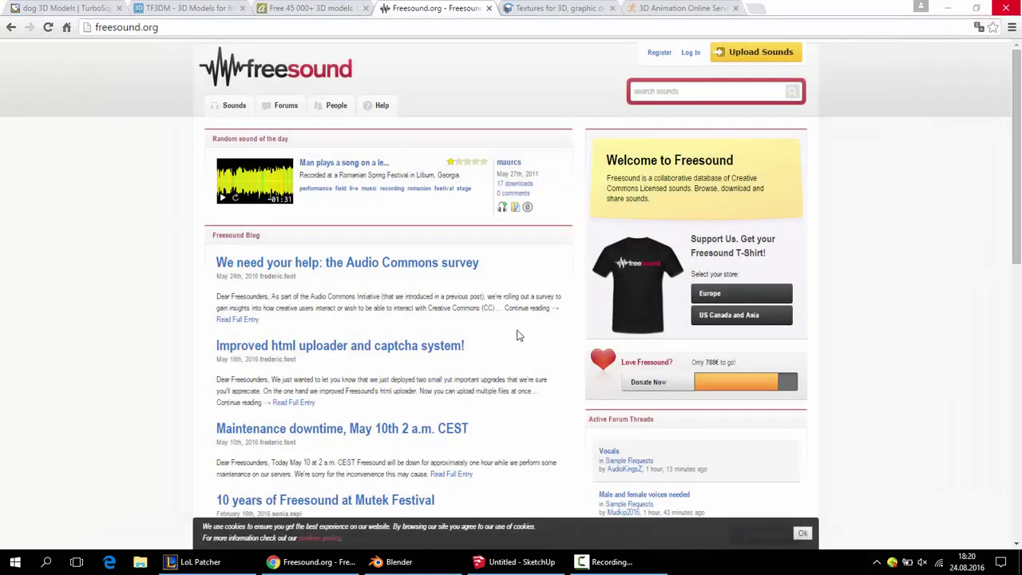
- Close the SketchUp and Blender windows
{"action": "left_click", "coordinate": [513, 562]}
{"action": "left_click", "coordinate": [1008, 8]}
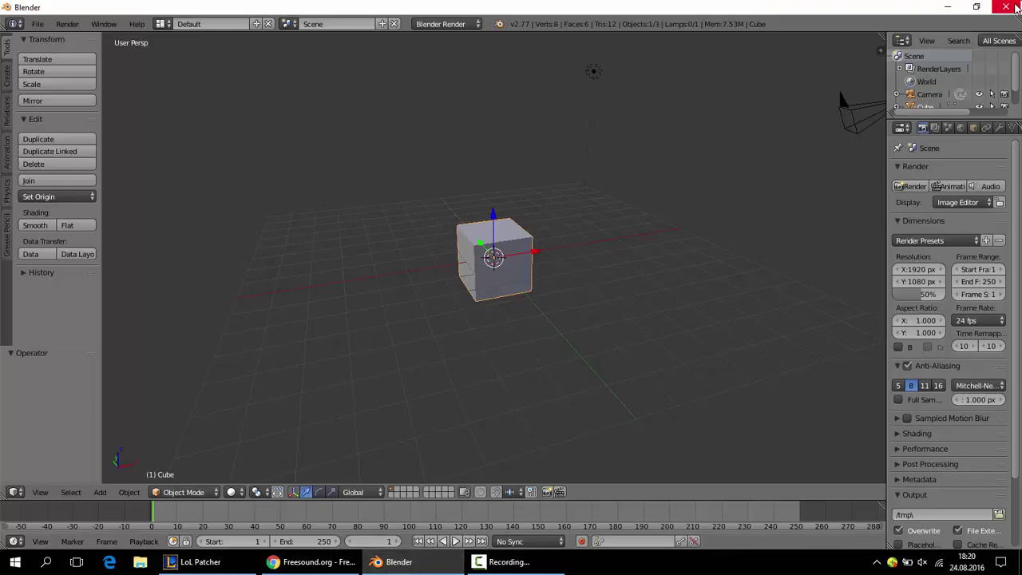
{"action": "left_click", "coordinate": [1006, 8]}
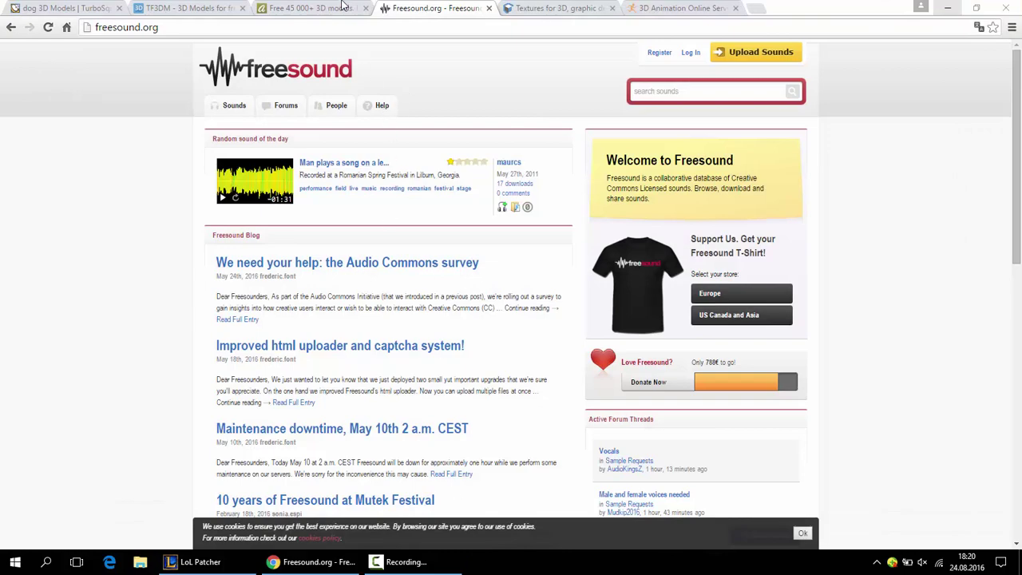
- Switch to Textures.com, scroll its home page and highlight the category list and first tiles
{"action": "left_click", "coordinate": [558, 15]}
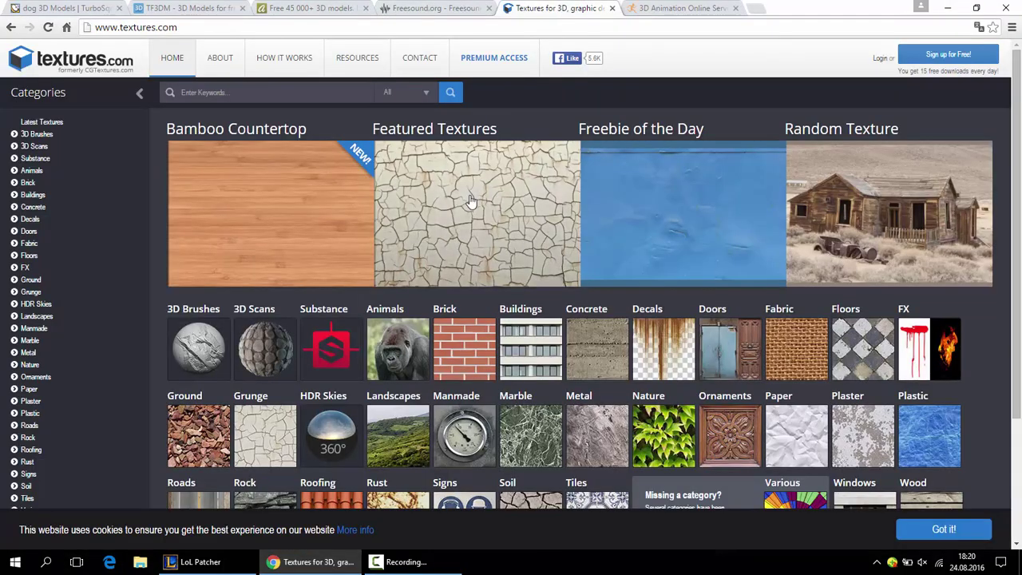
{"action": "scroll", "coordinate": [467, 208], "scroll_direction": "down", "scroll_amount": 3}
{"action": "scroll", "coordinate": [447, 238], "scroll_direction": "up", "scroll_amount": 3}
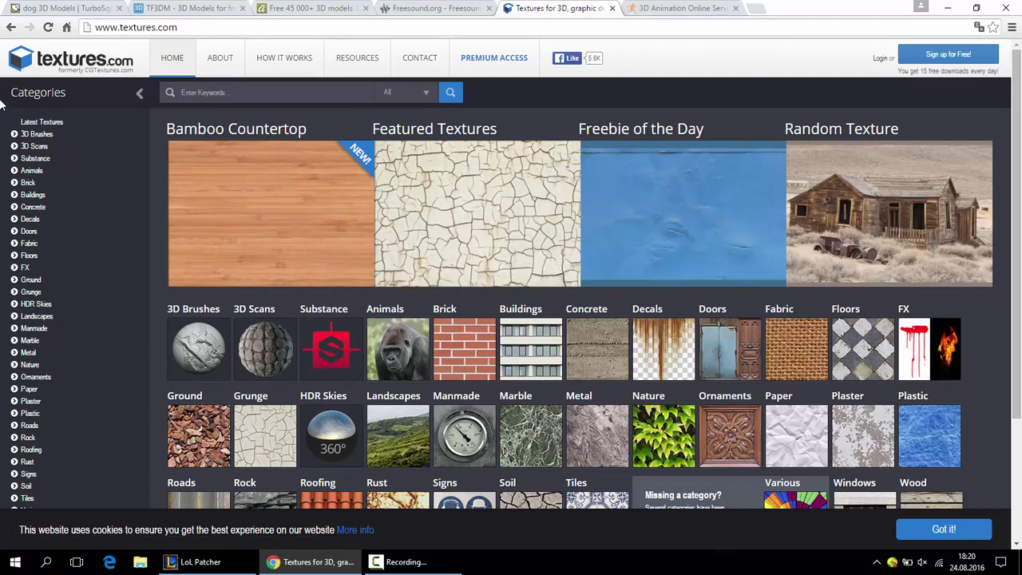
{"action": "mouse_move", "coordinate": [8, 92]}
{"action": "left_mouse_down"}
{"action": "mouse_move", "coordinate": [652, 365]}
{"action": "mouse_move", "coordinate": [633, 372]}
{"action": "left_mouse_up"}
{"action": "scroll", "coordinate": [634, 372], "scroll_direction": "down", "scroll_amount": 2}
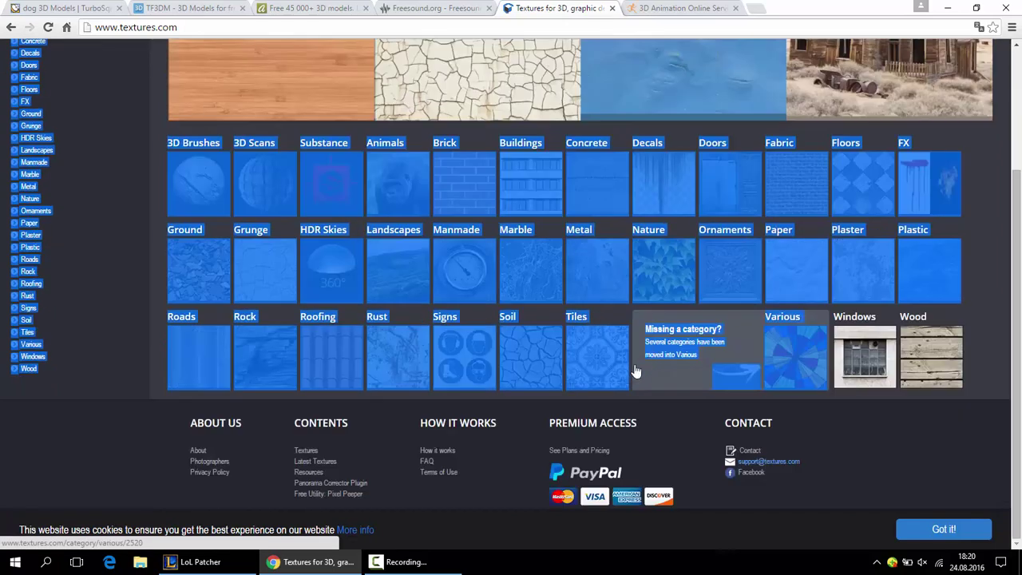
{"action": "left_click", "coordinate": [970, 434]}
{"action": "scroll", "coordinate": [970, 433], "scroll_direction": "up", "scroll_amount": 3}
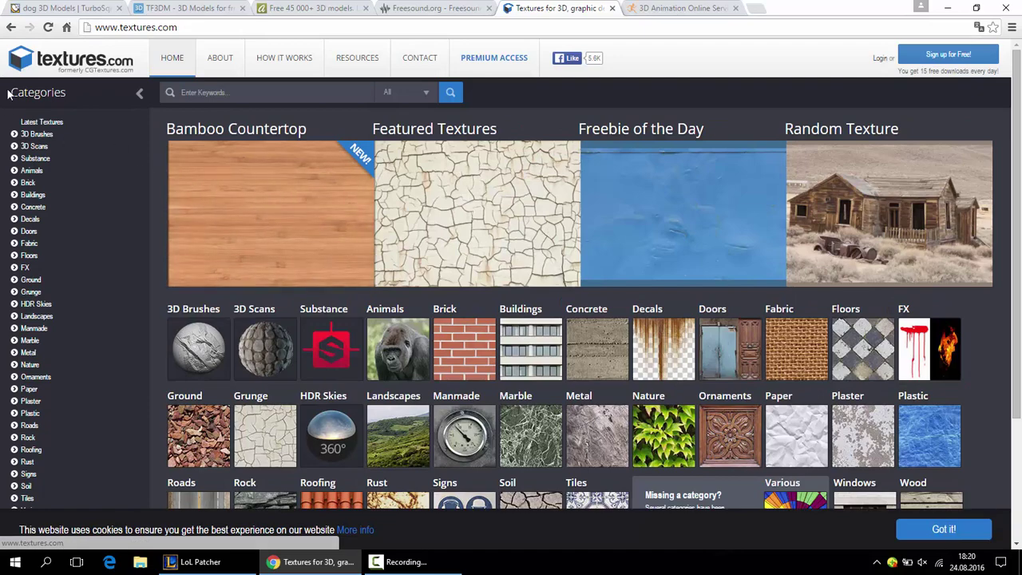
- Highlight the Categories list, header and thumbnail grid, then dismiss the Bamboo Countertop link menu
{"action": "left_click_drag", "start_coordinate": [6, 89], "coordinate": [782, 338]}
{"action": "scroll", "coordinate": [782, 338], "scroll_direction": "down", "scroll_amount": 2}
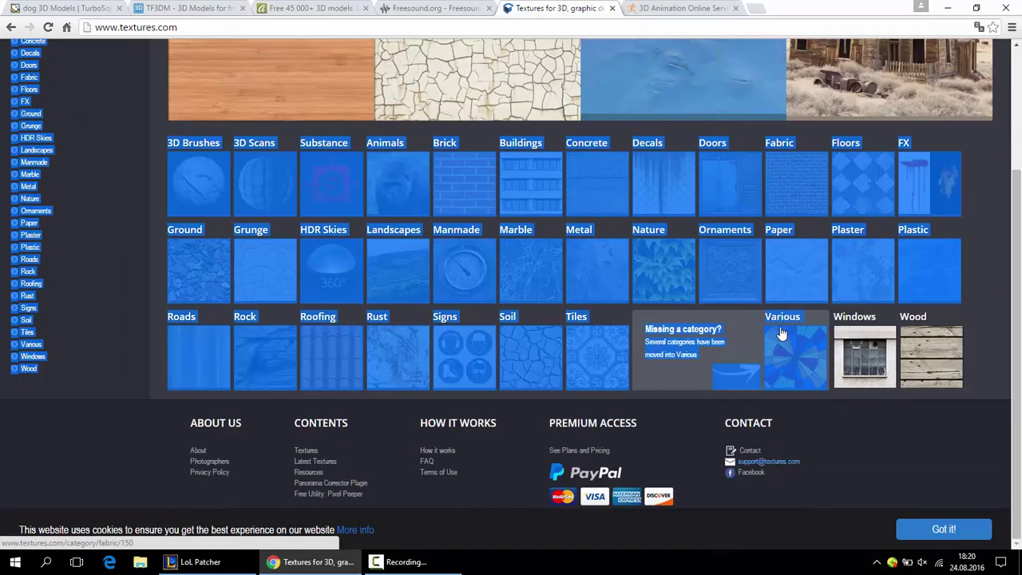
{"action": "left_click", "coordinate": [887, 443]}
{"action": "scroll", "coordinate": [887, 442], "scroll_direction": "up", "scroll_amount": 2}
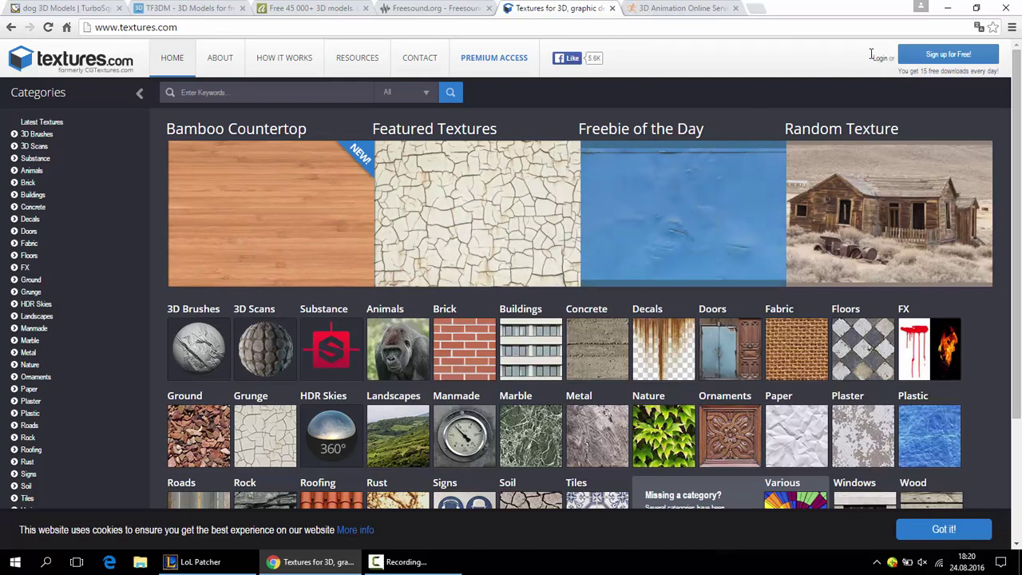
{"action": "left_click_drag", "start_coordinate": [872, 54], "coordinate": [1019, 135]}
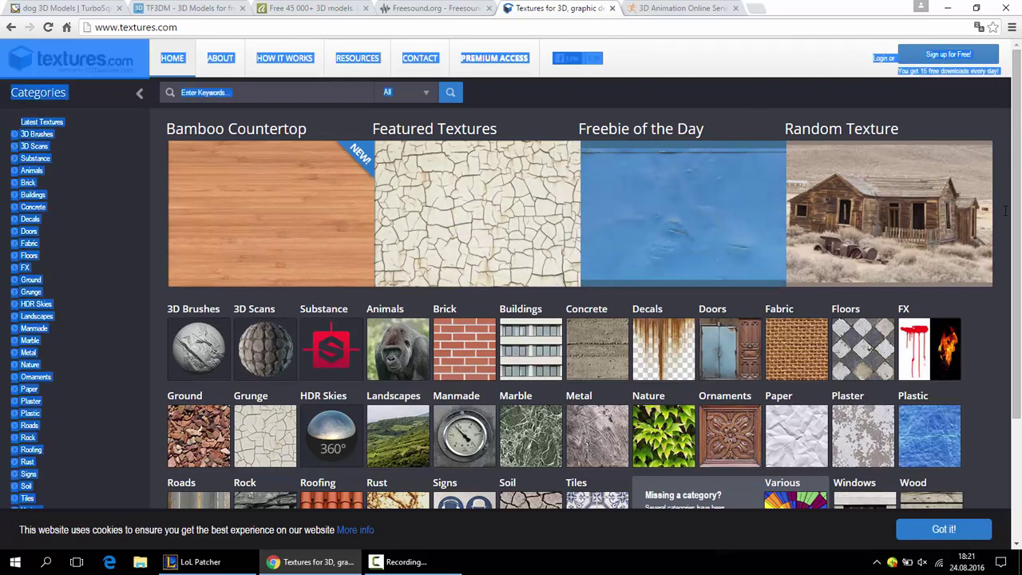
{"action": "left_click_drag", "start_coordinate": [1001, 300], "coordinate": [983, 352]}
{"action": "left_click", "coordinate": [983, 352]}
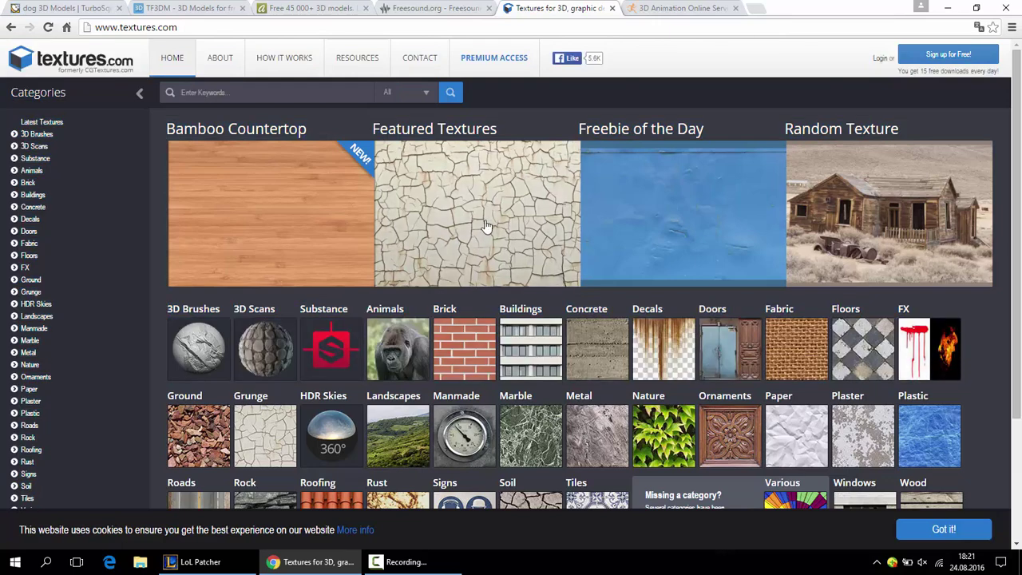
{"action": "right_click", "coordinate": [222, 200]}
{"action": "left_click", "coordinate": [147, 190]}
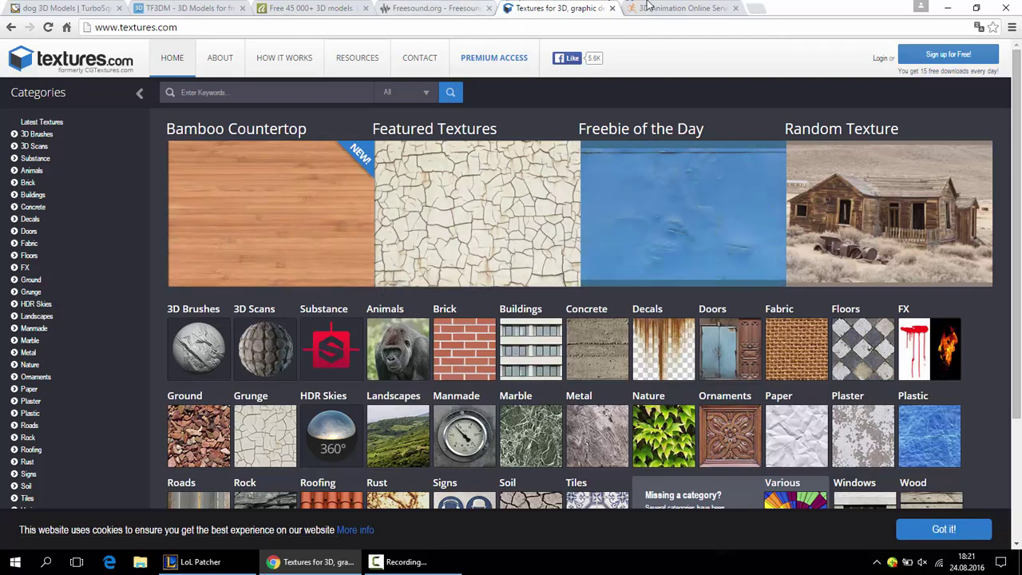
- Switch to the Mixamo tab and scroll down and back up its landing page
{"action": "left_click", "coordinate": [677, 8]}
{"action": "scroll", "coordinate": [513, 211], "scroll_direction": "down", "scroll_amount": 8}
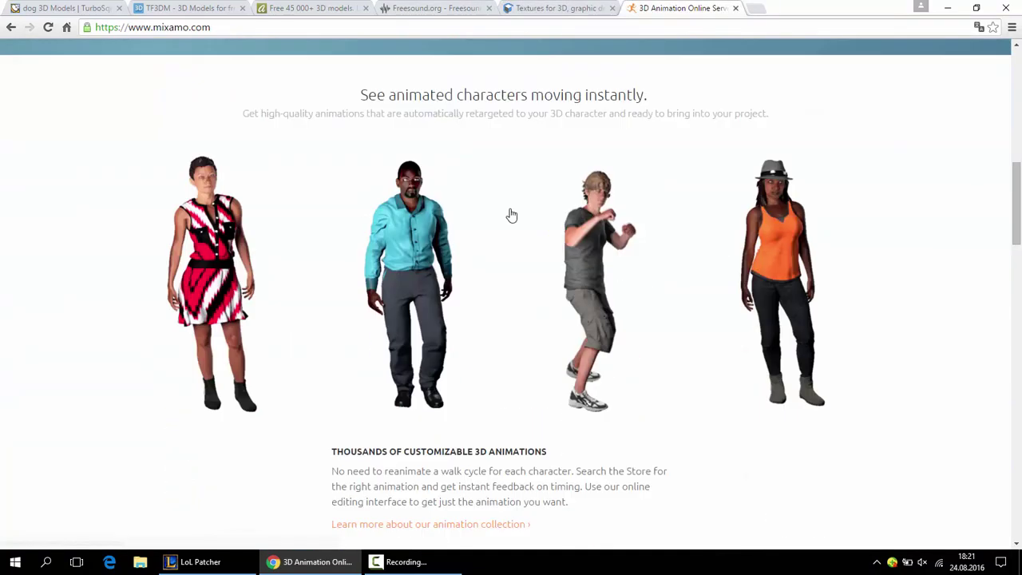
{"action": "scroll", "coordinate": [513, 213], "scroll_direction": "down", "scroll_amount": 6}
{"action": "scroll", "coordinate": [513, 212], "scroll_direction": "up", "scroll_amount": 3}
{"action": "scroll", "coordinate": [514, 216], "scroll_direction": "up", "scroll_amount": 2}
{"action": "scroll", "coordinate": [536, 327], "scroll_direction": "up", "scroll_amount": 3}
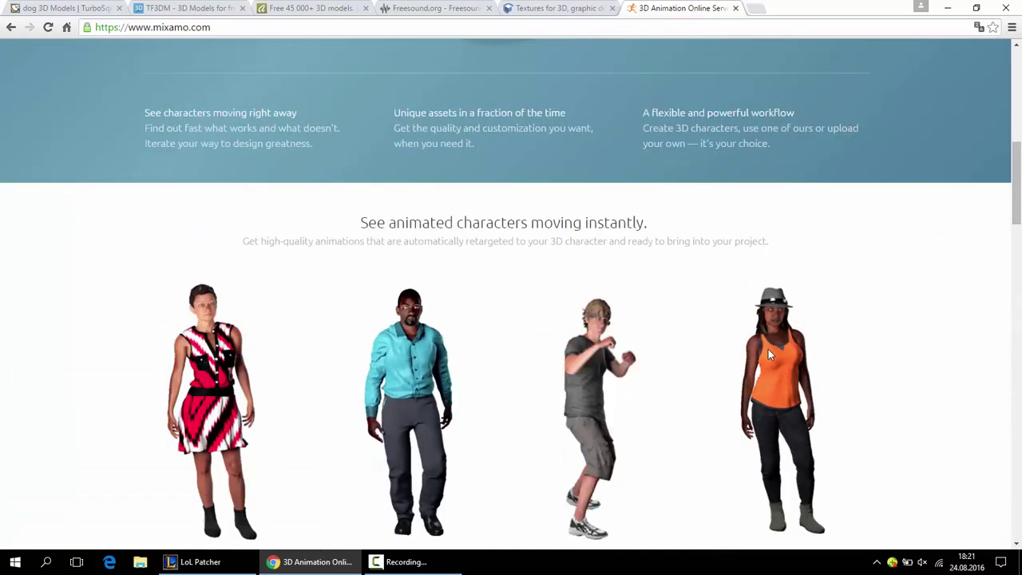
{"action": "scroll", "coordinate": [186, 383], "scroll_direction": "up", "scroll_amount": 2}
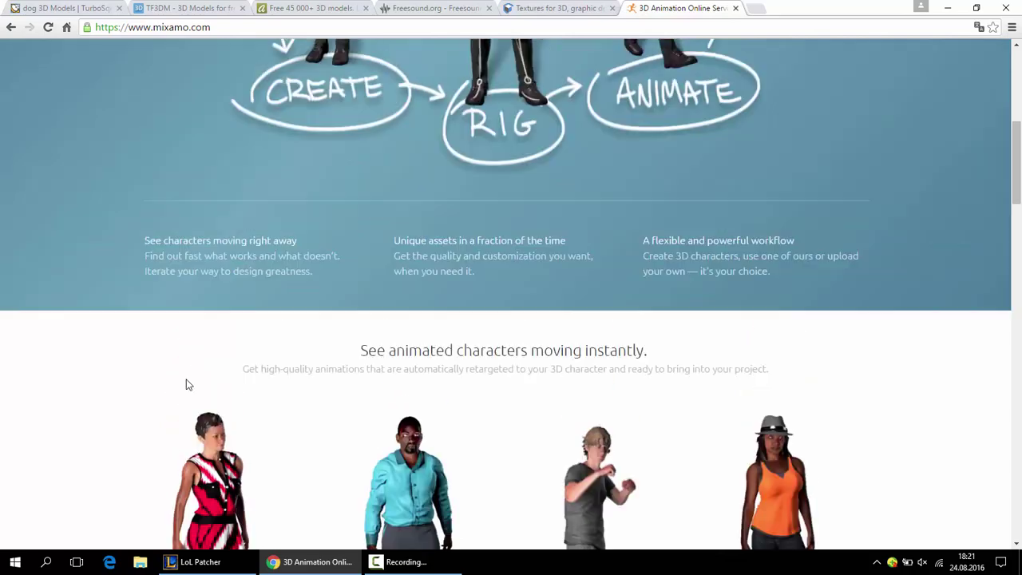
{"action": "scroll", "coordinate": [186, 383], "scroll_direction": "up", "scroll_amount": 5}
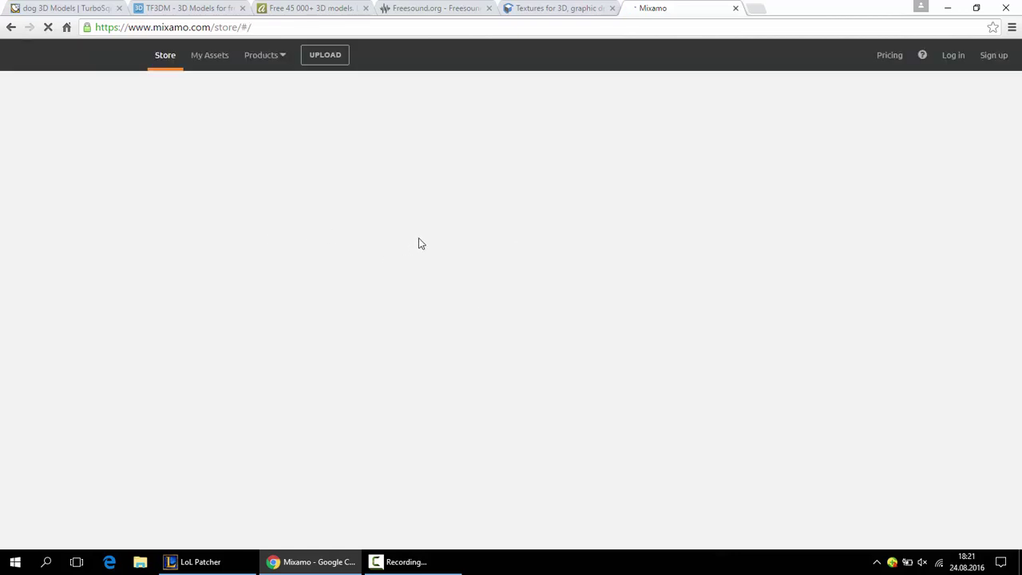
- Browse the store's Animations catalogue (Jump, Running, Walking), then minimize Chrome
{"action": "scroll", "coordinate": [327, 269], "scroll_direction": "down", "scroll_amount": 1}
{"action": "scroll", "coordinate": [240, 187], "scroll_direction": "up", "scroll_amount": 1}
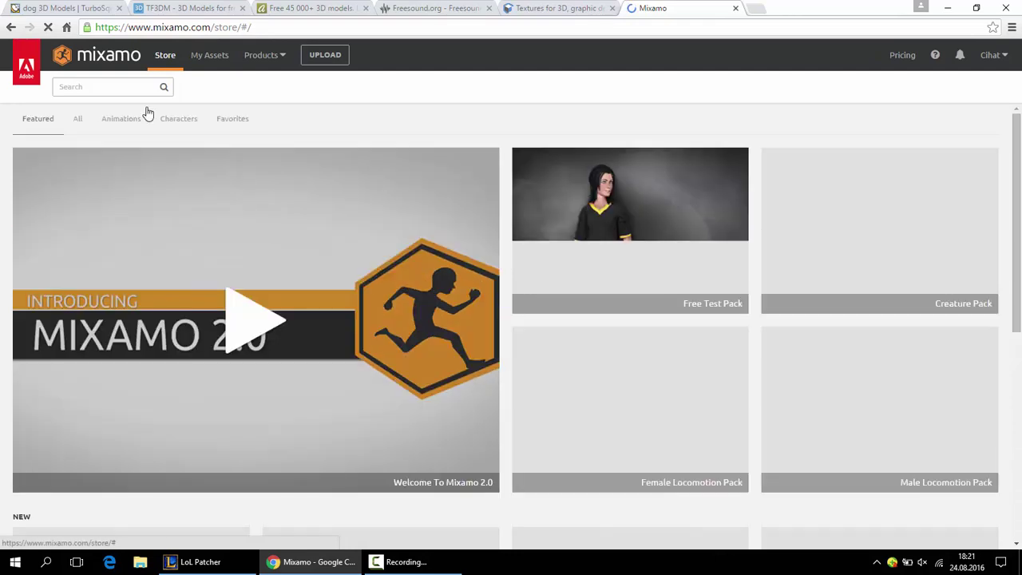
{"action": "left_click", "coordinate": [127, 126]}
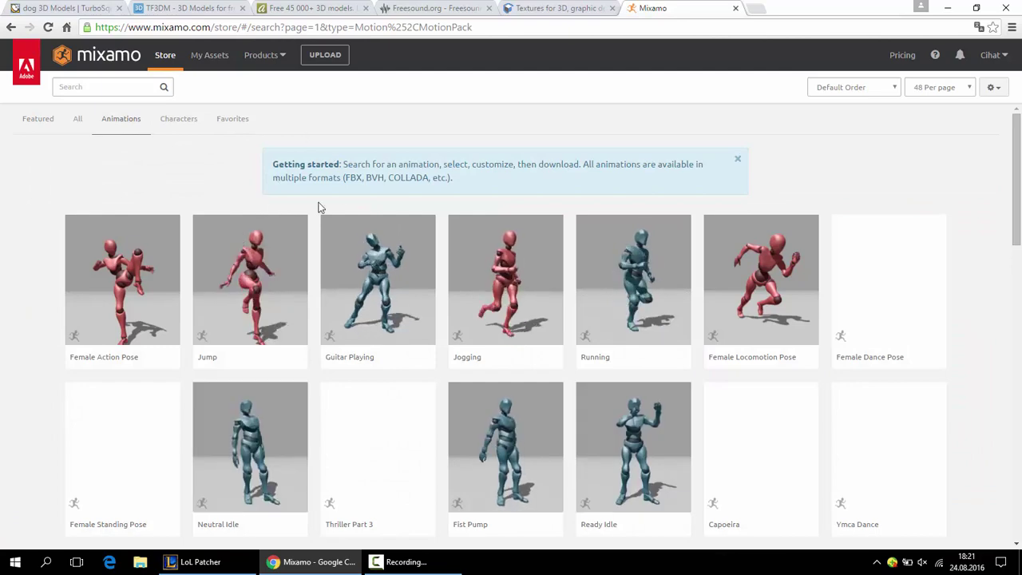
{"action": "scroll", "coordinate": [320, 205], "scroll_direction": "down", "scroll_amount": 2}
{"action": "scroll", "coordinate": [347, 214], "scroll_direction": "up", "scroll_amount": 2}
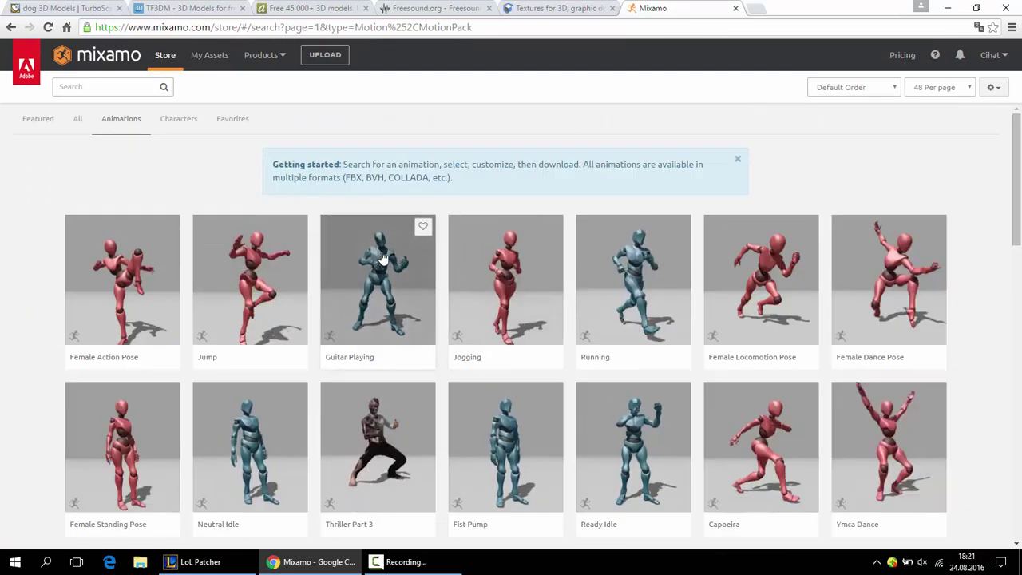
{"action": "scroll", "coordinate": [558, 239], "scroll_direction": "down", "scroll_amount": 2}
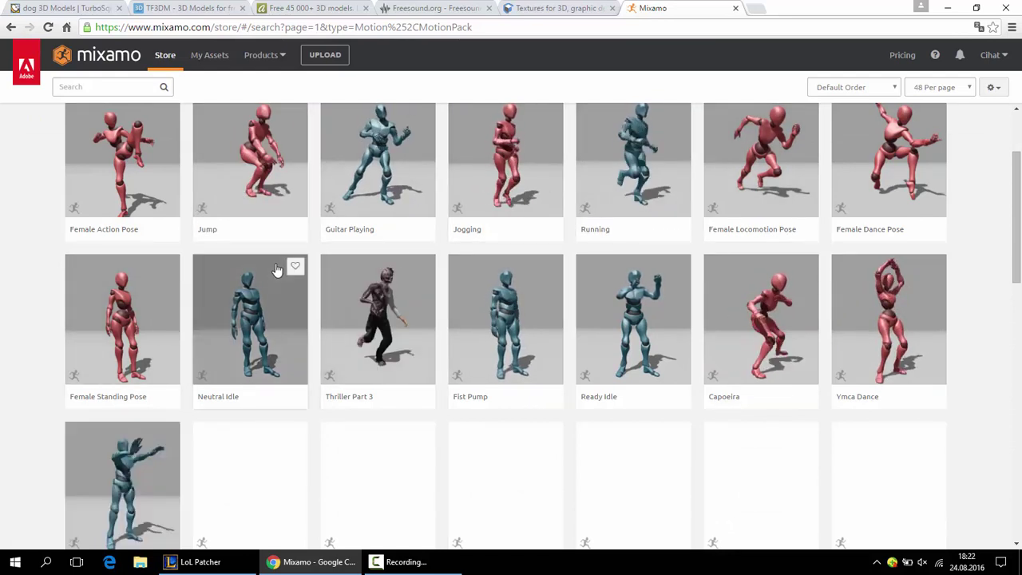
{"action": "scroll", "coordinate": [264, 287], "scroll_direction": "down", "scroll_amount": 1}
{"action": "scroll", "coordinate": [255, 296], "scroll_direction": "down", "scroll_amount": 3}
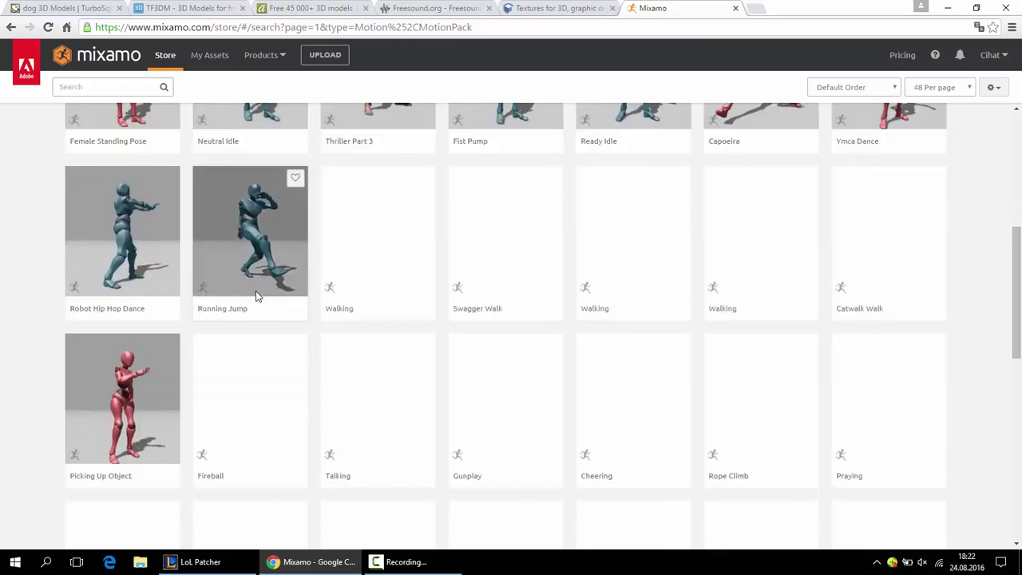
{"action": "scroll", "coordinate": [260, 295], "scroll_direction": "up", "scroll_amount": 1}
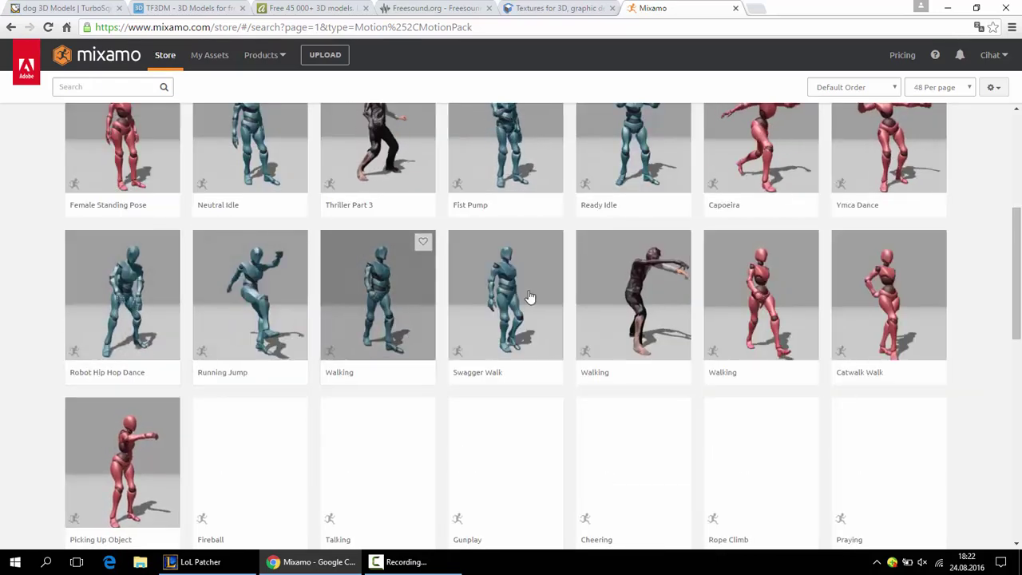
{"action": "scroll", "coordinate": [564, 287], "scroll_direction": "up", "scroll_amount": 5}
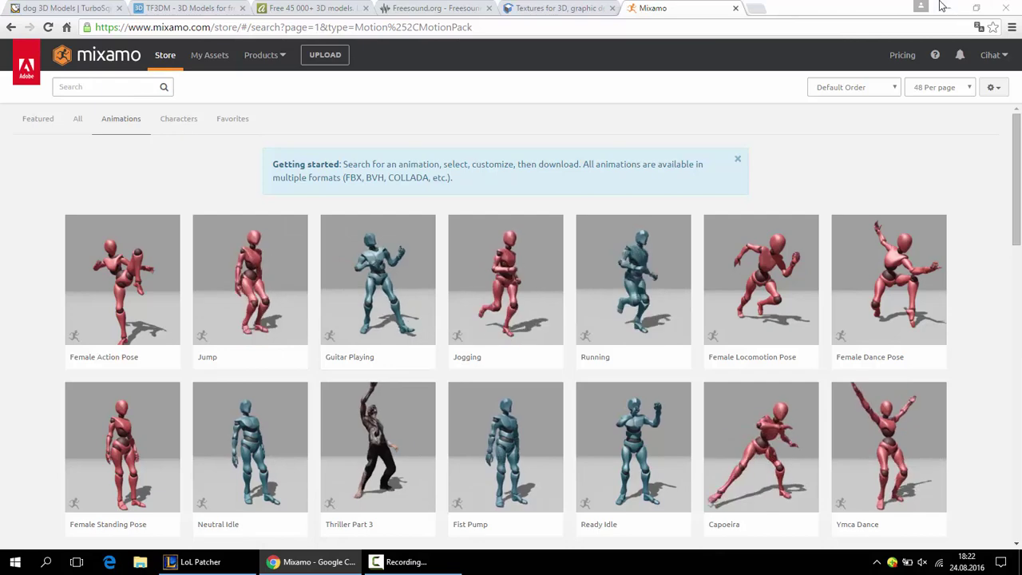
{"action": "left_click", "coordinate": [942, 7]}
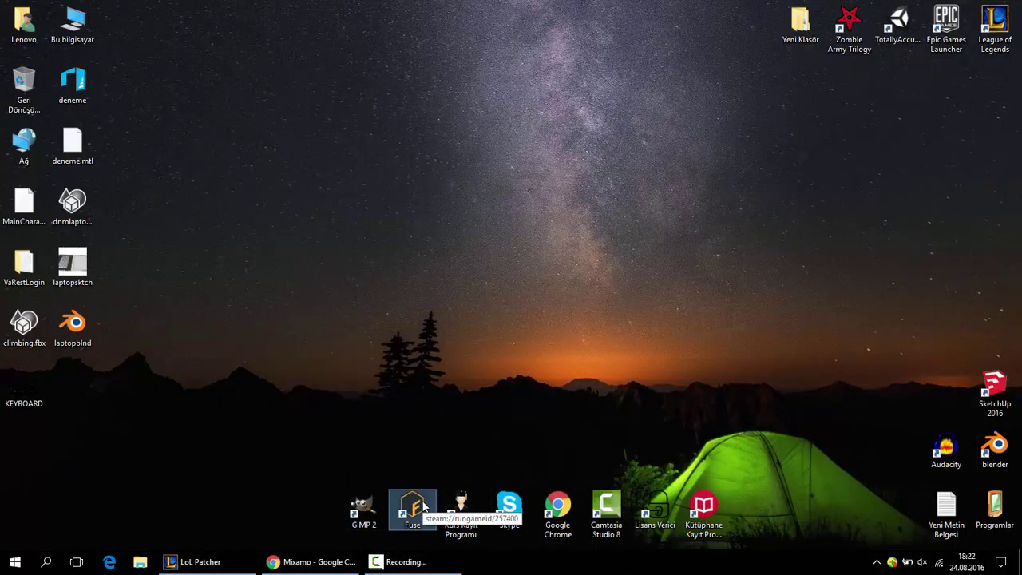
- Select the row of desktop shortcuts, clear it, then select only the GIMP 2 shortcut
{"action": "left_click_drag", "start_coordinate": [256, 480], "coordinate": [815, 542]}
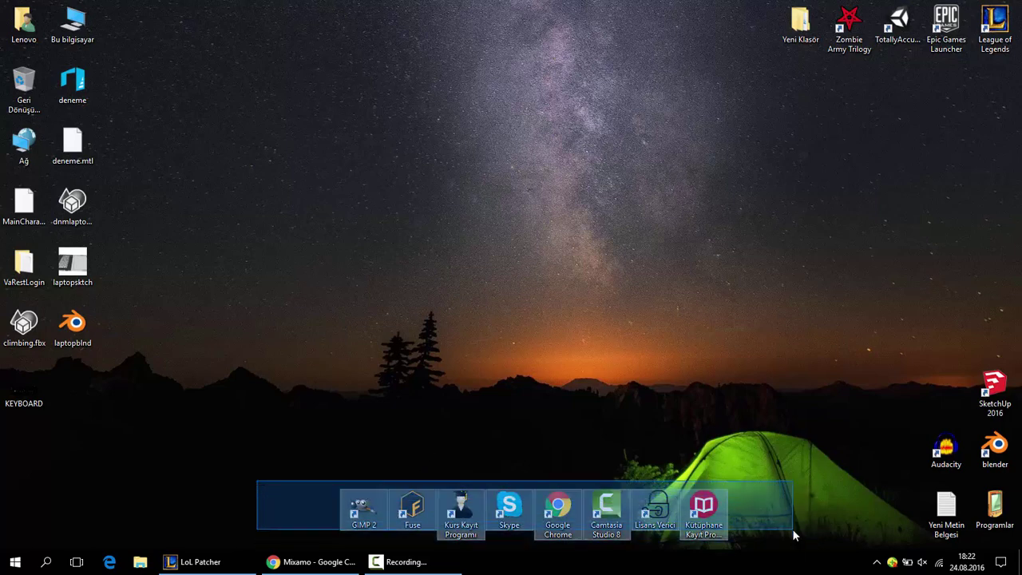
{"action": "left_click", "coordinate": [710, 412]}
{"action": "mouse_move", "coordinate": [815, 542]}
{"action": "left_mouse_down"}
{"action": "mouse_move", "coordinate": [796, 527]}
{"action": "mouse_move", "coordinate": [348, 497]}
{"action": "mouse_move", "coordinate": [340, 442]}
{"action": "left_mouse_up"}
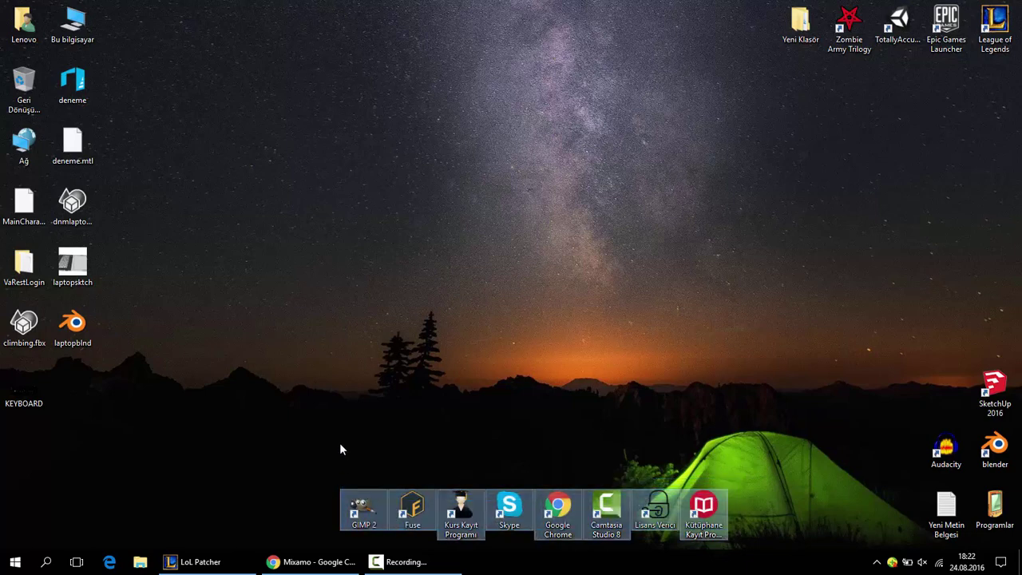
{"action": "mouse_move", "coordinate": [319, 476]}
{"action": "left_mouse_down"}
{"action": "mouse_move", "coordinate": [372, 542]}
{"action": "mouse_move", "coordinate": [389, 532]}
{"action": "left_mouse_up"}
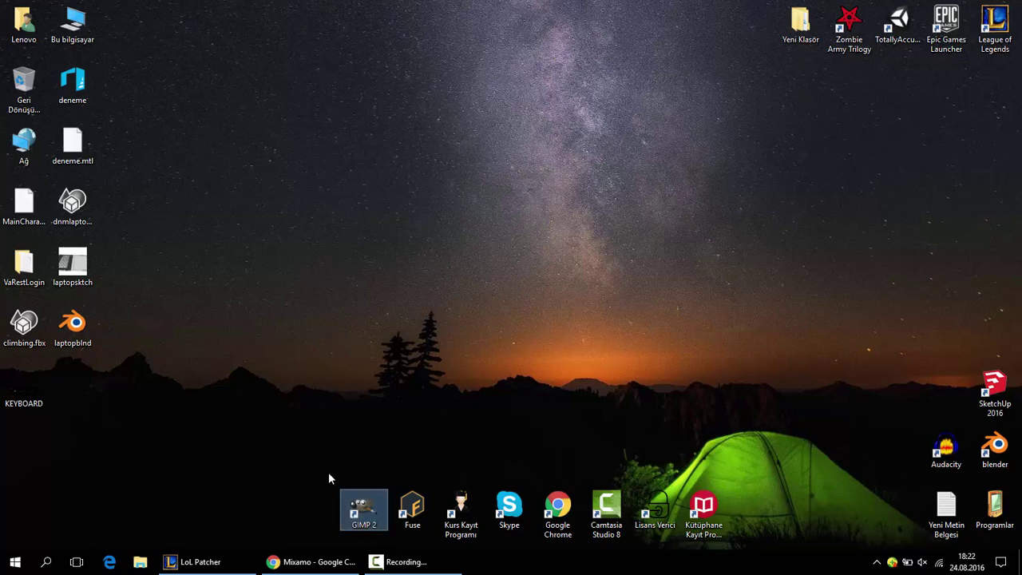
{"action": "left_click_drag", "start_coordinate": [295, 451], "coordinate": [384, 527]}
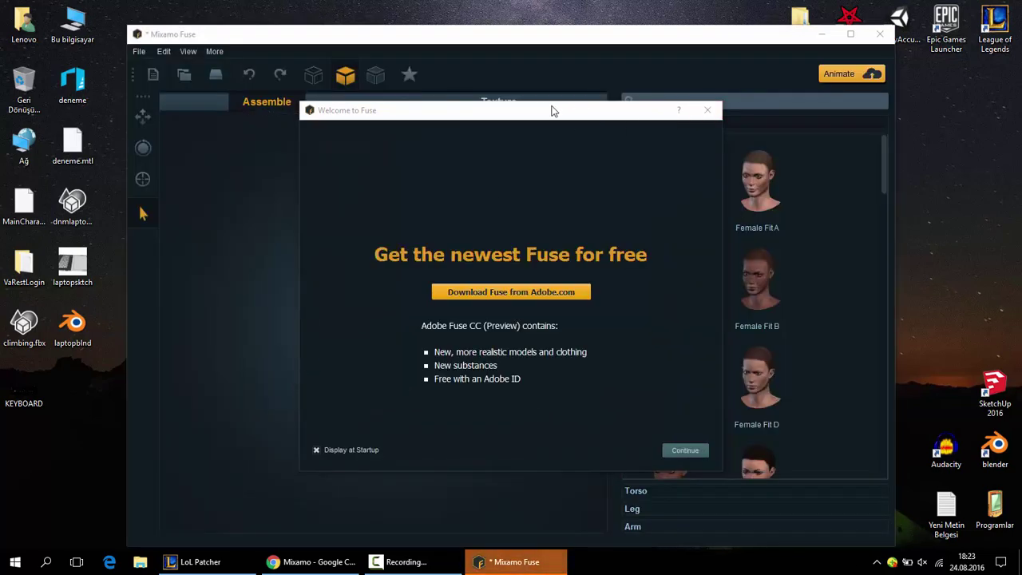
- Close the Fuse welcome window and maximize Fuse to fill the screen
{"action": "left_click_drag", "start_coordinate": [588, 102], "coordinate": [588, 89]}
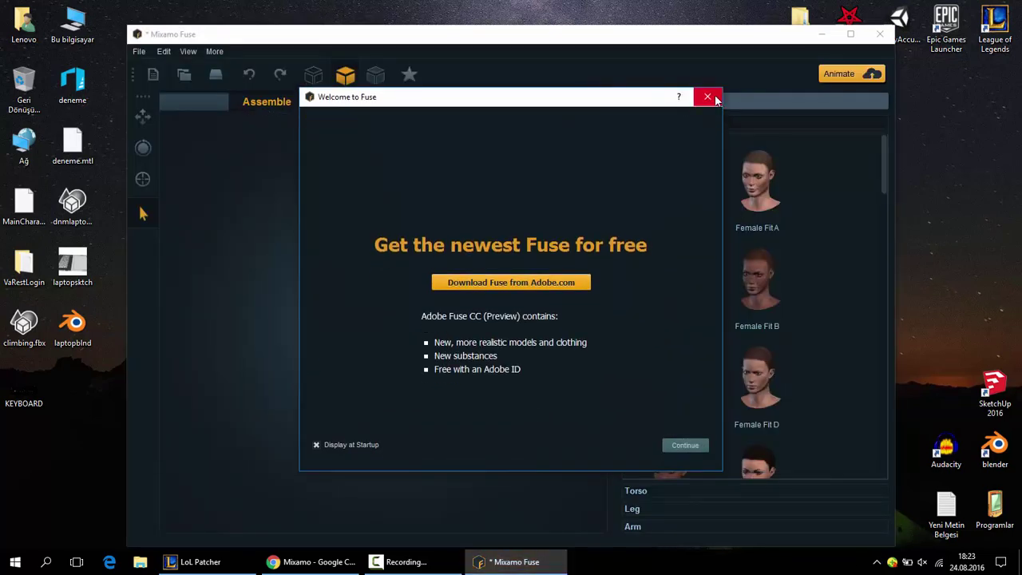
{"action": "left_click", "coordinate": [707, 97]}
{"action": "left_click", "coordinate": [851, 33]}
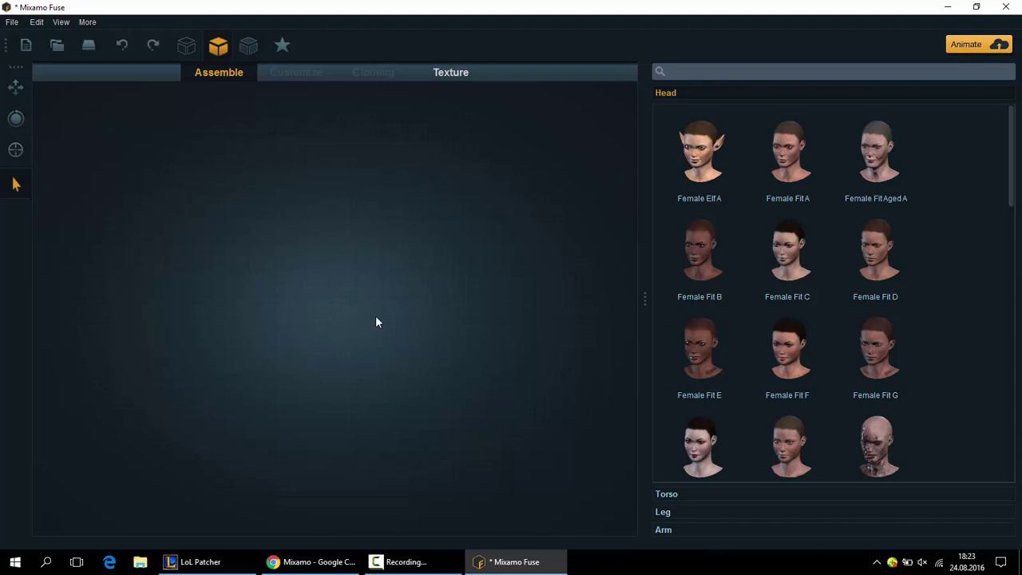
- Scroll the Head list down to the zombie heads such as Male Skinny Zombie A
{"action": "scroll", "coordinate": [758, 340], "scroll_direction": "down", "scroll_amount": 3}
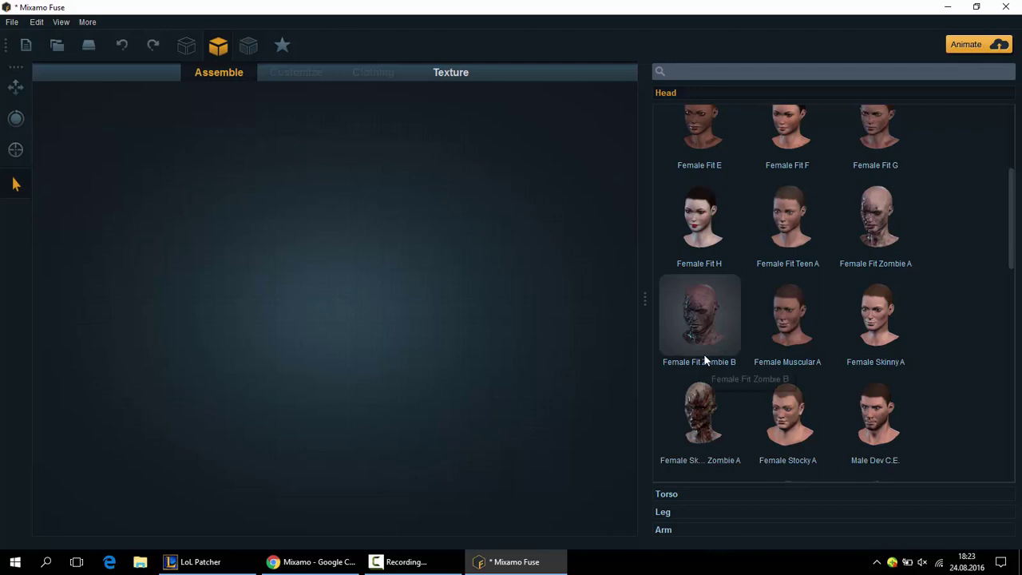
{"action": "scroll", "coordinate": [703, 354], "scroll_direction": "down", "scroll_amount": 4}
{"action": "scroll", "coordinate": [776, 354], "scroll_direction": "down", "scroll_amount": 5}
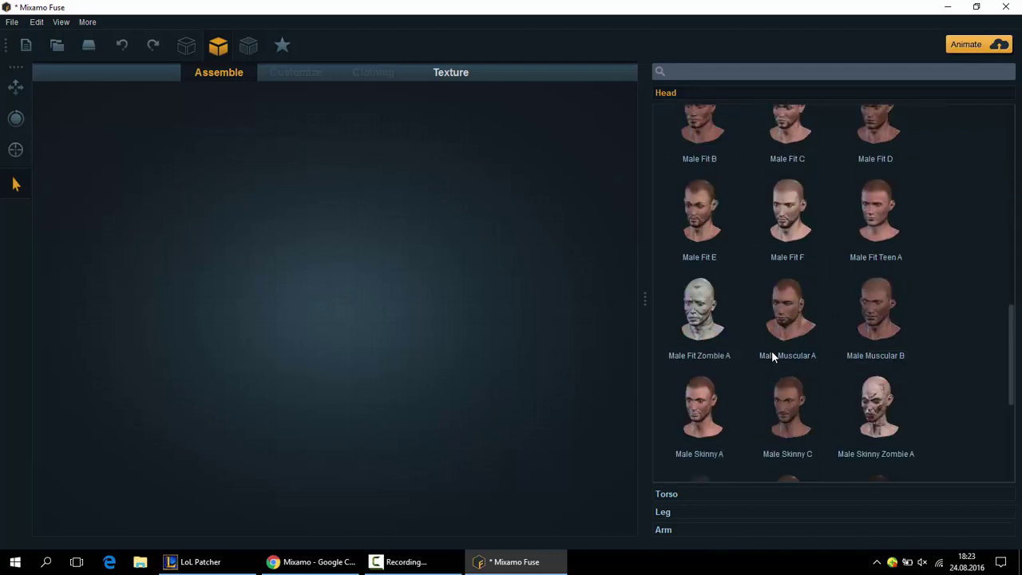
{"action": "scroll", "coordinate": [794, 352], "scroll_direction": "up", "scroll_amount": 6}
{"action": "scroll", "coordinate": [790, 352], "scroll_direction": "up", "scroll_amount": 5}
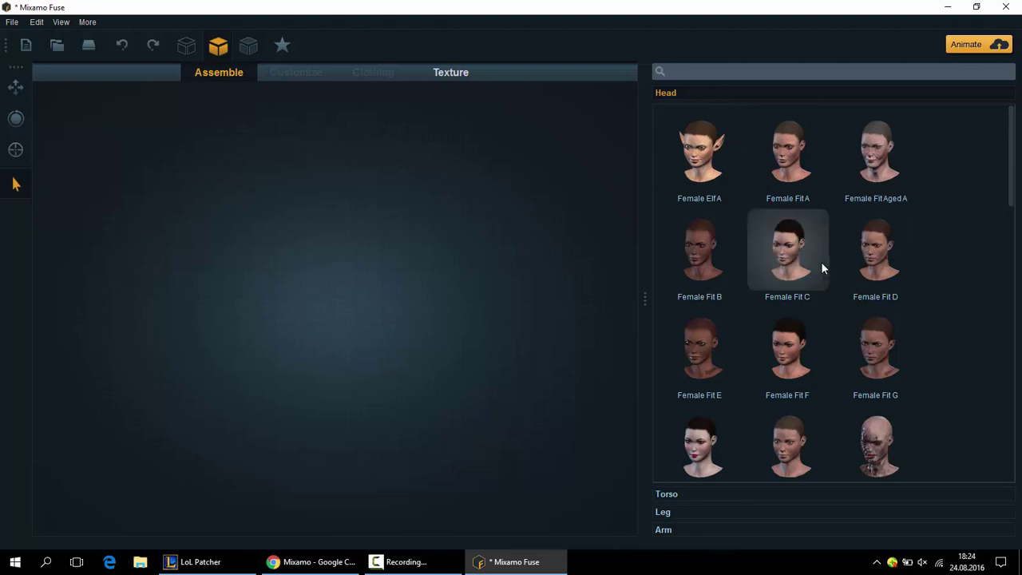
{"action": "scroll", "coordinate": [744, 280], "scroll_direction": "down", "scroll_amount": 5}
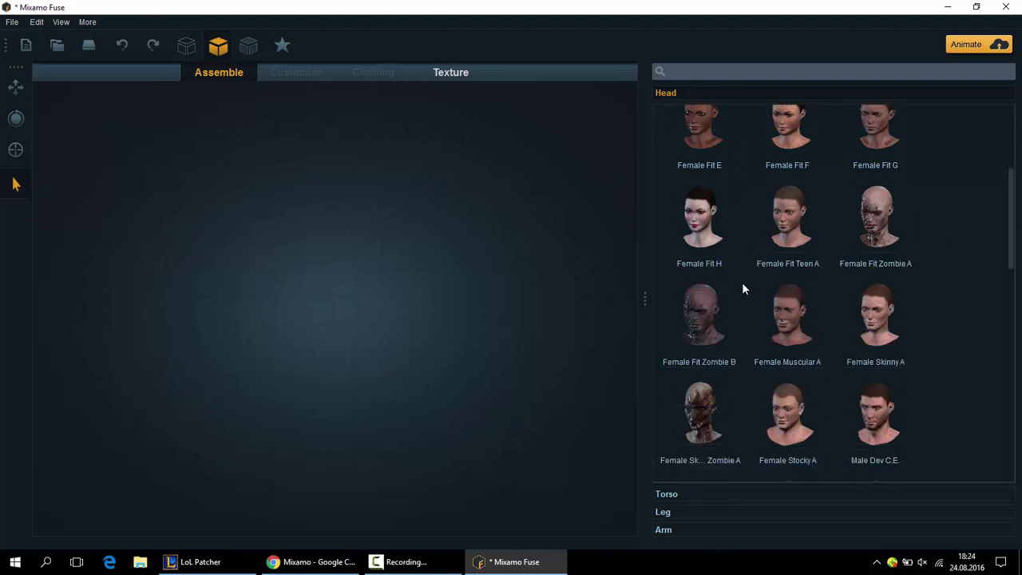
{"action": "scroll", "coordinate": [726, 373], "scroll_direction": "down", "scroll_amount": 6}
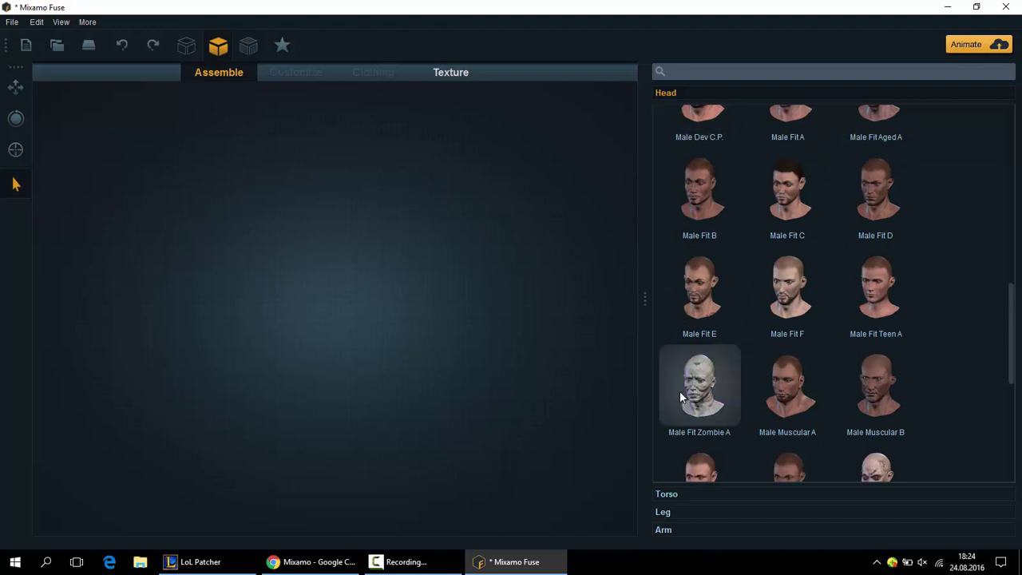
{"action": "scroll", "coordinate": [746, 351], "scroll_direction": "down", "scroll_amount": 3}
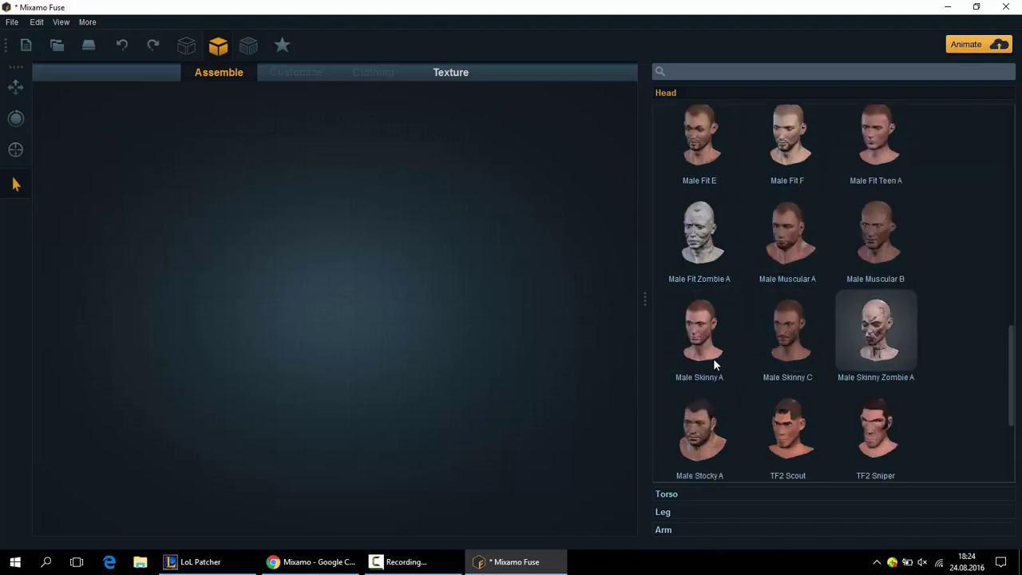
- Add the Male Skinny Zombie A head with matching zombie parts, orbiting to inspect the body
{"action": "left_click", "coordinate": [673, 497]}
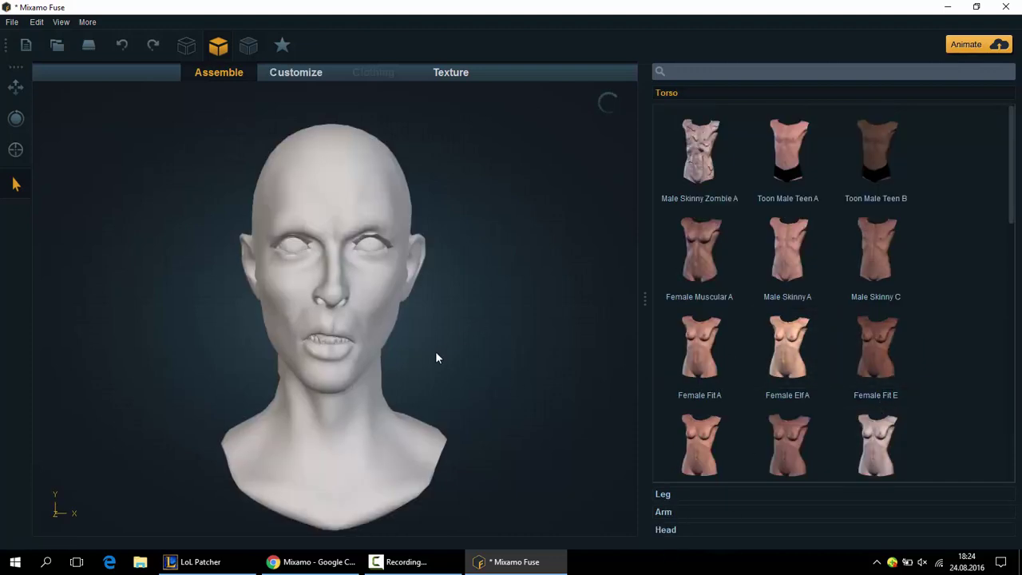
{"action": "left_click_drag", "start_coordinate": [435, 351], "coordinate": [388, 358]}
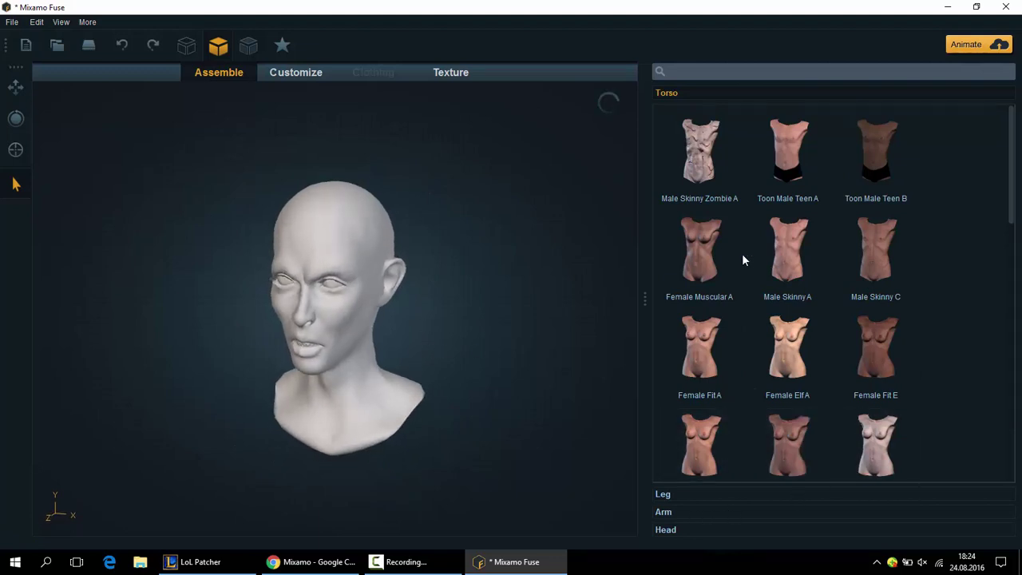
{"action": "scroll", "coordinate": [791, 258], "scroll_direction": "down", "scroll_amount": 1}
{"action": "scroll", "coordinate": [792, 263], "scroll_direction": "up", "scroll_amount": 1}
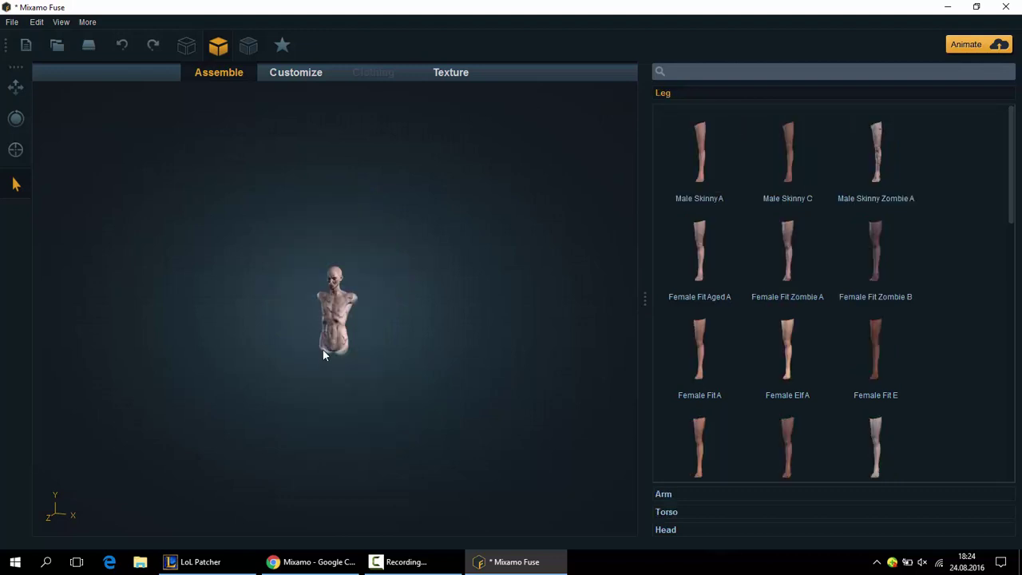
{"action": "scroll", "coordinate": [323, 350], "scroll_direction": "up", "scroll_amount": 5}
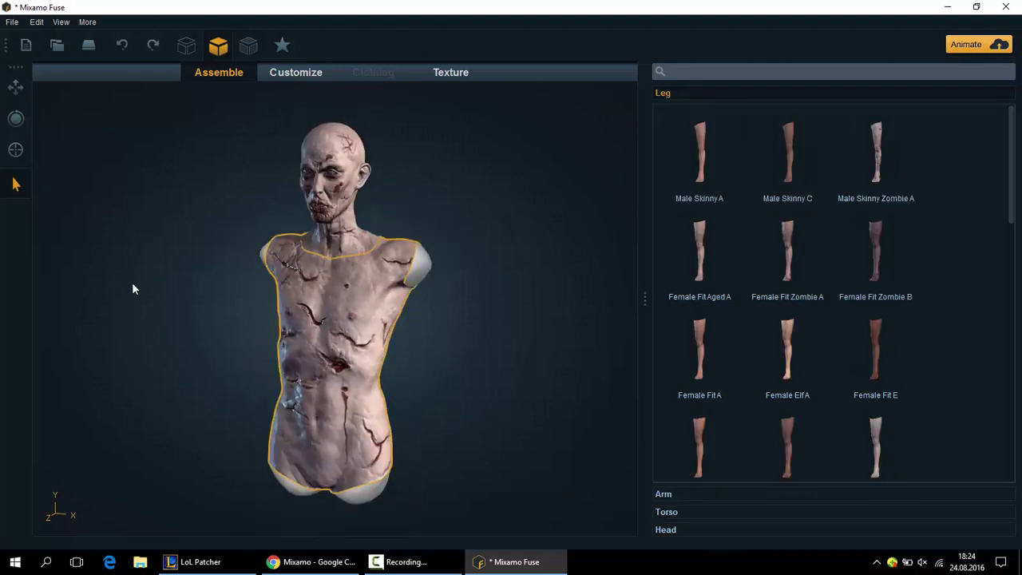
{"action": "left_click_drag", "start_coordinate": [166, 281], "coordinate": [280, 315]}
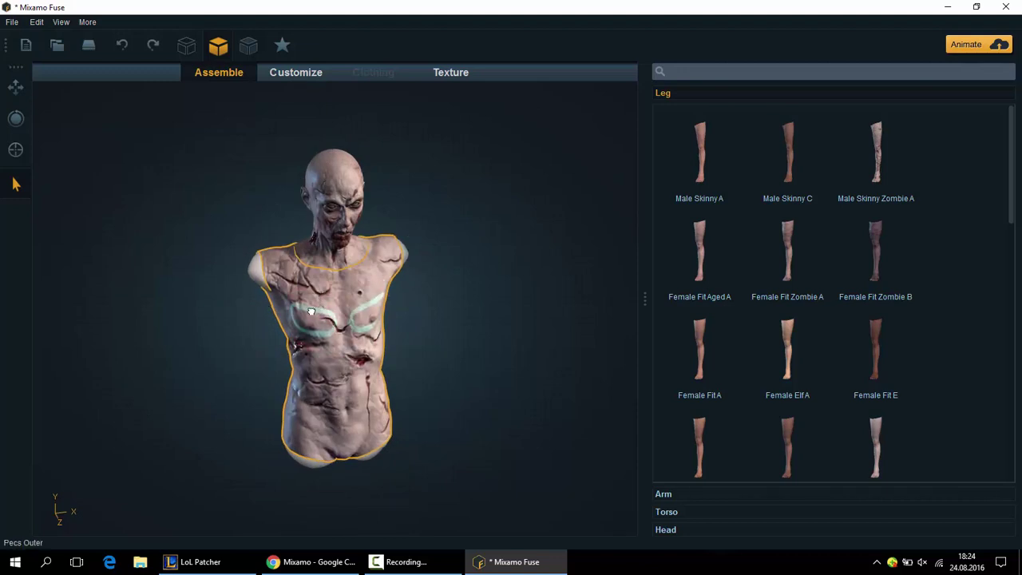
{"action": "mouse_move", "coordinate": [220, 343]}
{"action": "left_mouse_down"}
{"action": "mouse_move", "coordinate": [209, 304]}
{"action": "mouse_move", "coordinate": [238, 339]}
{"action": "left_mouse_up"}
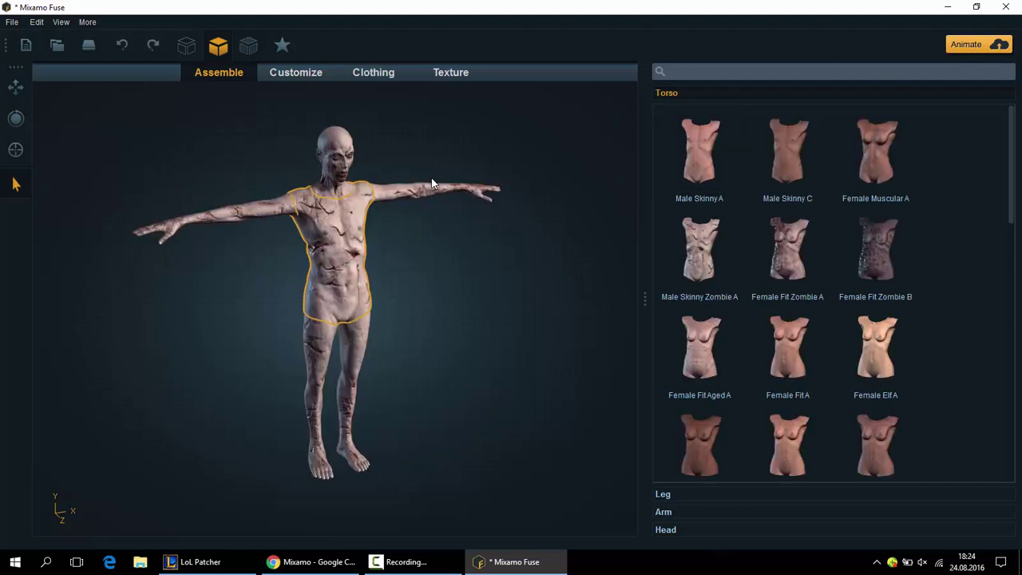
{"action": "mouse_move", "coordinate": [534, 297]}
{"action": "left_mouse_down"}
{"action": "mouse_move", "coordinate": [477, 261]}
{"action": "mouse_move", "coordinate": [527, 284]}
{"action": "mouse_move", "coordinate": [499, 309]}
{"action": "mouse_move", "coordinate": [451, 282]}
{"action": "mouse_move", "coordinate": [503, 262]}
{"action": "left_mouse_up"}
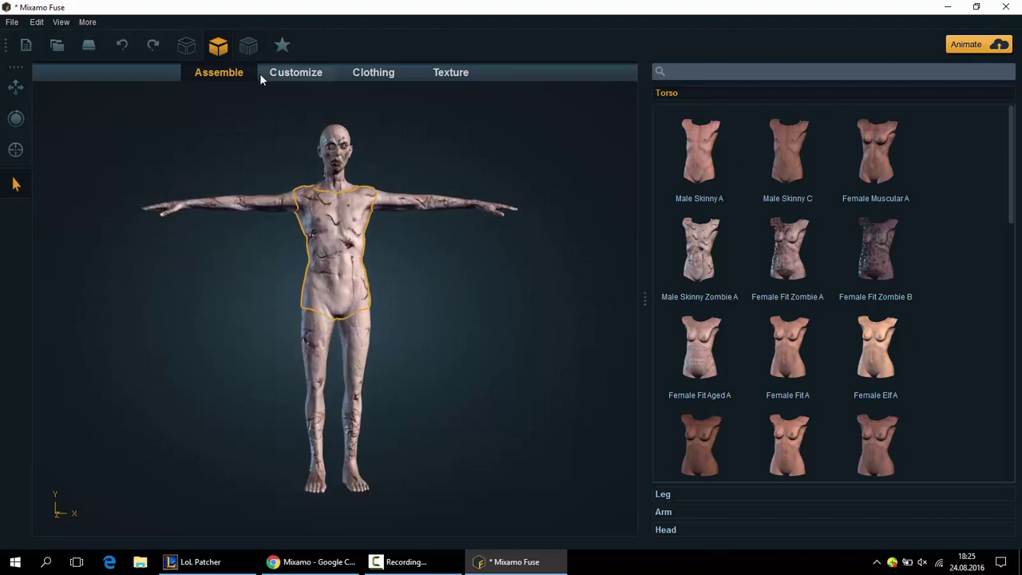
- Open the body proportion settings and scroll through them
{"action": "left_click", "coordinate": [318, 75]}
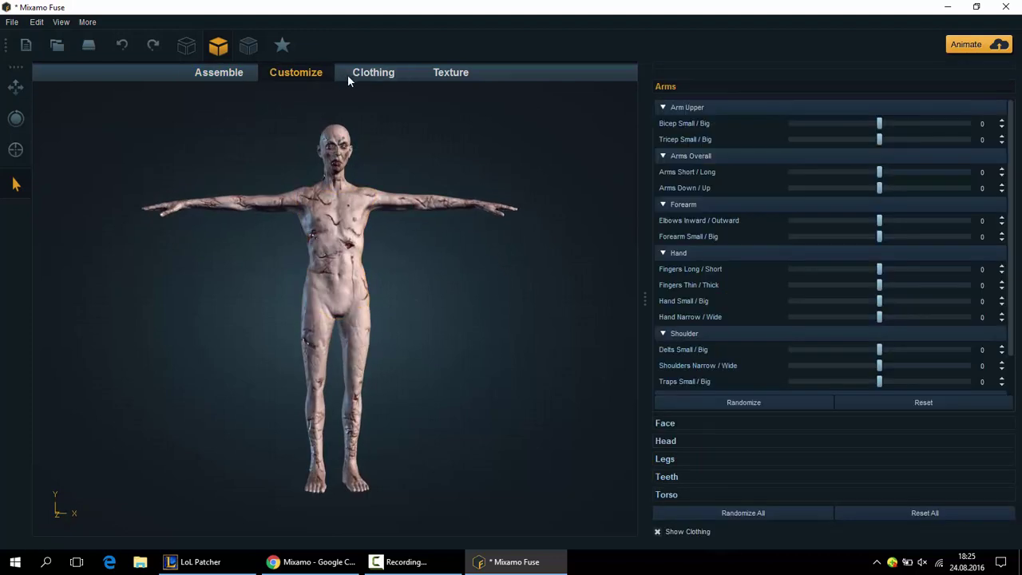
{"action": "scroll", "coordinate": [775, 346], "scroll_direction": "down", "scroll_amount": 1}
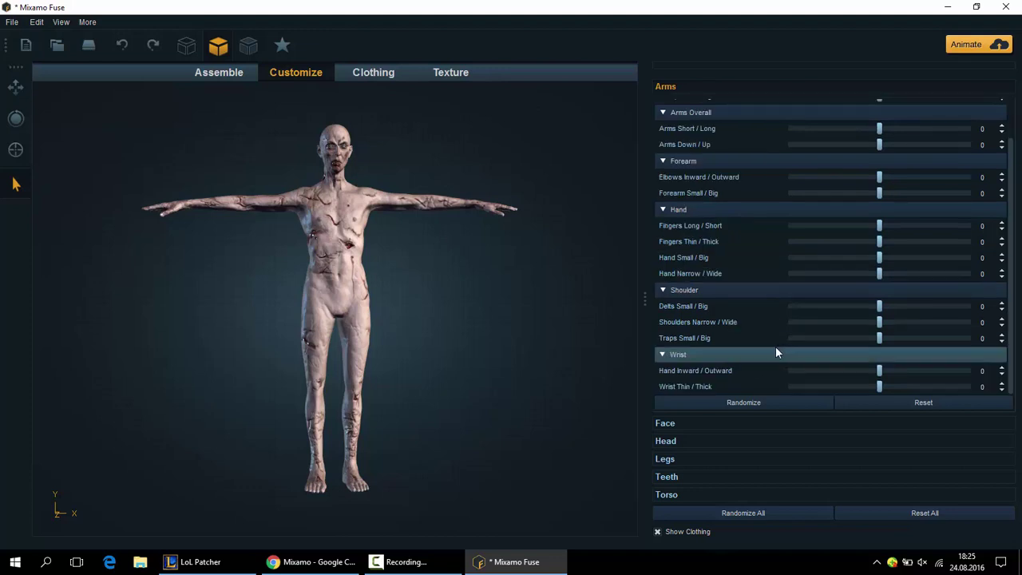
{"action": "scroll", "coordinate": [806, 324], "scroll_direction": "up", "scroll_amount": 1}
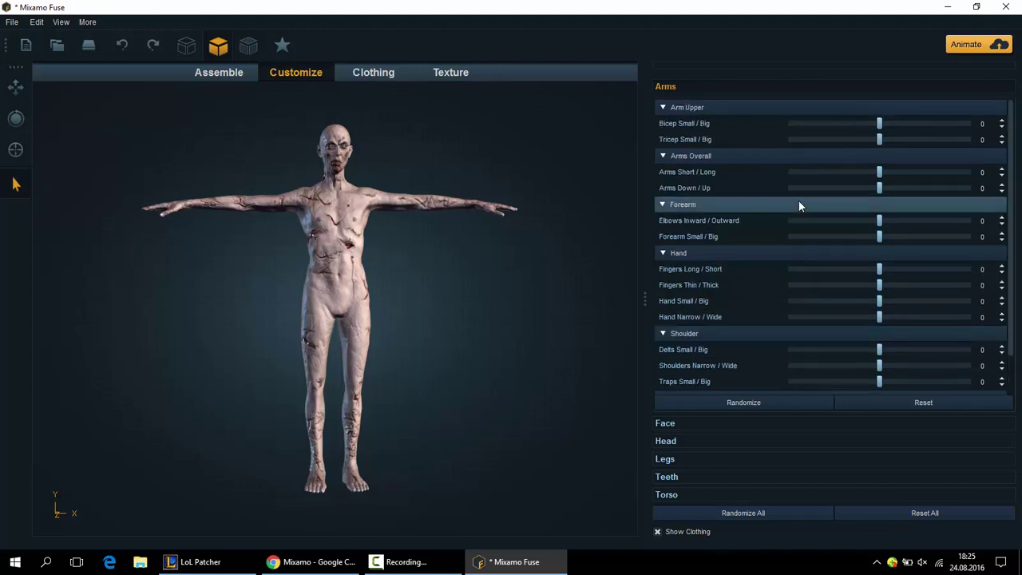
{"action": "scroll", "coordinate": [901, 298], "scroll_direction": "down", "scroll_amount": 1}
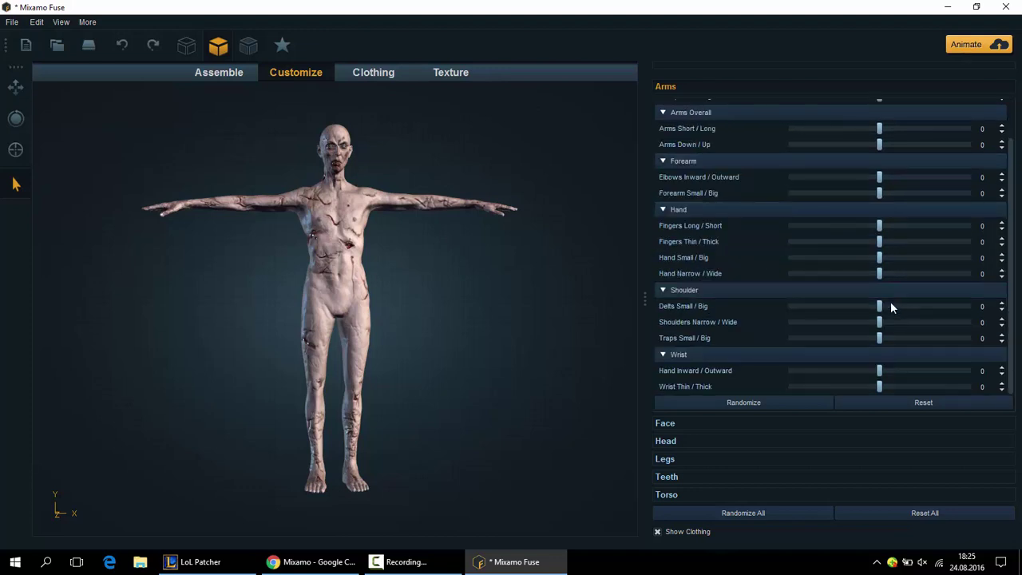
{"action": "scroll", "coordinate": [890, 301], "scroll_direction": "up", "scroll_amount": 1}
- Open Clothing > Bottoms and scroll the list to put Torn Jeans on the zombie
{"action": "left_click", "coordinate": [377, 76]}
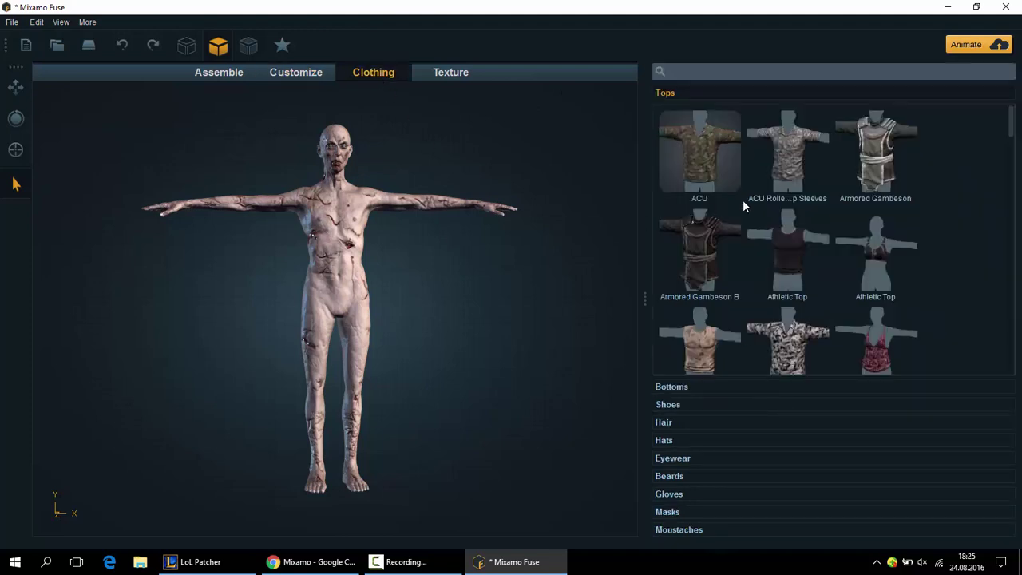
{"action": "scroll", "coordinate": [796, 209], "scroll_direction": "down", "scroll_amount": 2}
{"action": "scroll", "coordinate": [796, 209], "scroll_direction": "down", "scroll_amount": 2}
{"action": "scroll", "coordinate": [796, 209], "scroll_direction": "down", "scroll_amount": 3}
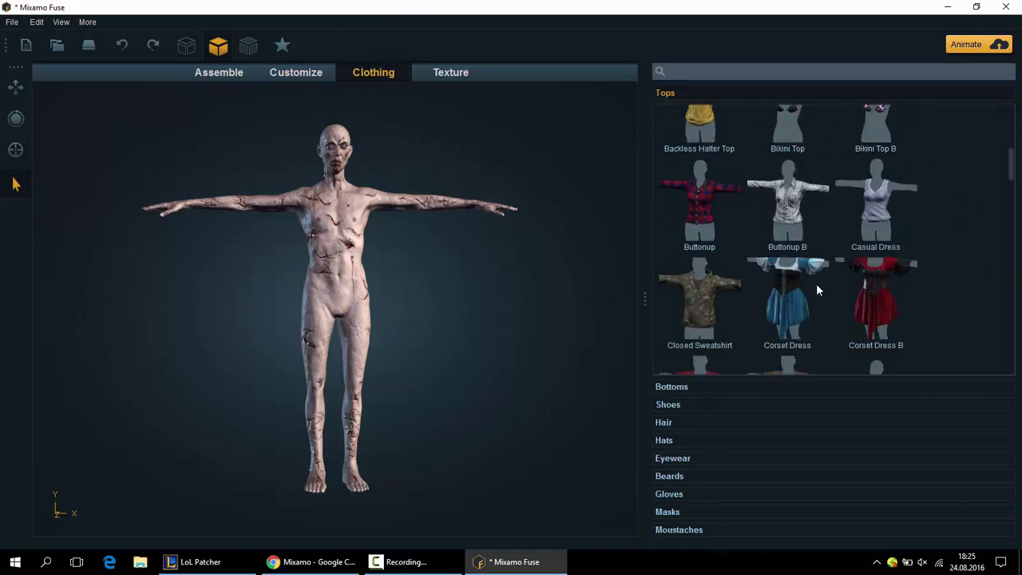
{"action": "left_click", "coordinate": [684, 388]}
{"action": "scroll", "coordinate": [772, 309], "scroll_direction": "down", "scroll_amount": 1}
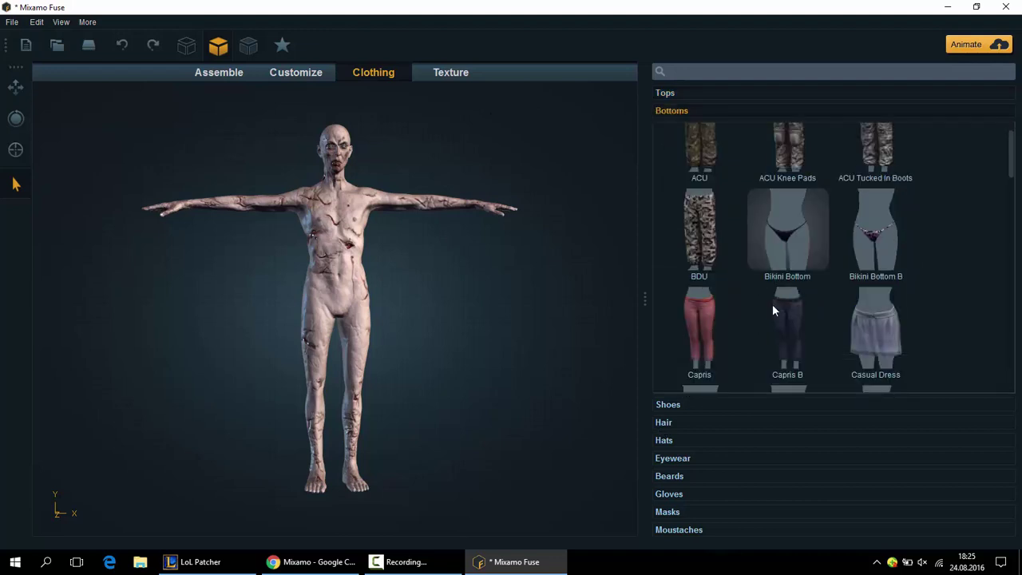
{"action": "scroll", "coordinate": [772, 310], "scroll_direction": "down", "scroll_amount": 3}
{"action": "scroll", "coordinate": [772, 310], "scroll_direction": "down", "scroll_amount": 2}
{"action": "scroll", "coordinate": [772, 310], "scroll_direction": "down", "scroll_amount": 1}
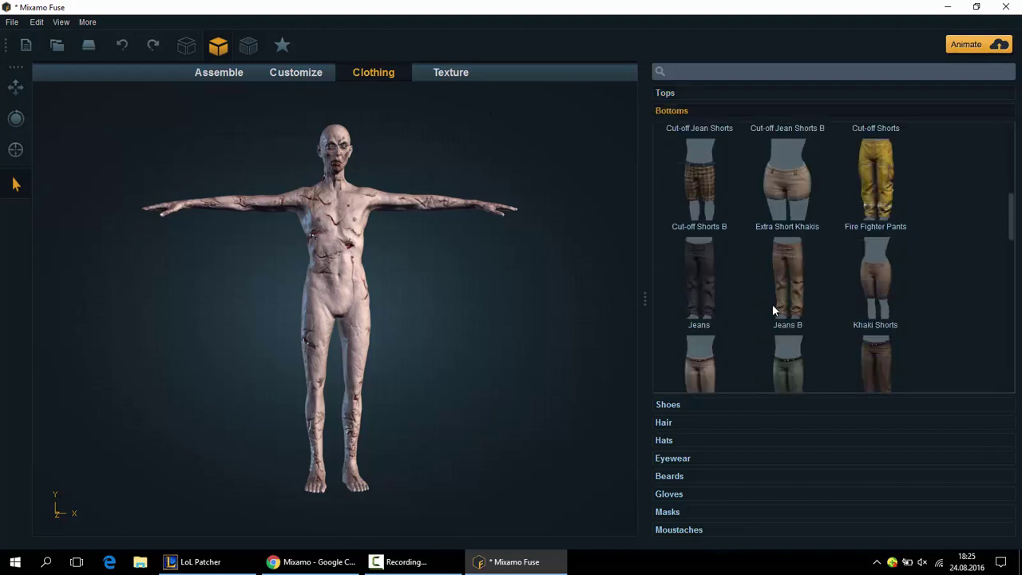
{"action": "scroll", "coordinate": [772, 310], "scroll_direction": "down", "scroll_amount": 2}
{"action": "scroll", "coordinate": [773, 307], "scroll_direction": "down", "scroll_amount": 1}
{"action": "scroll", "coordinate": [775, 307], "scroll_direction": "down", "scroll_amount": 1}
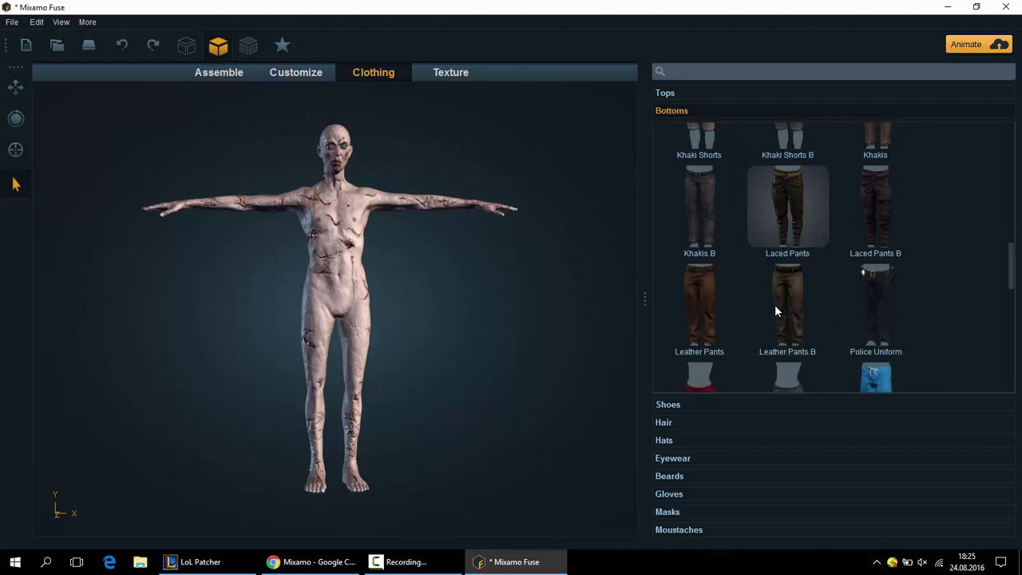
{"action": "scroll", "coordinate": [774, 307], "scroll_direction": "down", "scroll_amount": 1}
{"action": "scroll", "coordinate": [775, 308], "scroll_direction": "down", "scroll_amount": 1}
{"action": "scroll", "coordinate": [775, 308], "scroll_direction": "down", "scroll_amount": 2}
{"action": "scroll", "coordinate": [774, 308], "scroll_direction": "down", "scroll_amount": 1}
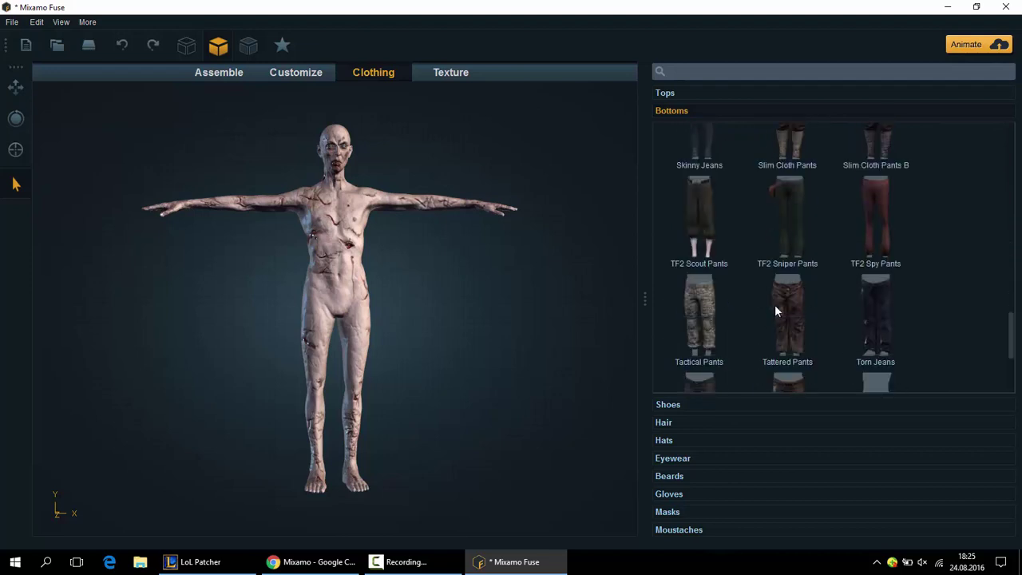
{"action": "scroll", "coordinate": [775, 310], "scroll_direction": "down", "scroll_amount": 2}
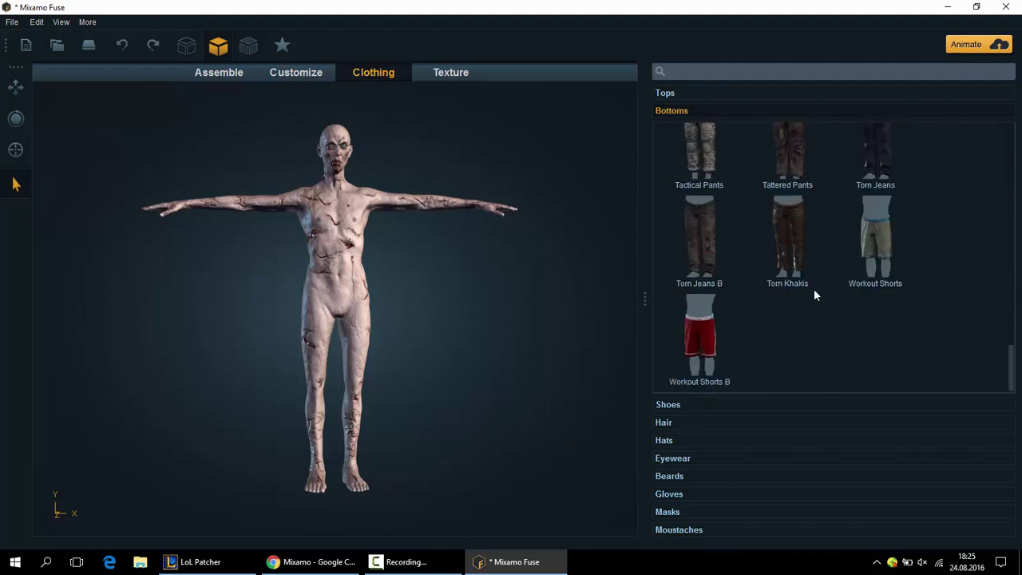
{"action": "scroll", "coordinate": [796, 323], "scroll_direction": "up", "scroll_amount": 1}
{"action": "scroll", "coordinate": [790, 328], "scroll_direction": "up", "scroll_amount": 1}
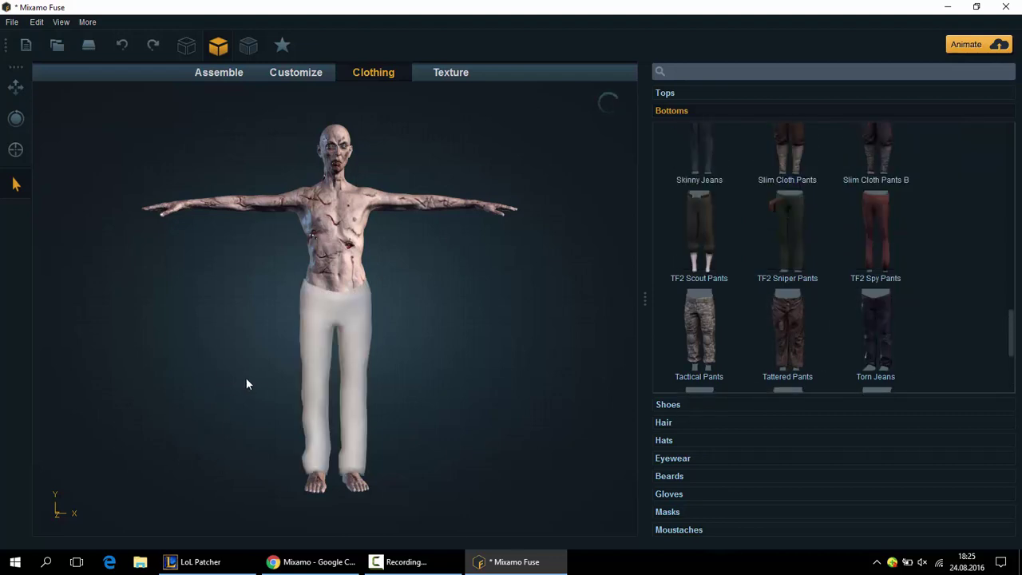
{"action": "mouse_move", "coordinate": [246, 378]}
{"action": "left_mouse_down"}
{"action": "mouse_move", "coordinate": [241, 366]}
{"action": "mouse_move", "coordinate": [145, 396]}
{"action": "mouse_move", "coordinate": [124, 368]}
{"action": "mouse_move", "coordinate": [207, 317]}
{"action": "mouse_move", "coordinate": [345, 353]}
{"action": "mouse_move", "coordinate": [333, 371]}
{"action": "mouse_move", "coordinate": [217, 364]}
{"action": "mouse_move", "coordinate": [118, 322]}
{"action": "mouse_move", "coordinate": [159, 301]}
{"action": "mouse_move", "coordinate": [298, 287]}
{"action": "mouse_move", "coordinate": [322, 261]}
{"action": "mouse_move", "coordinate": [297, 300]}
{"action": "mouse_move", "coordinate": [295, 335]}
{"action": "mouse_move", "coordinate": [239, 361]}
{"action": "mouse_move", "coordinate": [189, 361]}
{"action": "left_mouse_up"}
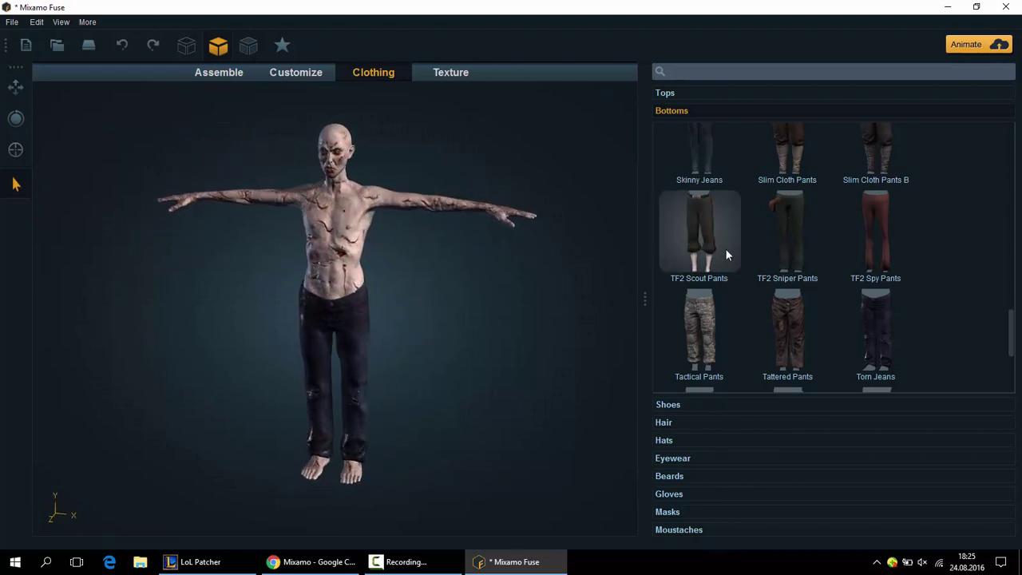
- Expand the Hats, Eyewear, Beards, Gloves and Masks categories to browse them
{"action": "left_click", "coordinate": [684, 440]}
{"action": "left_click", "coordinate": [689, 457]}
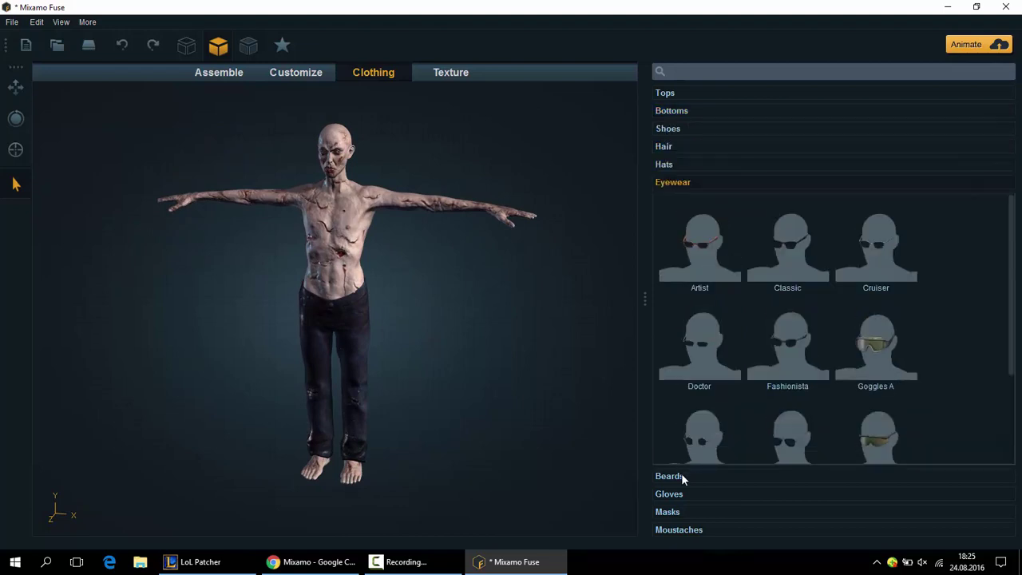
{"action": "left_click", "coordinate": [681, 473]}
{"action": "left_click", "coordinate": [689, 492]}
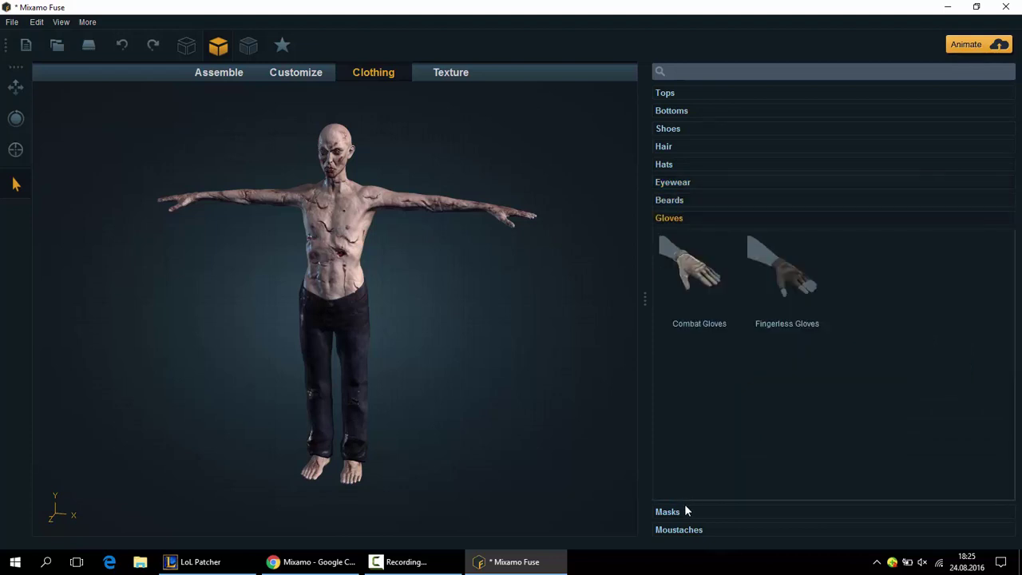
{"action": "left_click", "coordinate": [683, 509]}
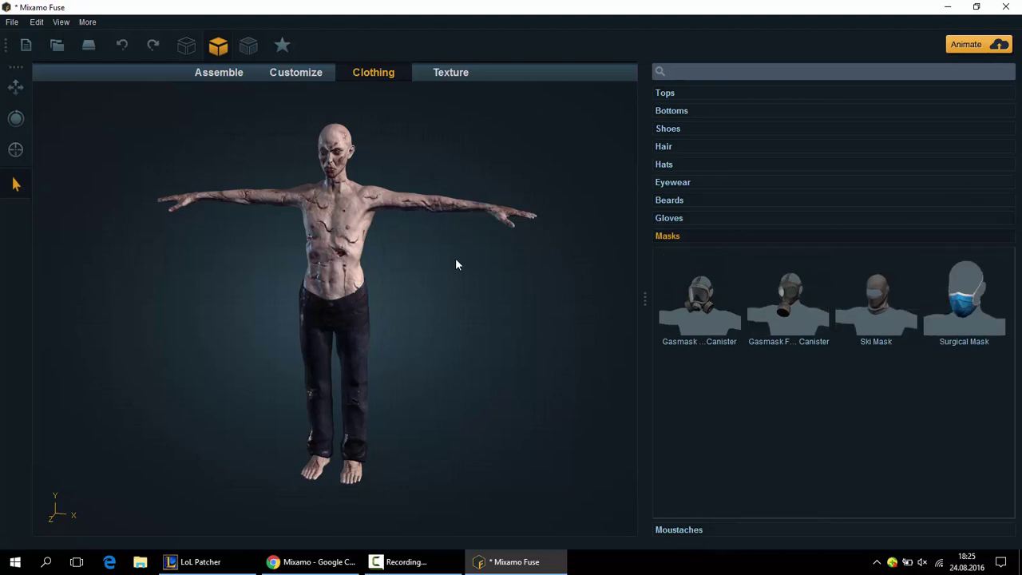
{"action": "left_click_drag", "start_coordinate": [439, 288], "coordinate": [433, 137]}
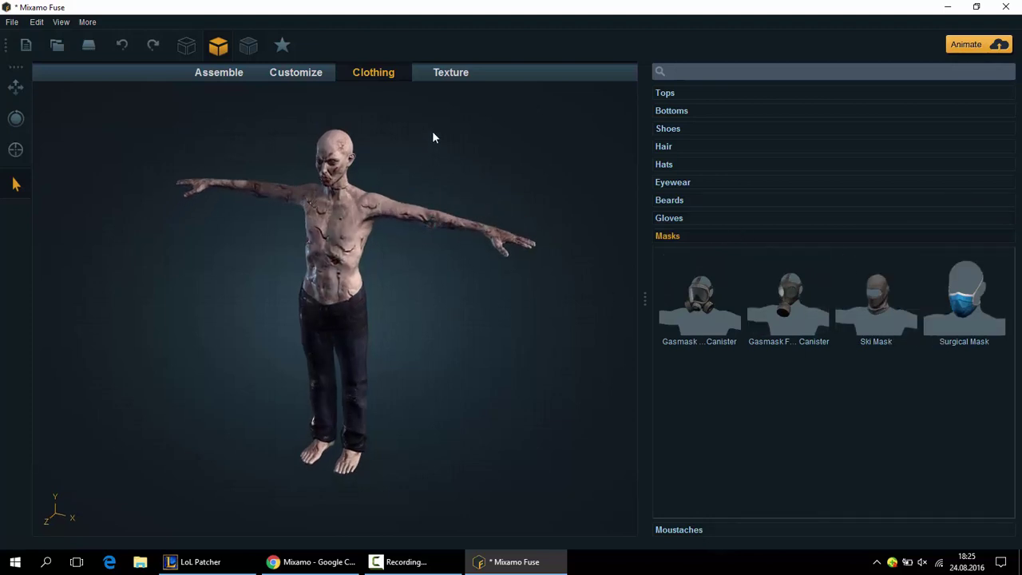
{"action": "left_click", "coordinate": [451, 73]}
{"action": "scroll", "coordinate": [330, 299], "scroll_direction": "up", "scroll_amount": 5}
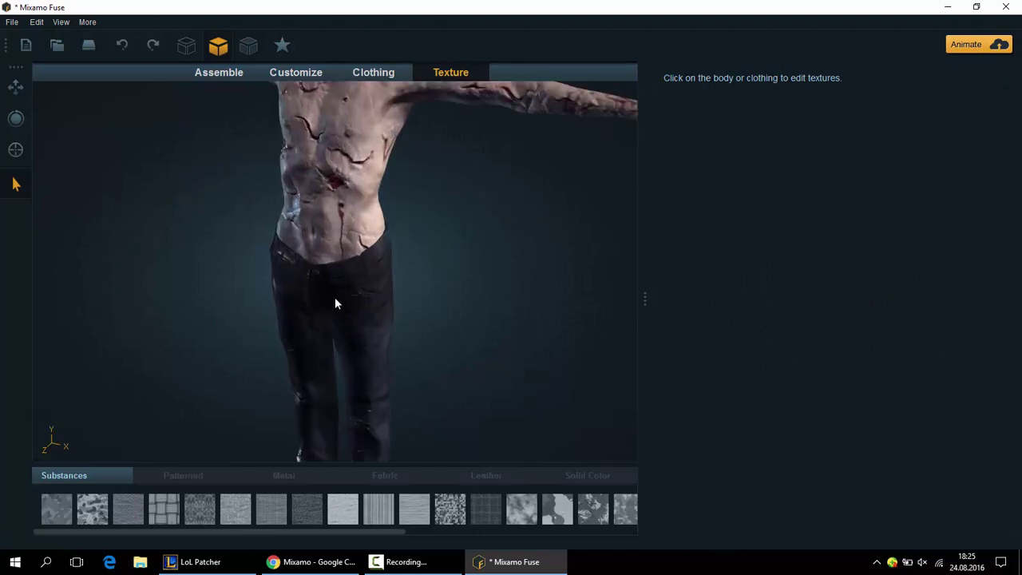
{"action": "left_click", "coordinate": [334, 303]}
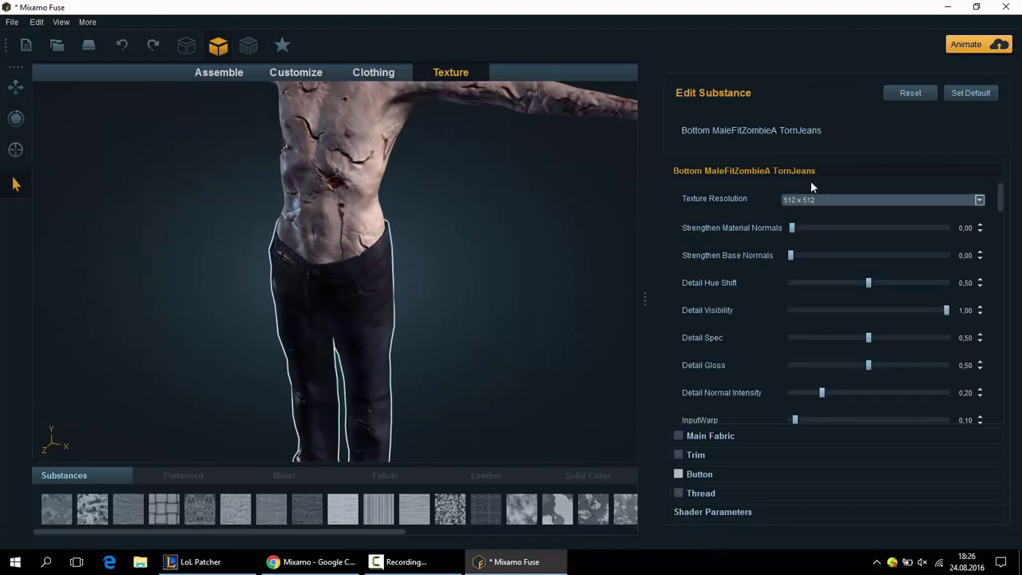
{"action": "scroll", "coordinate": [703, 341], "scroll_direction": "down", "scroll_amount": 5}
{"action": "scroll", "coordinate": [702, 341], "scroll_direction": "down", "scroll_amount": 4}
{"action": "left_click", "coordinate": [716, 435]}
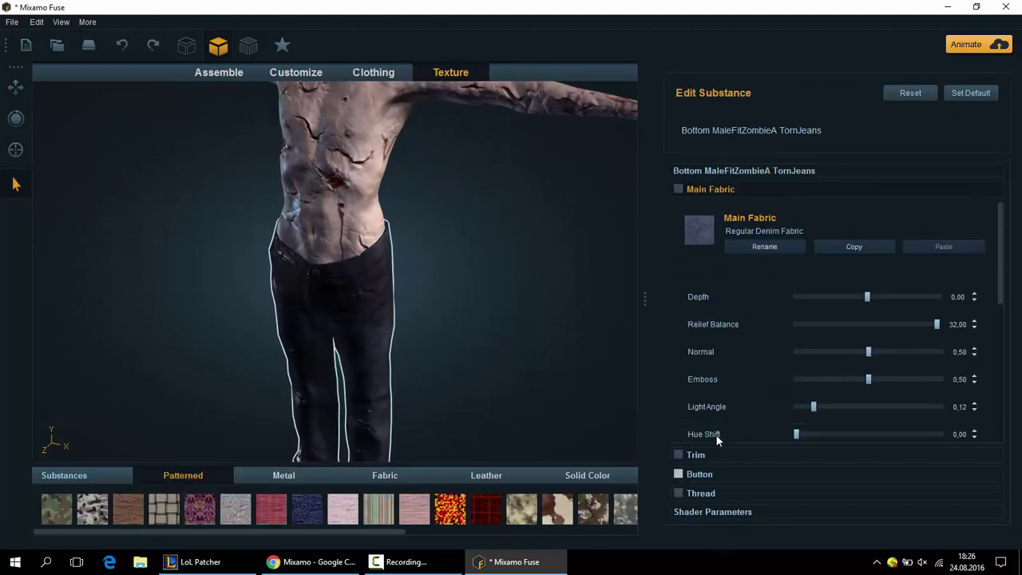
{"action": "left_click_drag", "start_coordinate": [408, 372], "coordinate": [485, 320]}
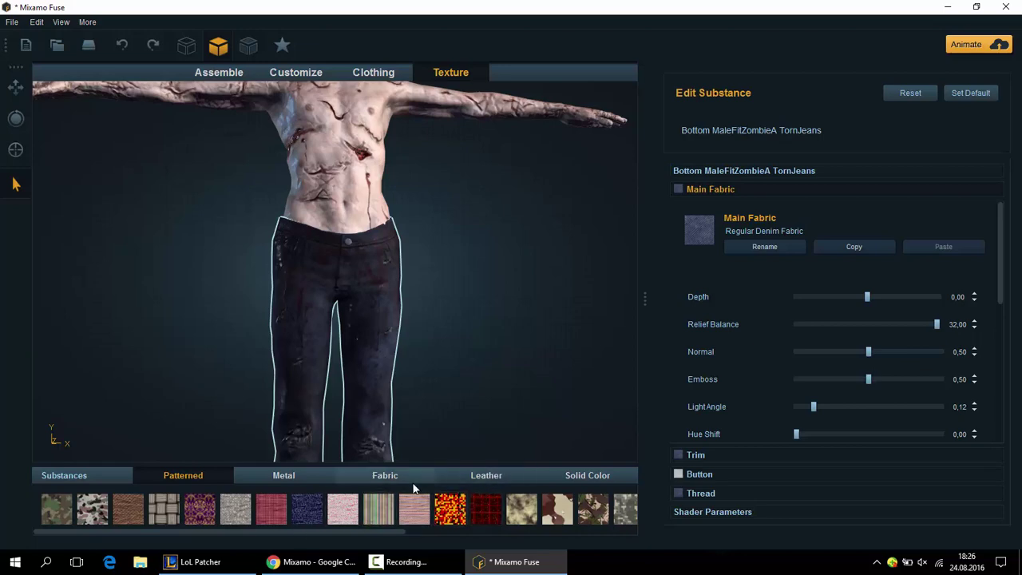
{"action": "left_click", "coordinate": [471, 476]}
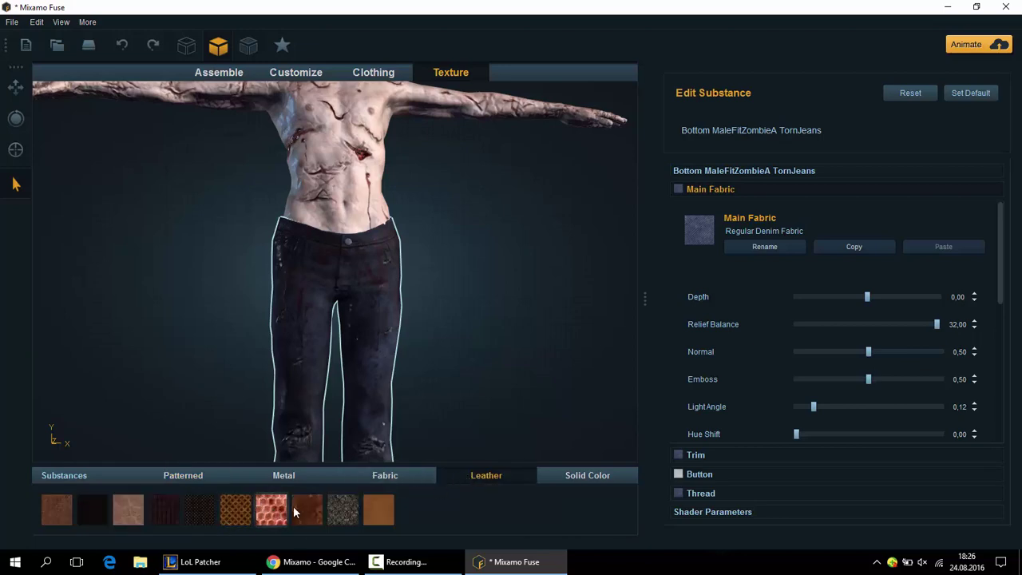
{"action": "left_click", "coordinate": [272, 511]}
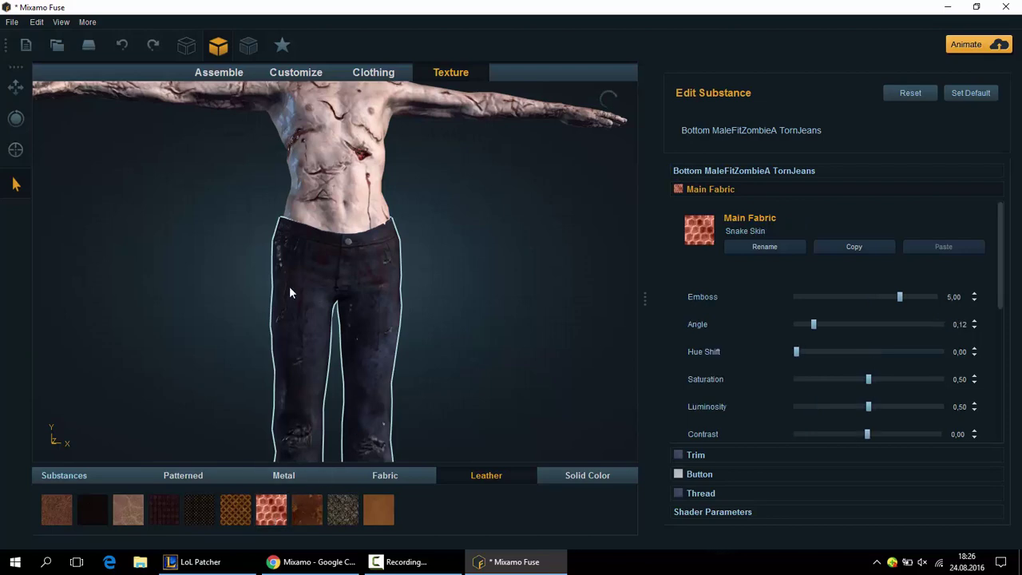
{"action": "mouse_move", "coordinate": [210, 329]}
{"action": "left_mouse_down"}
{"action": "mouse_move", "coordinate": [189, 280]}
{"action": "mouse_move", "coordinate": [253, 335]}
{"action": "mouse_move", "coordinate": [310, 241]}
{"action": "mouse_move", "coordinate": [208, 297]}
{"action": "left_mouse_up"}
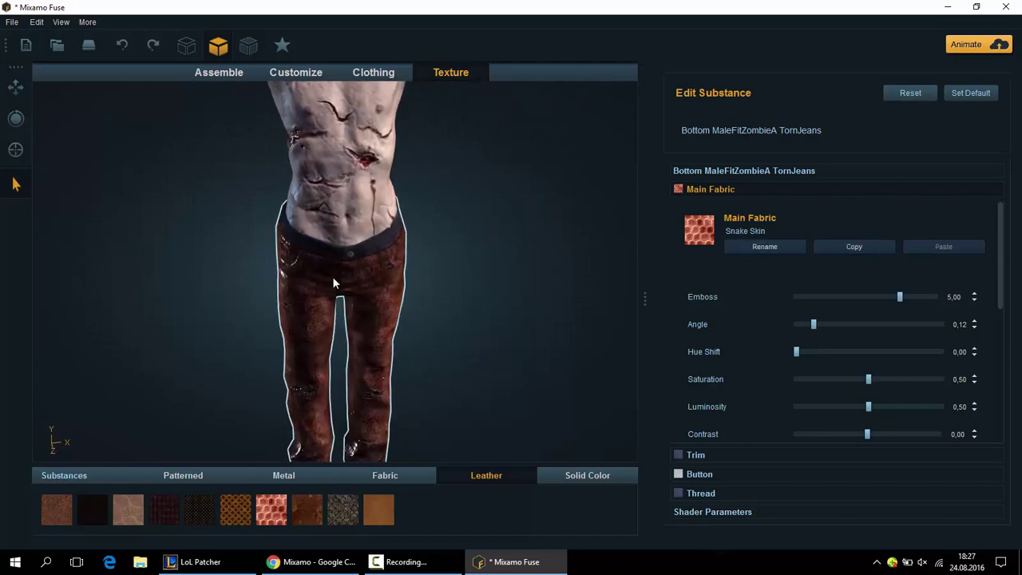
{"action": "left_click_drag", "start_coordinate": [154, 326], "coordinate": [260, 246]}
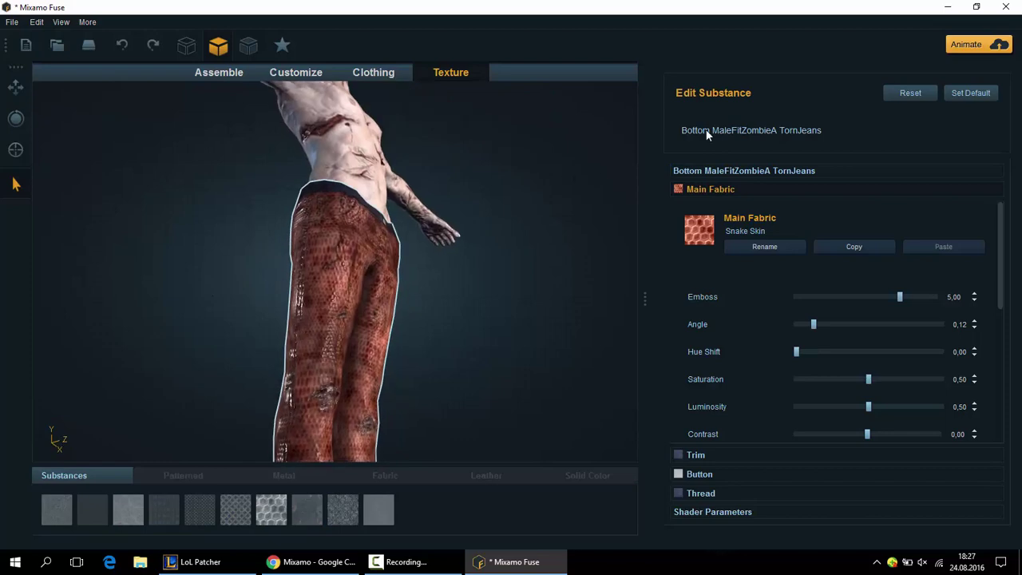
{"action": "left_click", "coordinate": [890, 98]}
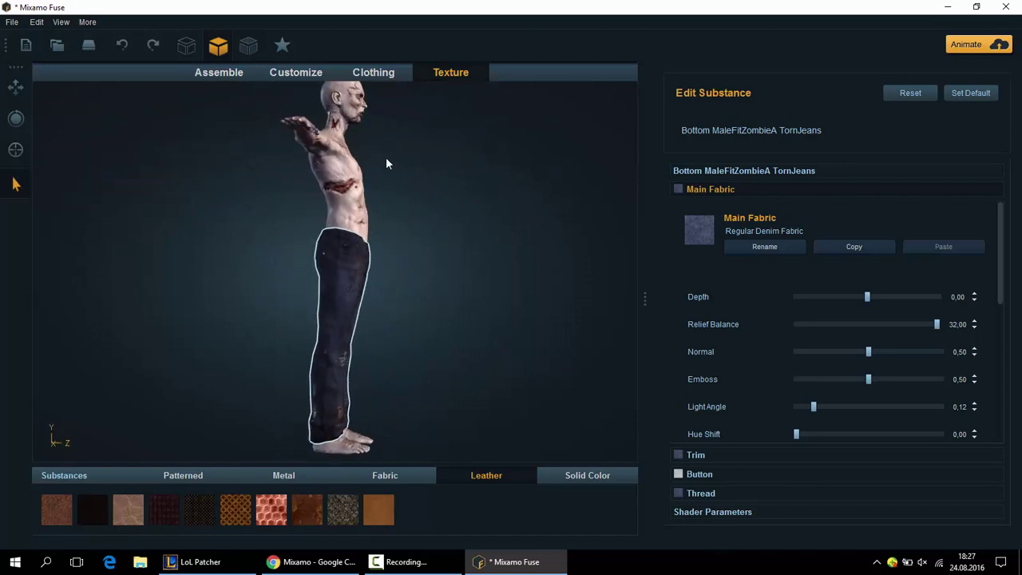
{"action": "mouse_move", "coordinate": [386, 163]}
{"action": "left_mouse_down"}
{"action": "mouse_move", "coordinate": [267, 170]}
{"action": "mouse_move", "coordinate": [344, 179]}
{"action": "left_mouse_up"}
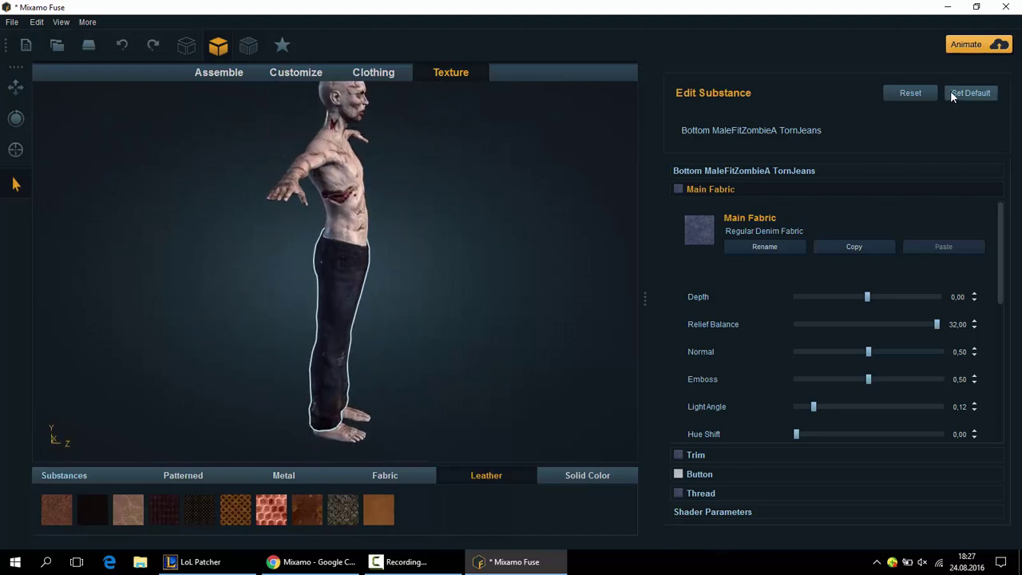
- Send the zombie via Animate, upload it with the account login, then refresh the Auto-Rigger page
{"action": "left_click", "coordinate": [980, 46]}
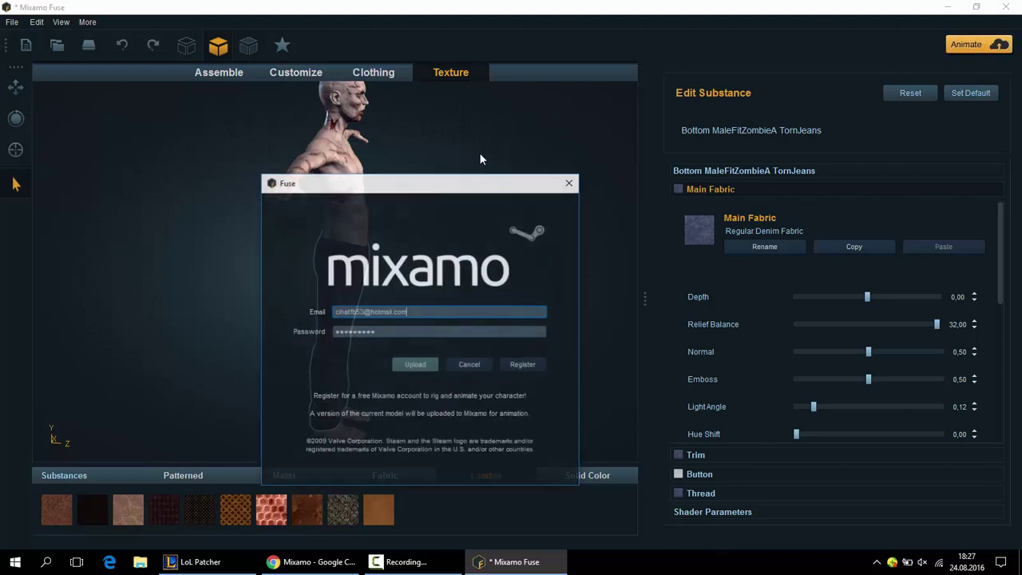
{"action": "left_click", "coordinate": [408, 365]}
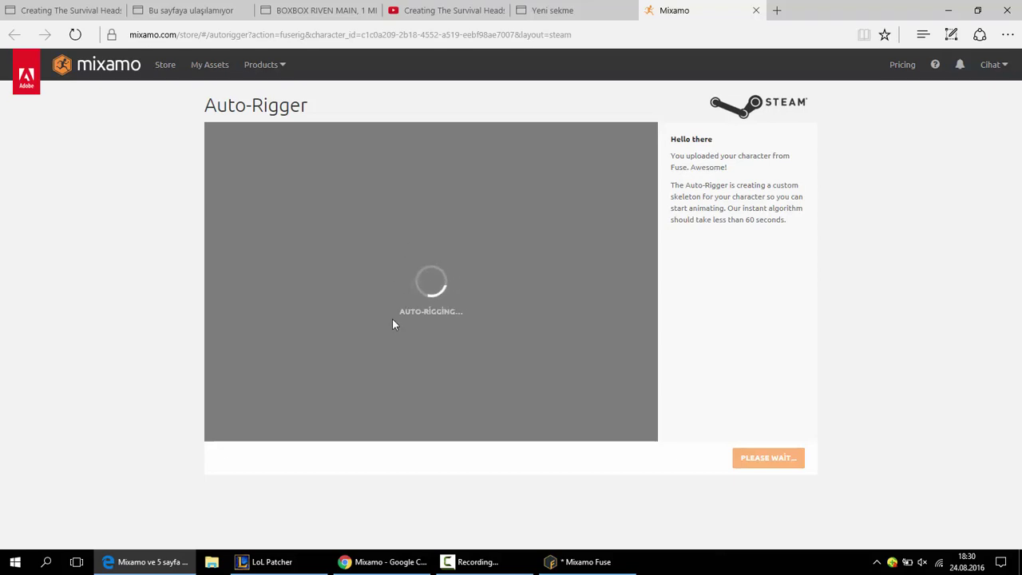
{"action": "left_click", "coordinate": [76, 34]}
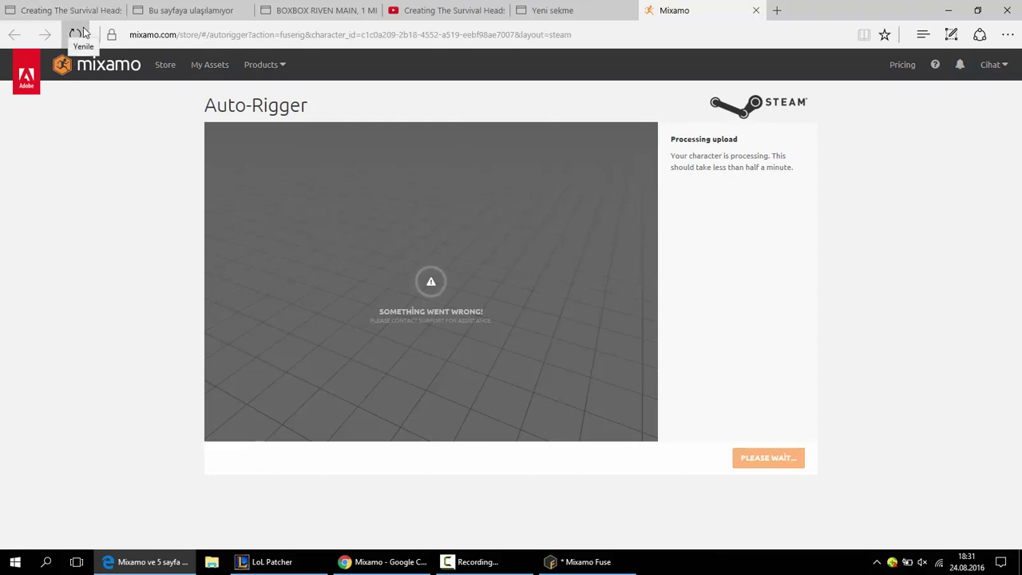
- Pop the Mixamo tab out, return it to Chrome, and orbit the zombie preview
{"action": "mouse_move", "coordinate": [634, 25]}
{"action": "left_mouse_down"}
{"action": "mouse_move", "coordinate": [728, 4]}
{"action": "mouse_move", "coordinate": [714, 13]}
{"action": "left_mouse_up"}
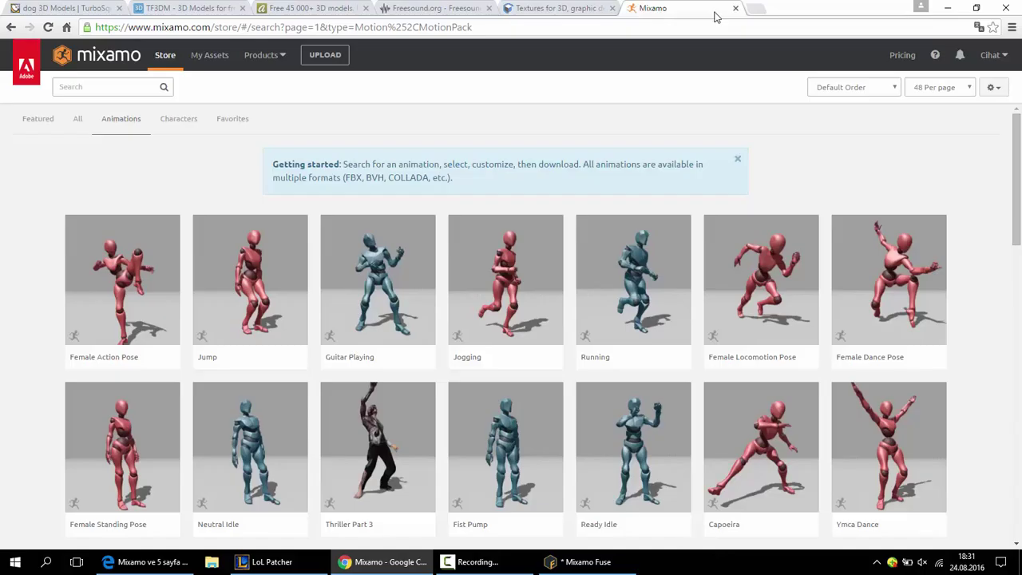
{"action": "key", "text": "ctrl+t"}
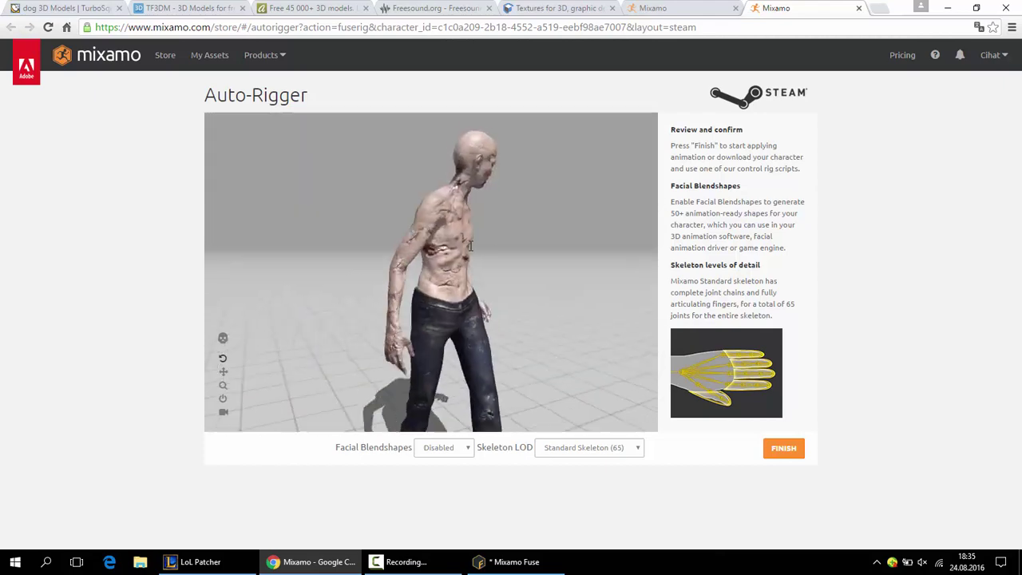
{"action": "mouse_move", "coordinate": [470, 245]}
{"action": "left_mouse_down"}
{"action": "mouse_move", "coordinate": [403, 294]}
{"action": "mouse_move", "coordinate": [445, 285]}
{"action": "mouse_move", "coordinate": [399, 247]}
{"action": "left_mouse_up"}
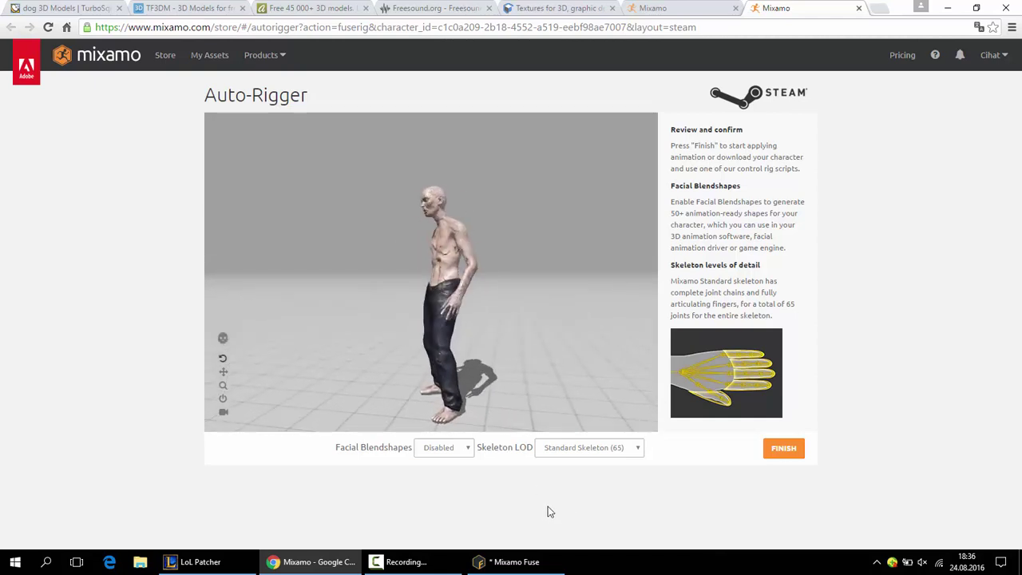
- Set Skeleton LOD to 3 Chain Fingers (49) and keep Facial Blendshapes Disabled
{"action": "left_click", "coordinate": [589, 450]}
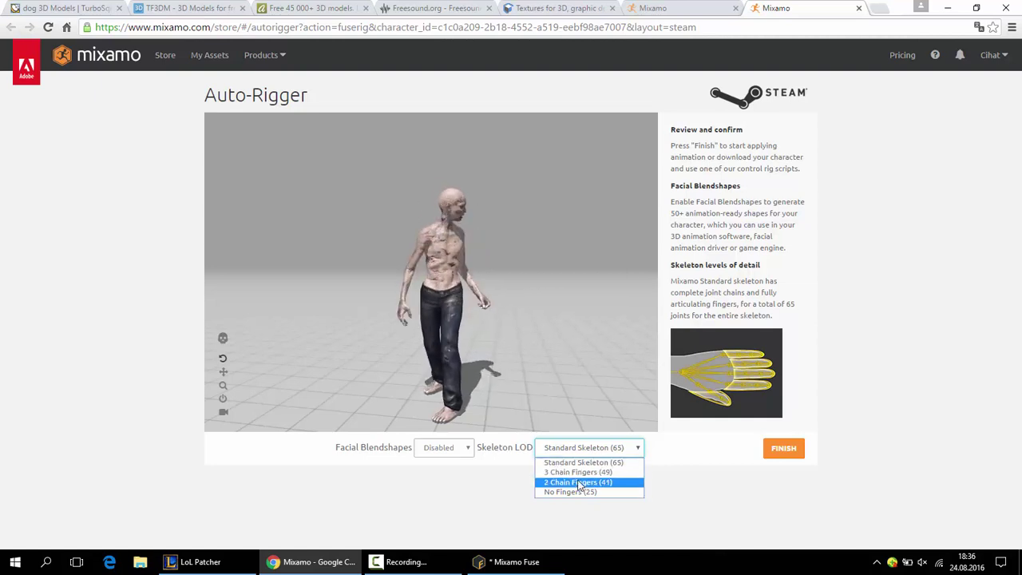
{"action": "key", "text": "Up"}
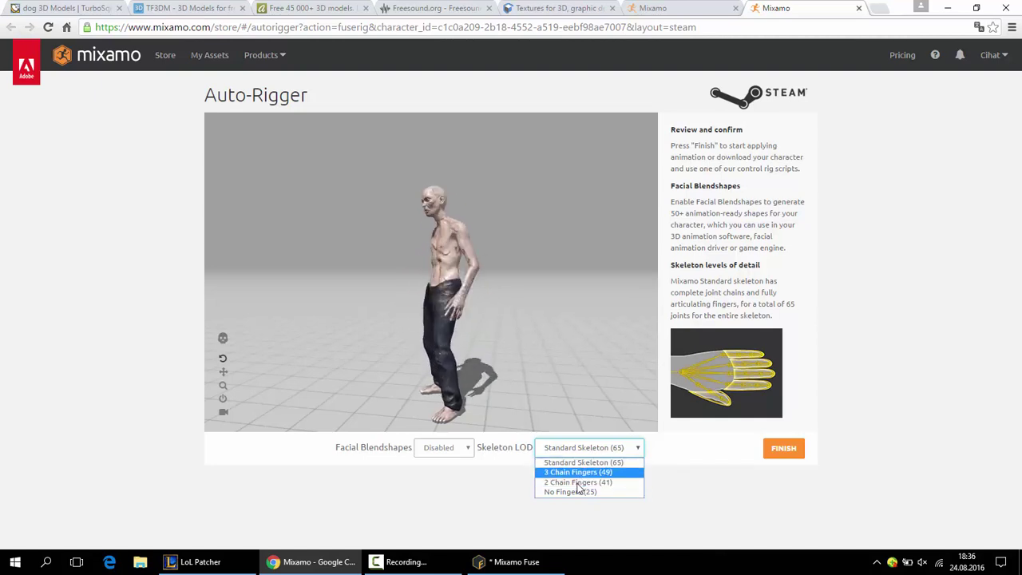
{"action": "left_click", "coordinate": [577, 482]}
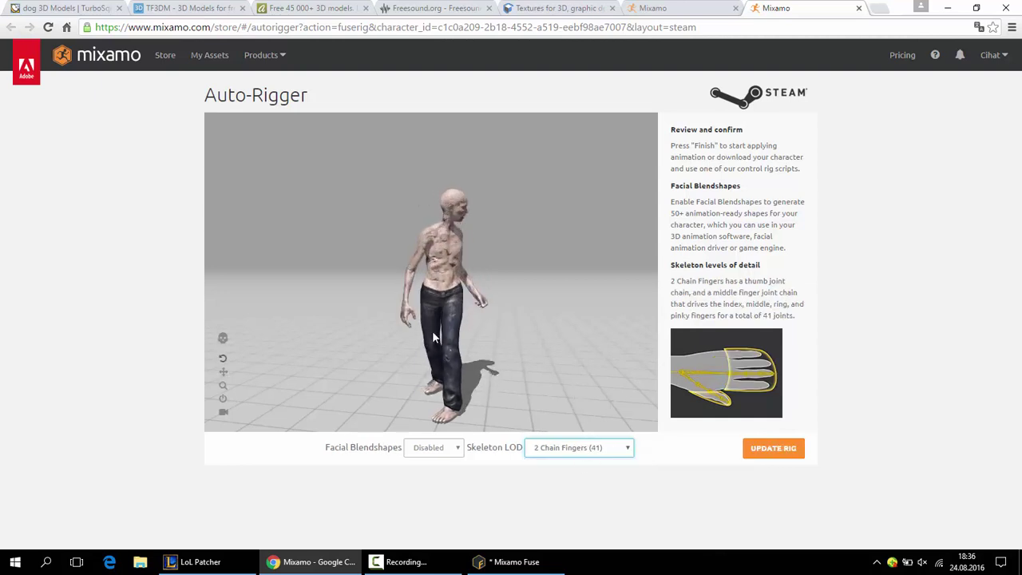
{"action": "left_click_drag", "start_coordinate": [299, 267], "coordinate": [322, 276]}
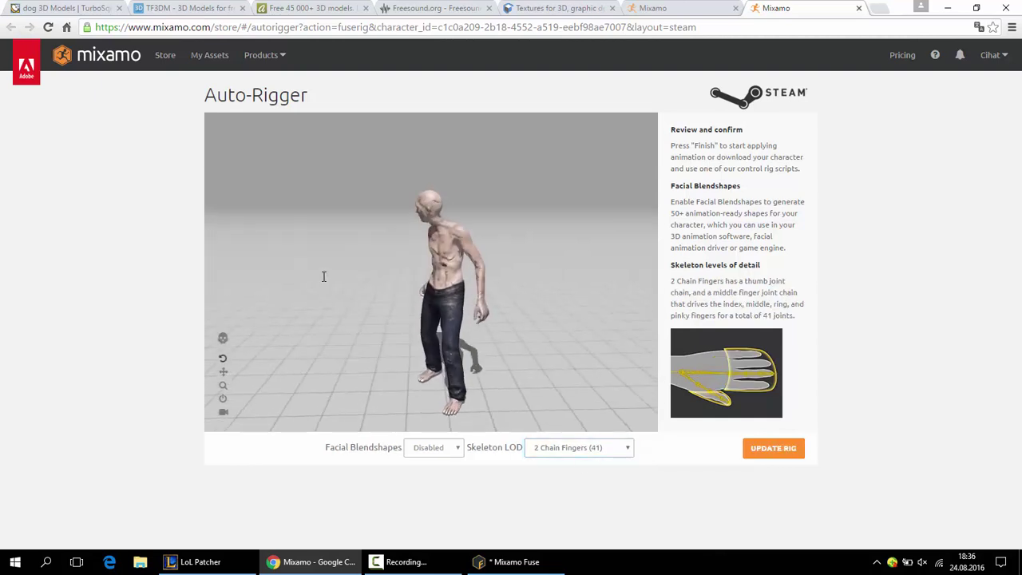
{"action": "left_click", "coordinate": [577, 449]}
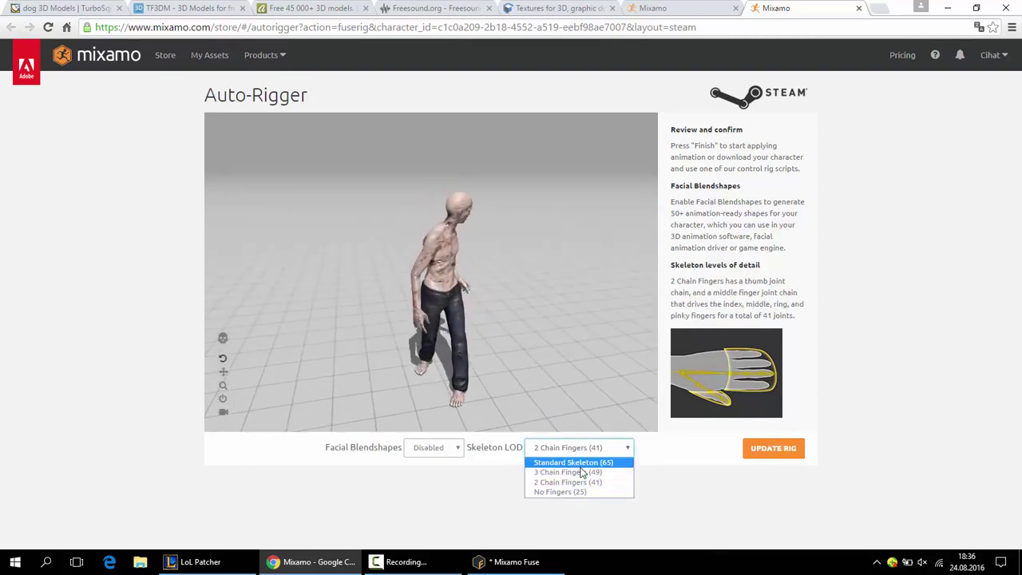
{"action": "key", "text": "Return"}
{"action": "key", "text": "alt+Down"}
{"action": "key", "text": "Return"}
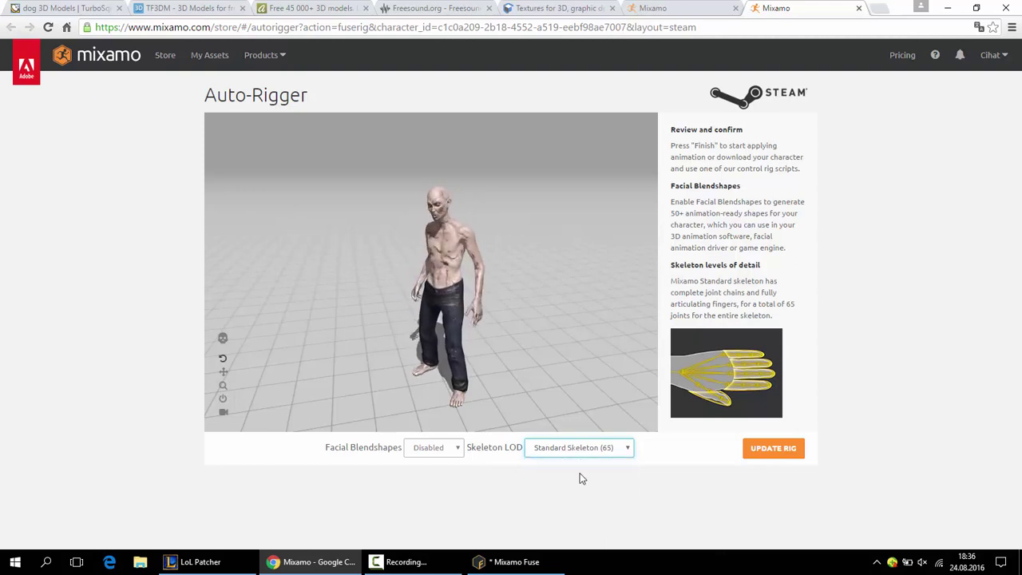
{"action": "key", "text": "Down"}
{"action": "left_click", "coordinate": [436, 449]}
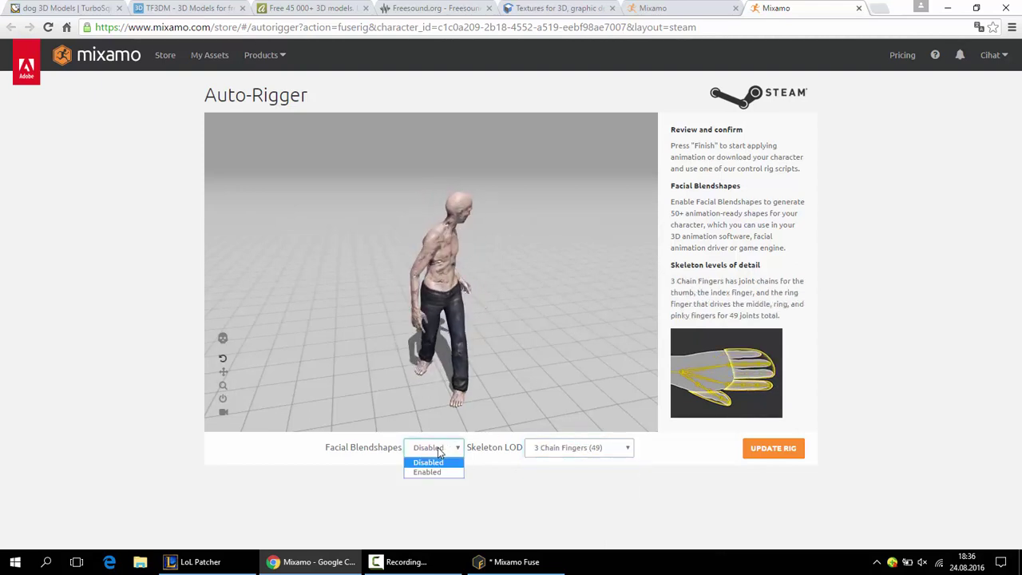
{"action": "left_click", "coordinate": [428, 463]}
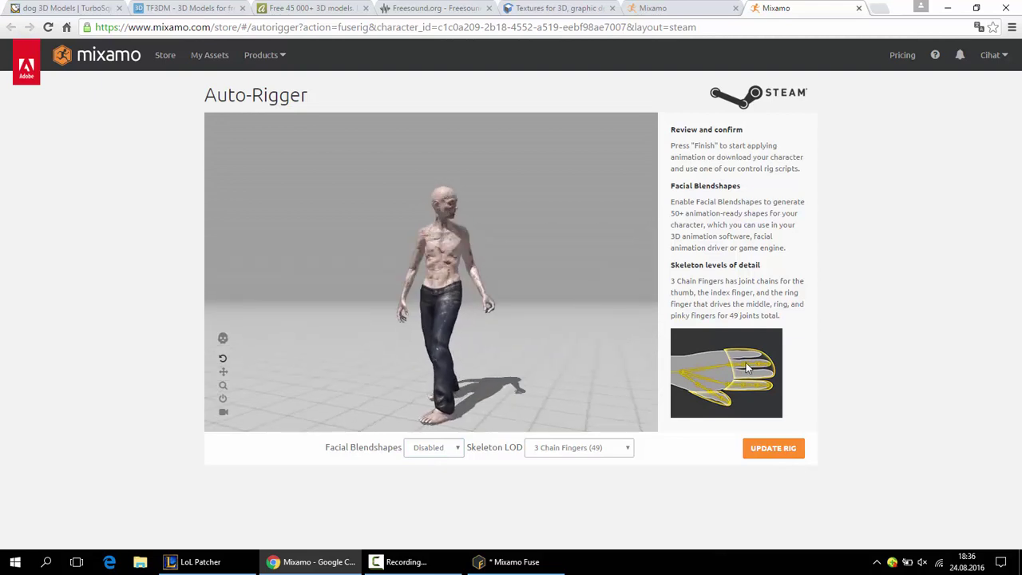
- Update the zombie's rig with the chosen skeleton, reload the stalled page, and close the Auto-Rigger
{"action": "left_click", "coordinate": [765, 449]}
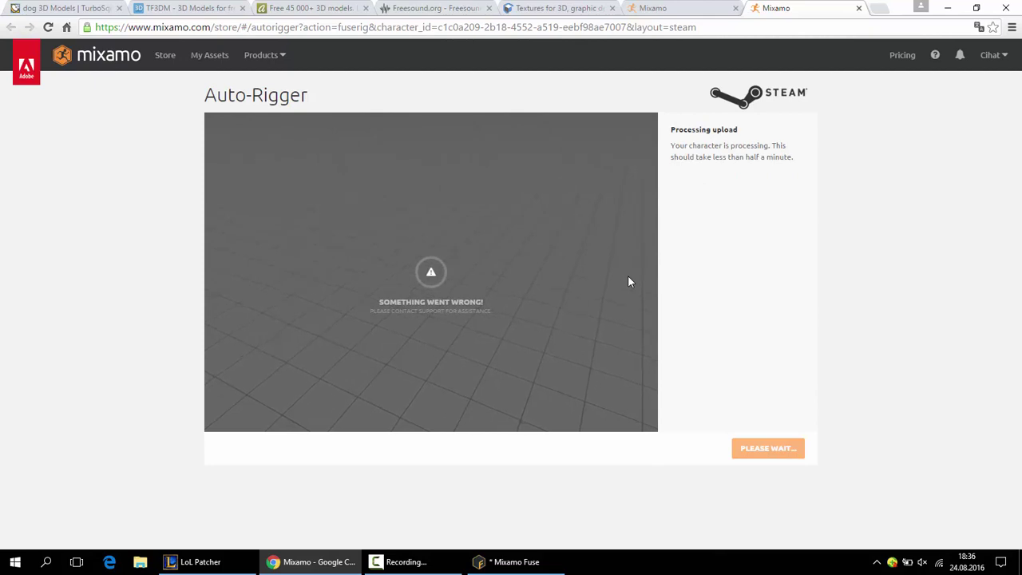
{"action": "left_click", "coordinate": [49, 27]}
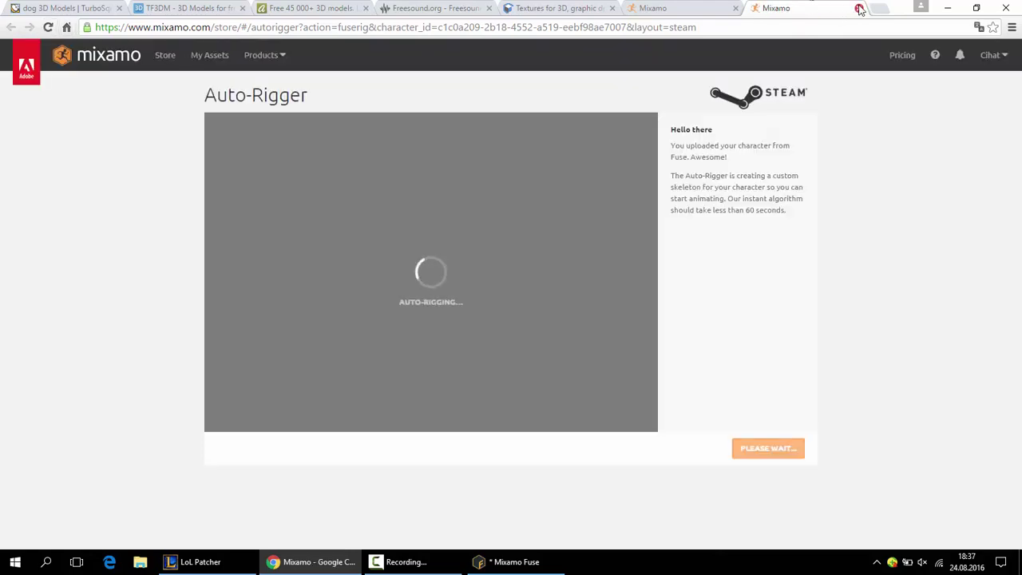
{"action": "left_click", "coordinate": [857, 9]}
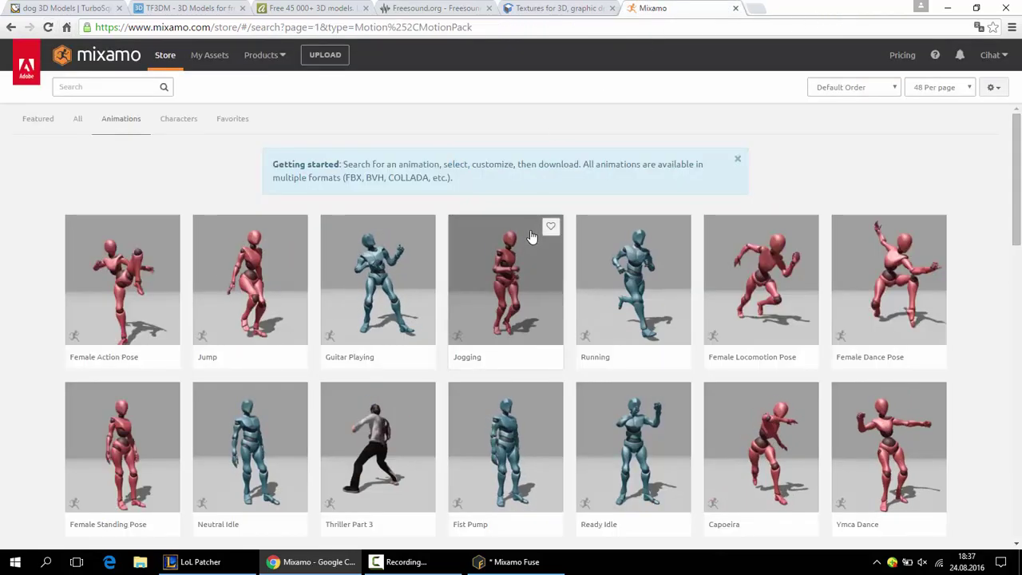
- Search the animation store for 'walk' and open the Walking animation from the results
{"action": "scroll", "coordinate": [532, 236], "scroll_direction": "down", "scroll_amount": 3}
{"action": "scroll", "coordinate": [471, 245], "scroll_direction": "up", "scroll_amount": 3}
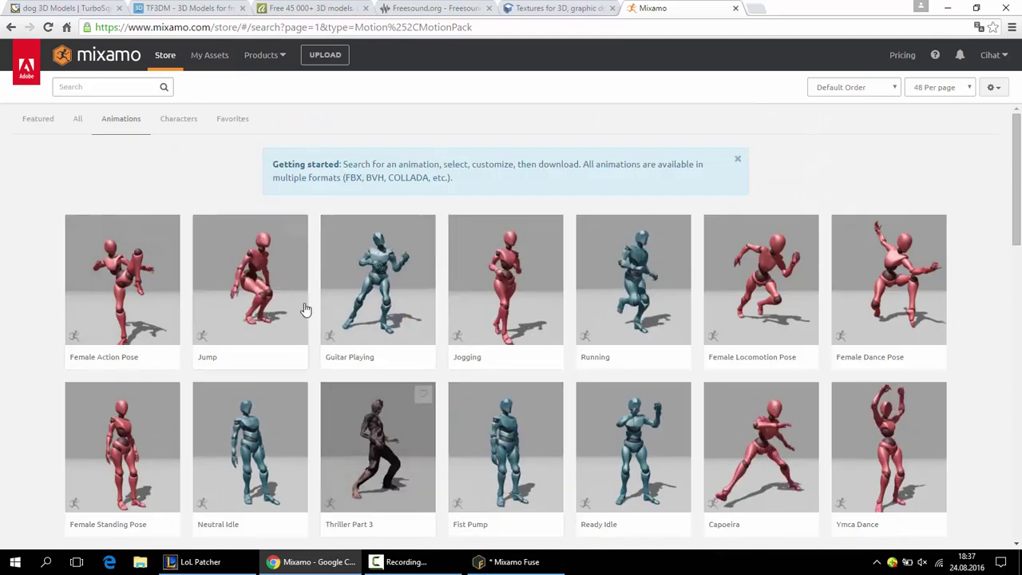
{"action": "left_click", "coordinate": [107, 82]}
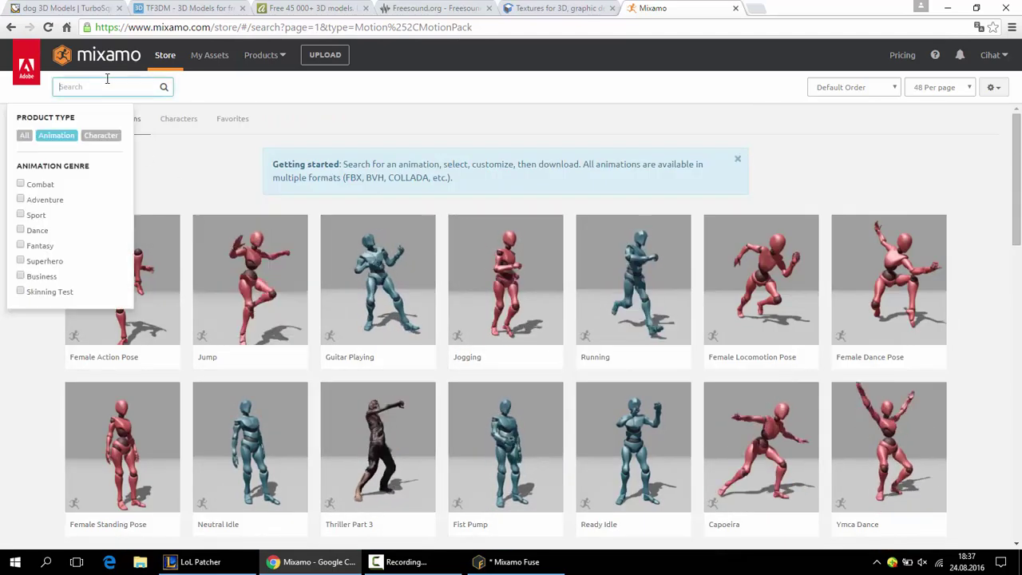
{"action": "type", "text": "walk"}
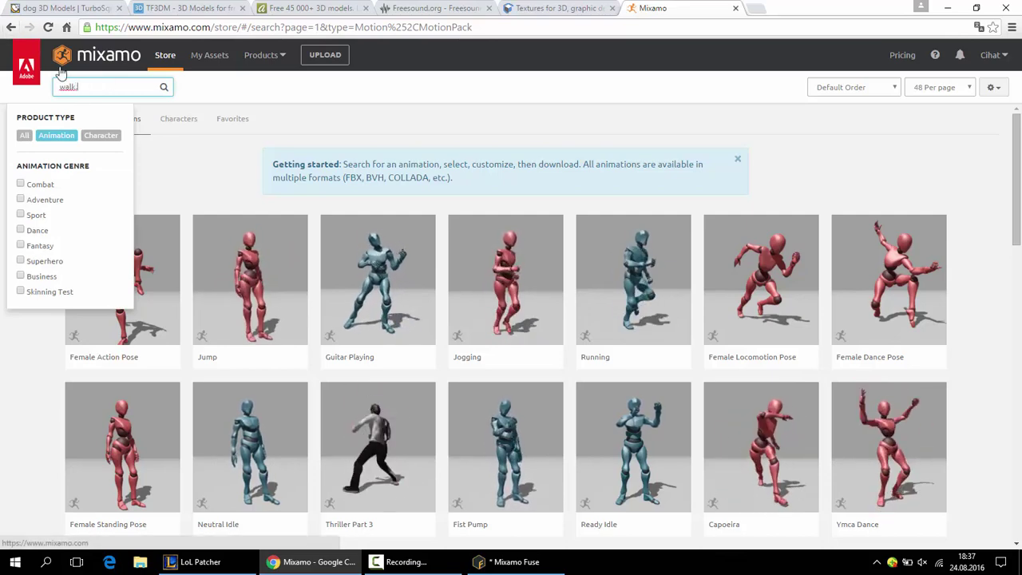
{"action": "key", "text": "Return"}
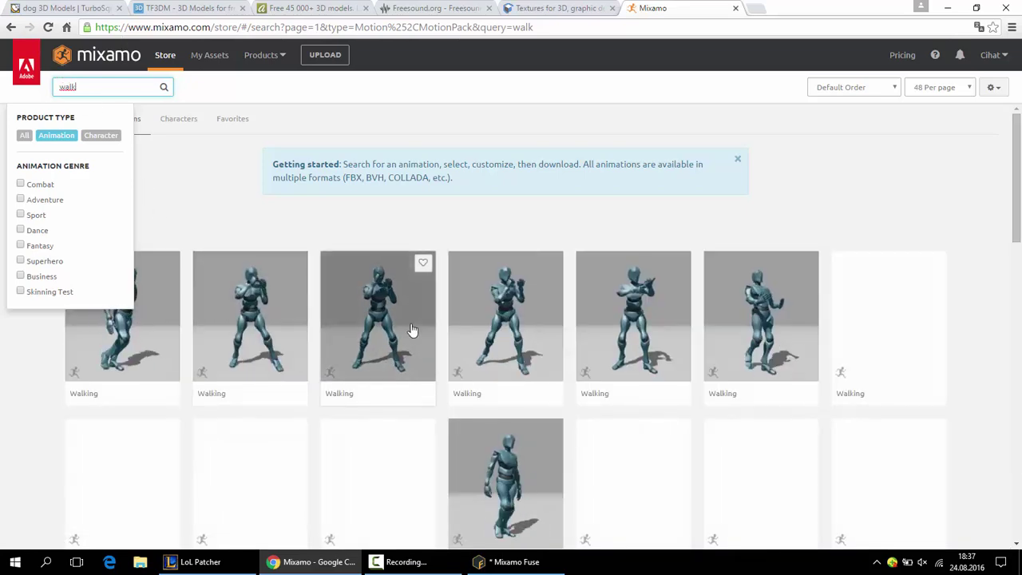
{"action": "scroll", "coordinate": [267, 355], "scroll_direction": "down", "scroll_amount": 1}
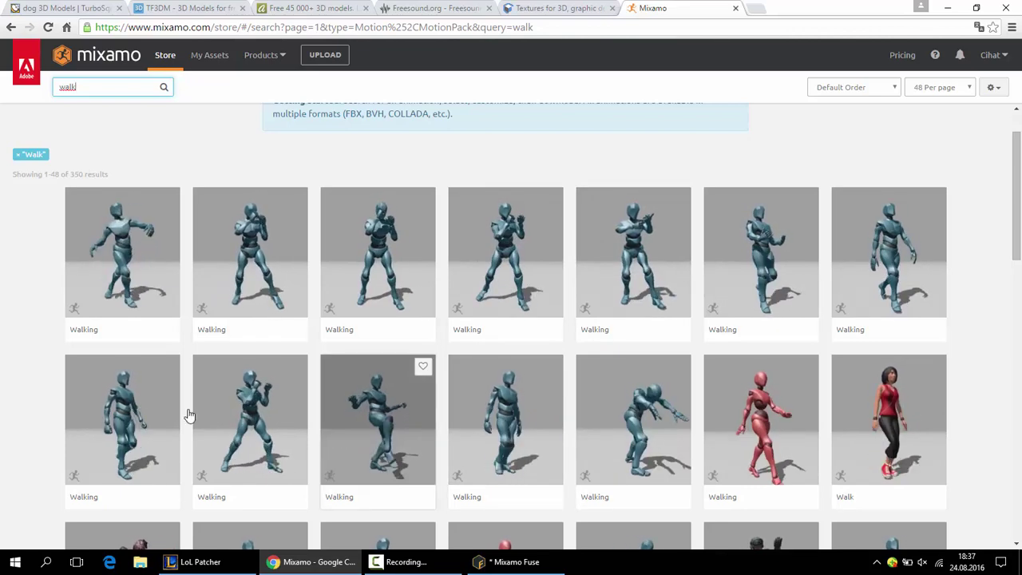
{"action": "left_click", "coordinate": [125, 422]}
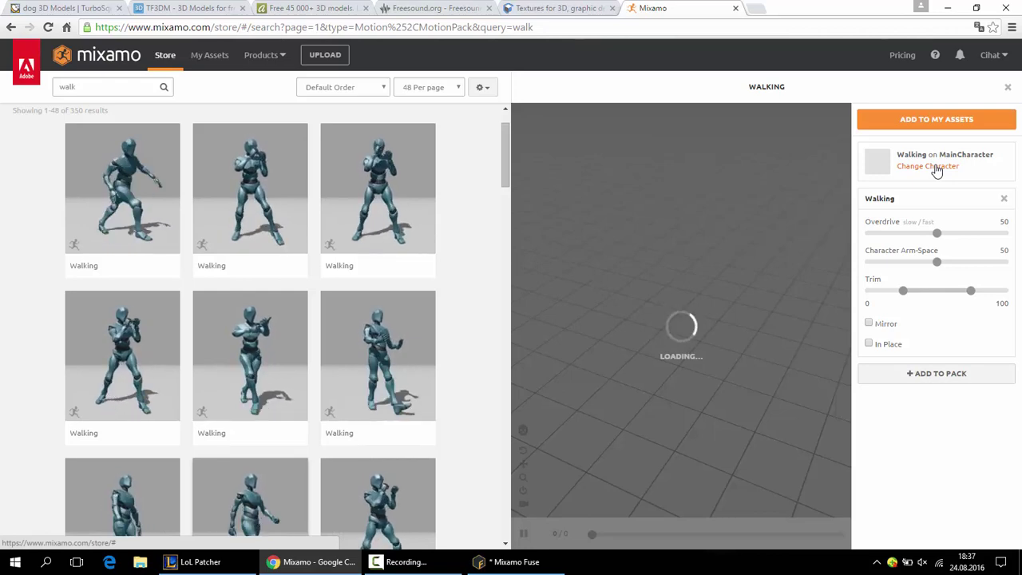
- Keep MainCharacter as the preview character and set the Walking Overdrive to 49
{"action": "left_click", "coordinate": [936, 168]}
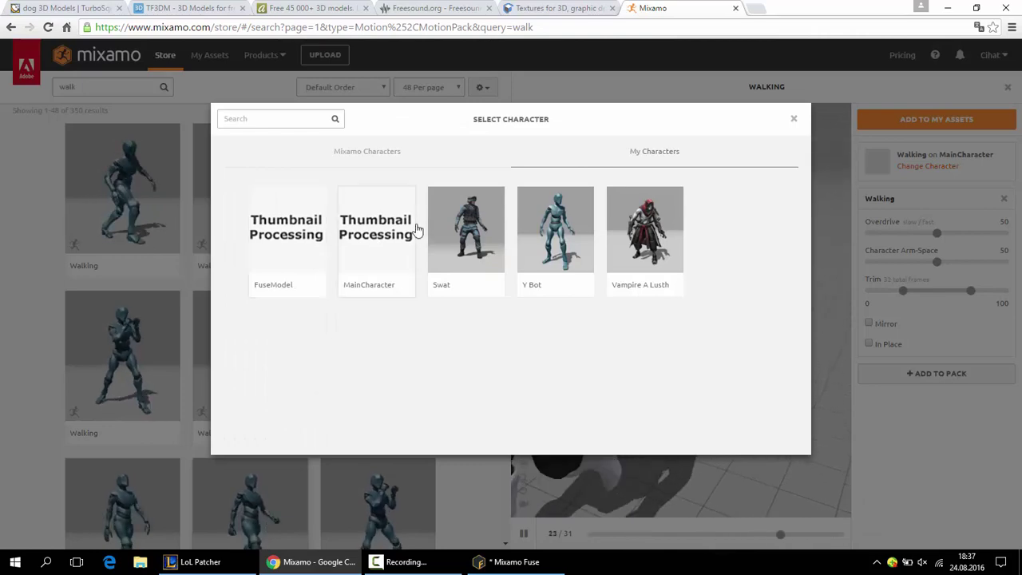
{"action": "left_click", "coordinate": [797, 118]}
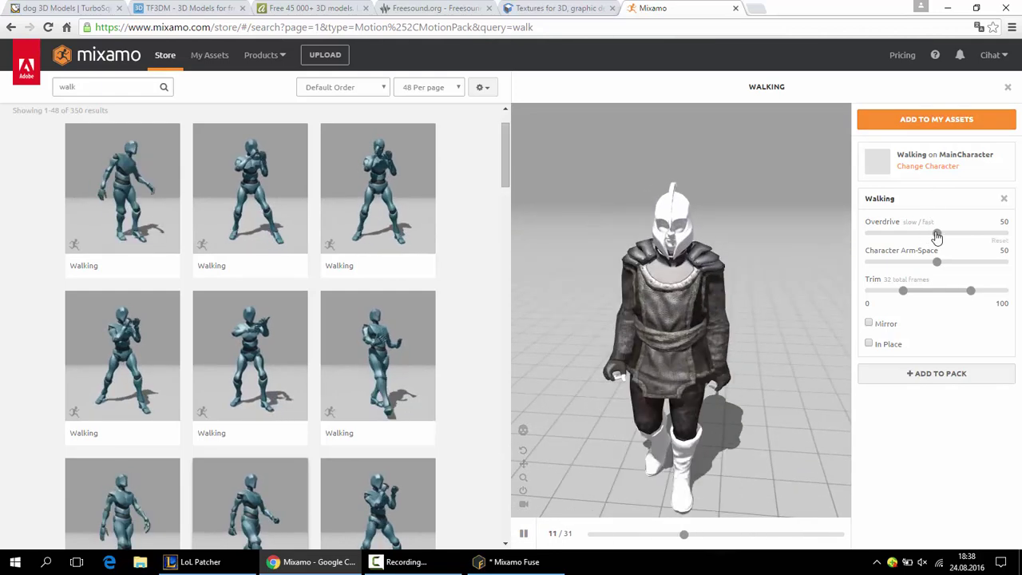
{"action": "left_click_drag", "start_coordinate": [937, 234], "coordinate": [837, 241]}
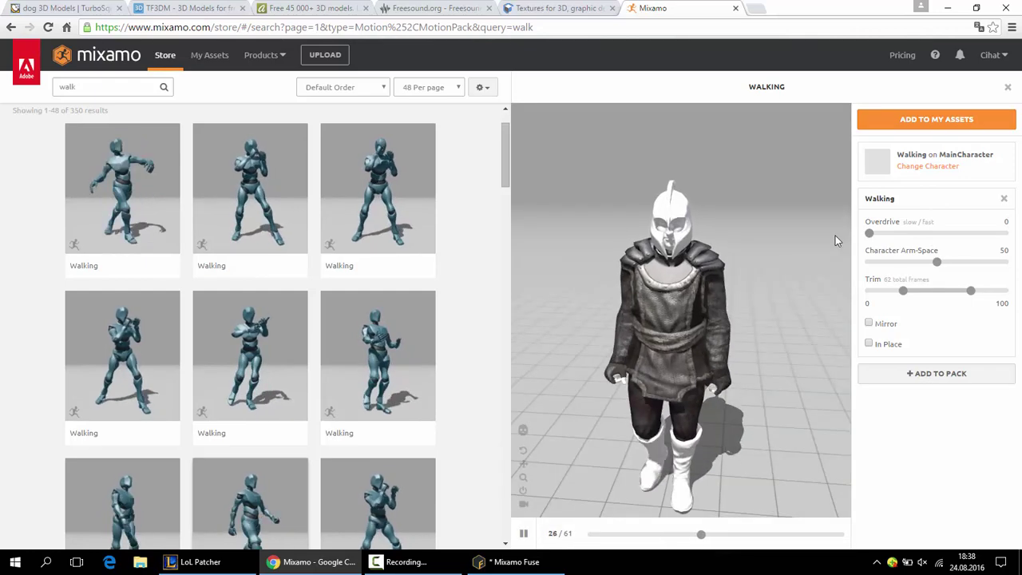
{"action": "left_click_drag", "start_coordinate": [869, 233], "coordinate": [1004, 233]}
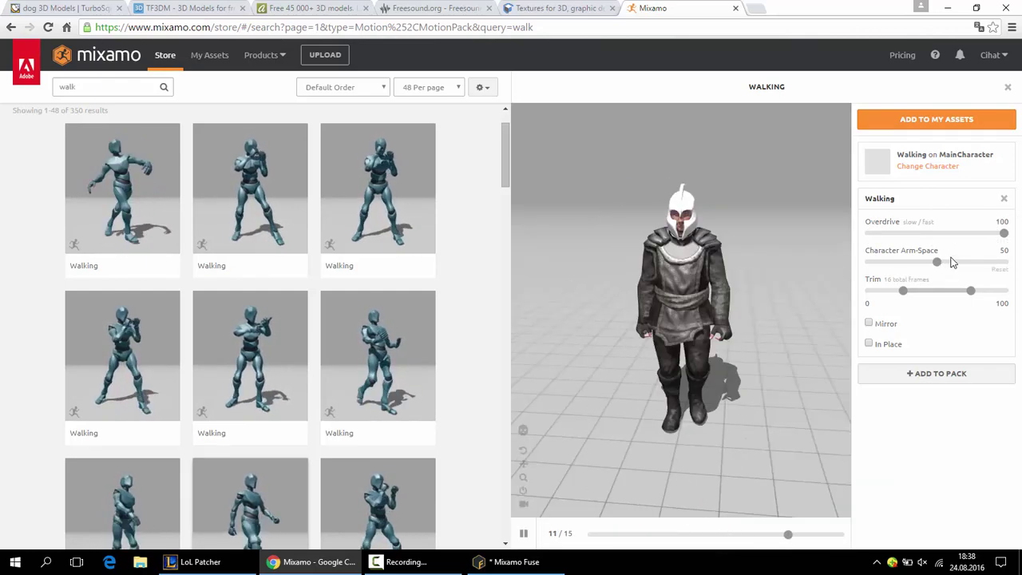
{"action": "left_click", "coordinate": [955, 232]}
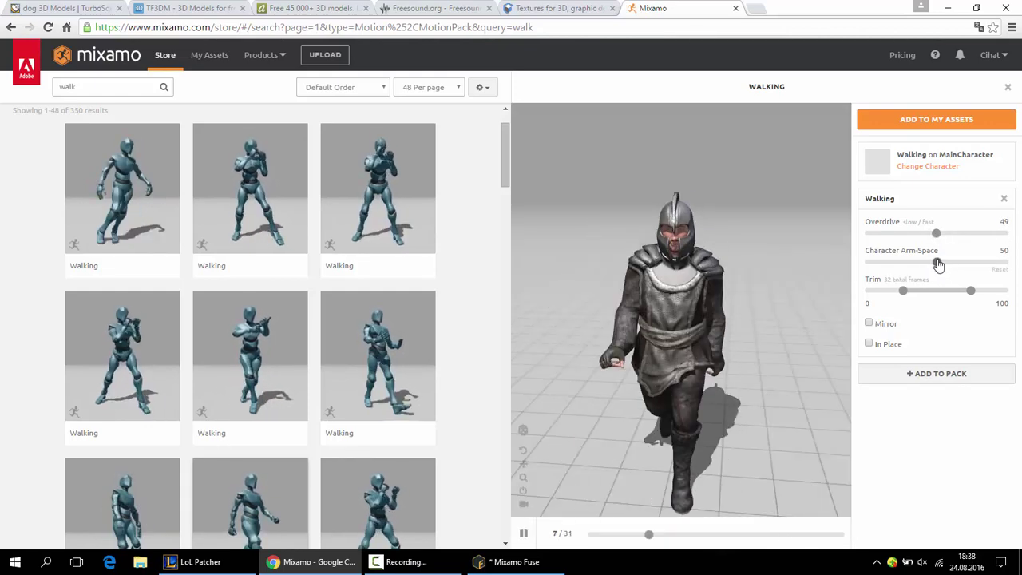
- Set Character Arm-Space to 51, enable In Place, and orbit to check the walk
{"action": "left_click_drag", "start_coordinate": [934, 264], "coordinate": [969, 263]}
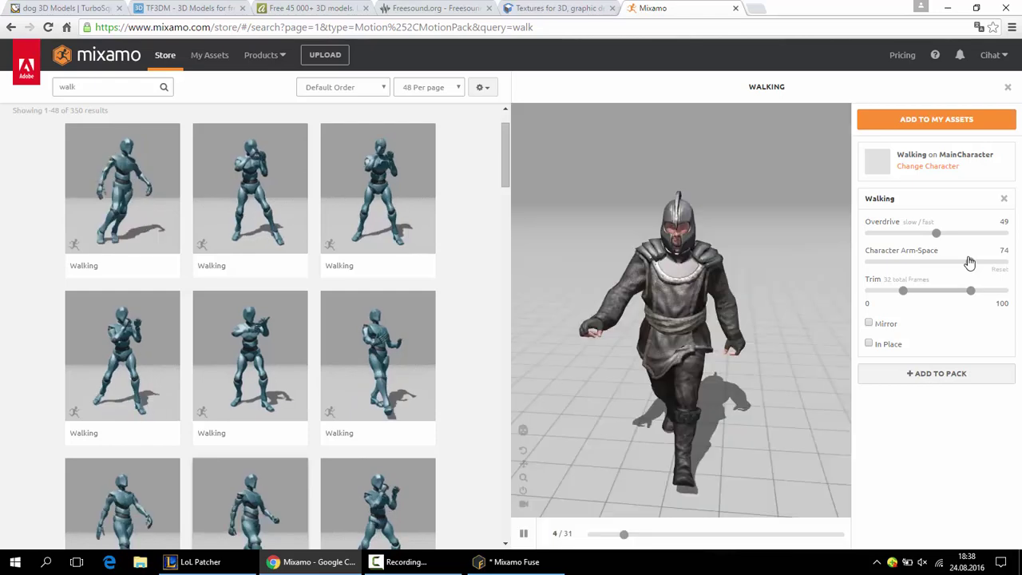
{"action": "left_click_drag", "start_coordinate": [969, 263], "coordinate": [932, 264]}
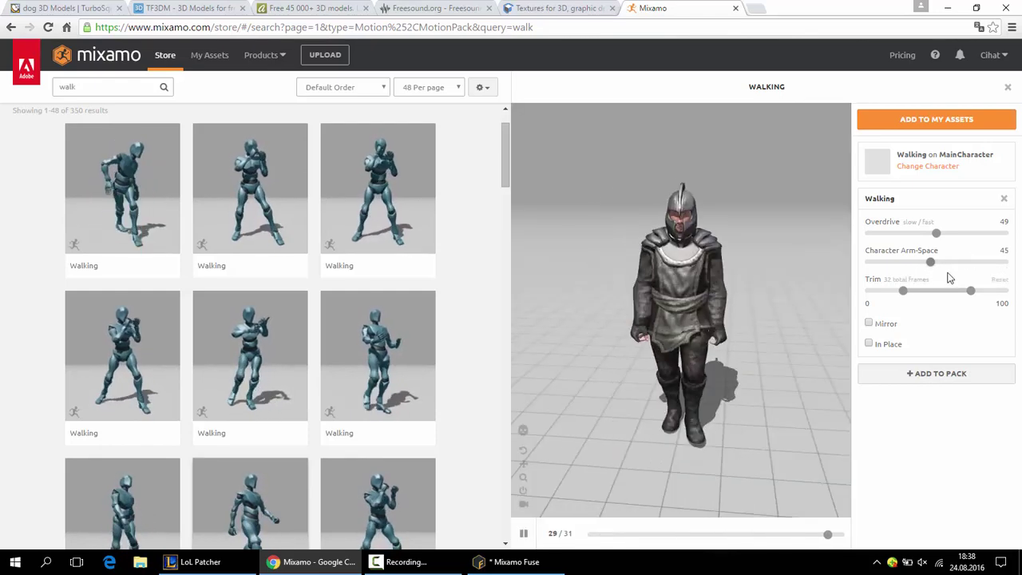
{"action": "left_click", "coordinate": [938, 264]}
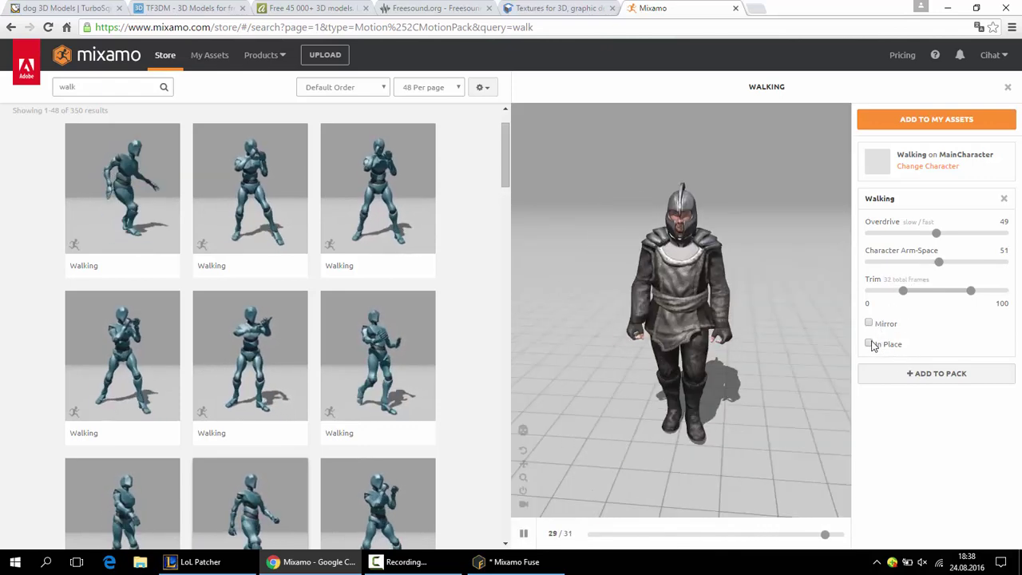
{"action": "left_click", "coordinate": [869, 345]}
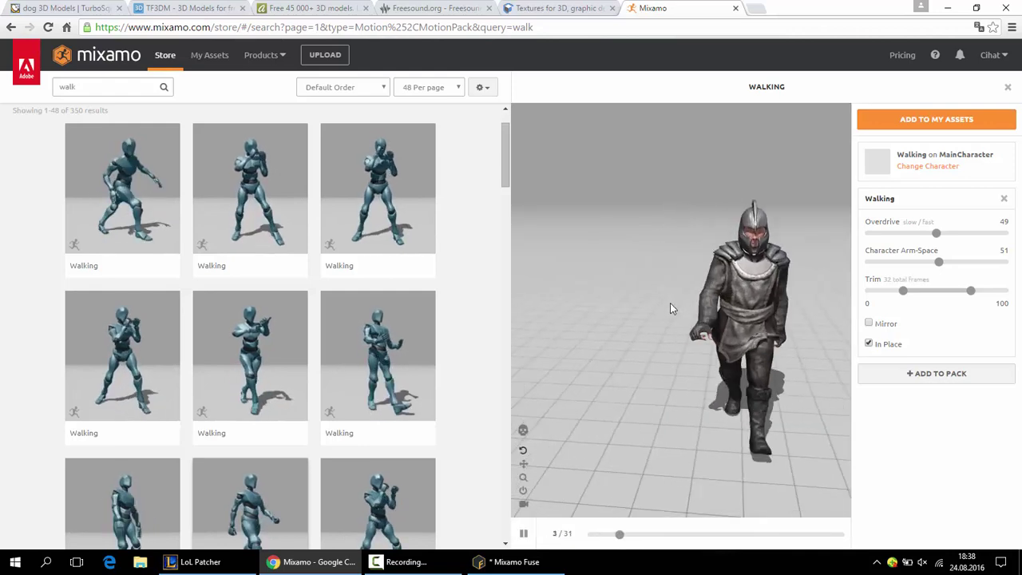
{"action": "mouse_move", "coordinate": [621, 311]}
{"action": "left_mouse_down"}
{"action": "mouse_move", "coordinate": [593, 248]}
{"action": "mouse_move", "coordinate": [636, 287]}
{"action": "mouse_move", "coordinate": [767, 303]}
{"action": "left_mouse_up"}
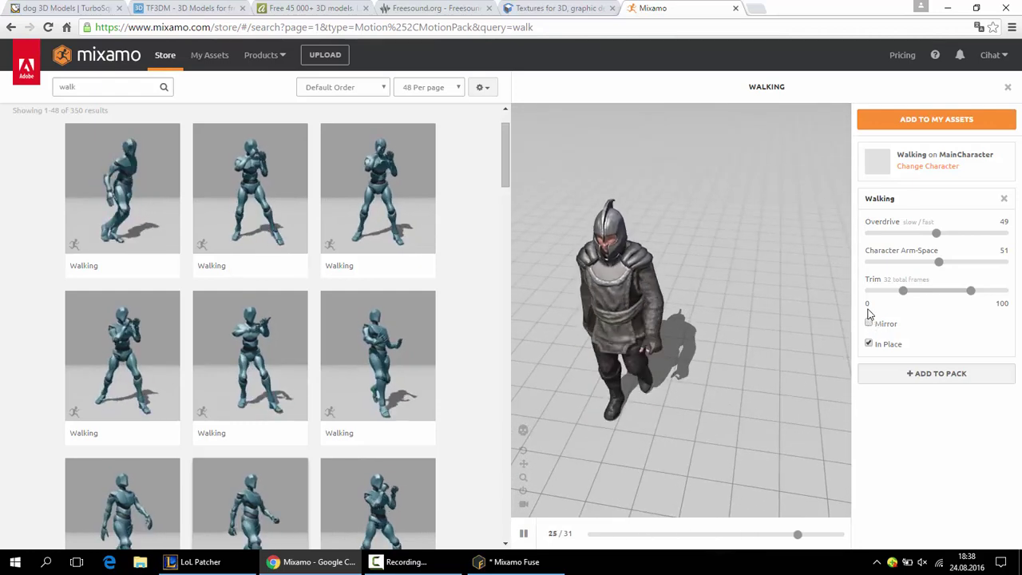
- Add the in-place Walking to My Assets and open its download settings in My Animations
{"action": "left_click", "coordinate": [928, 123]}
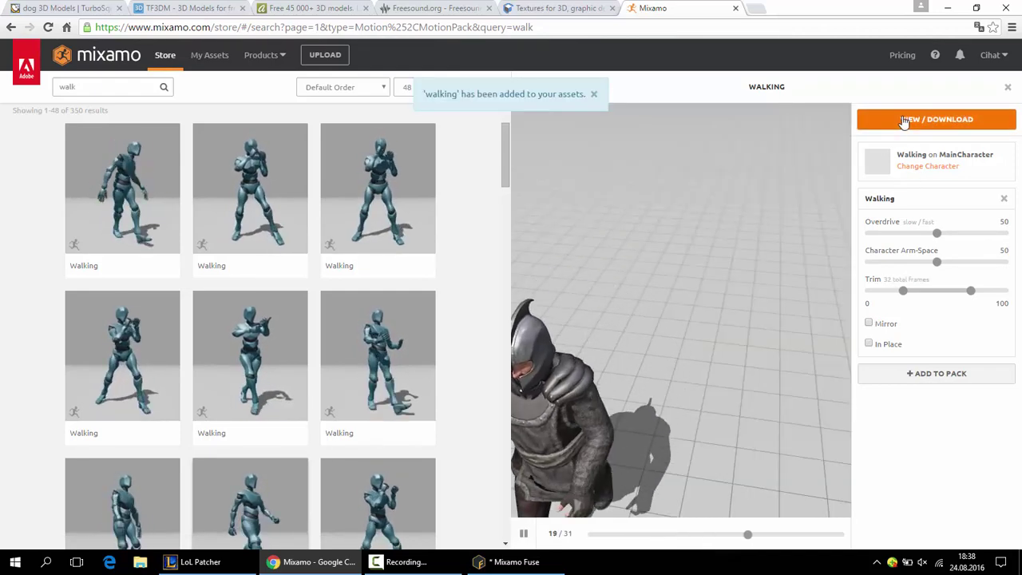
{"action": "left_click", "coordinate": [869, 344]}
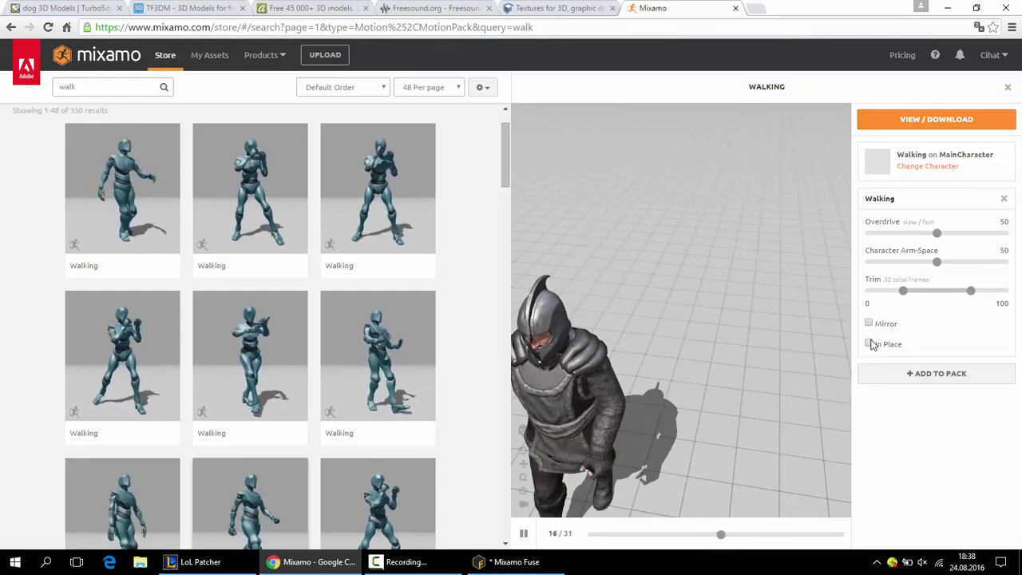
{"action": "left_click", "coordinate": [870, 344]}
{"action": "left_click", "coordinate": [935, 55]}
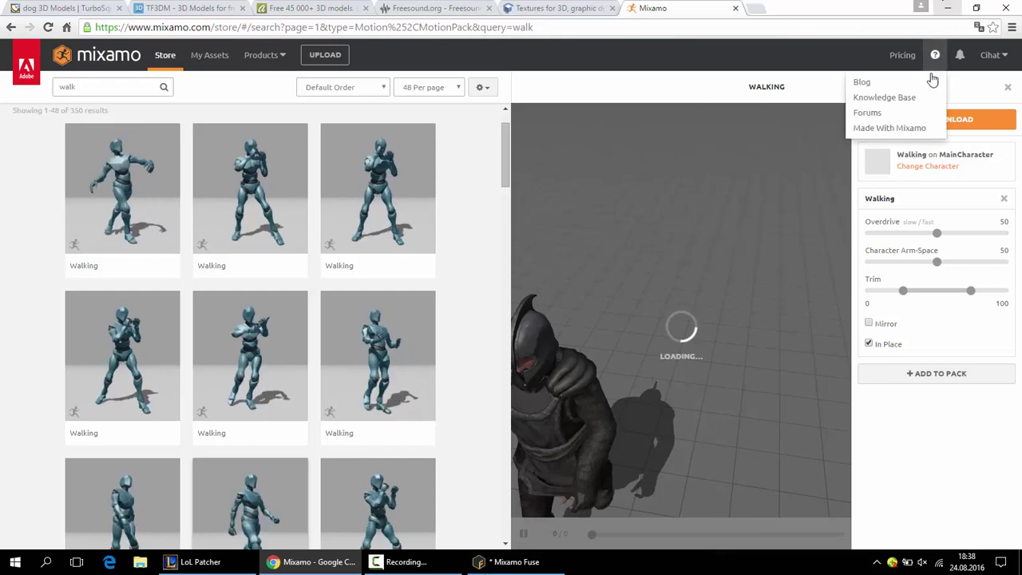
{"action": "left_click", "coordinate": [976, 119]}
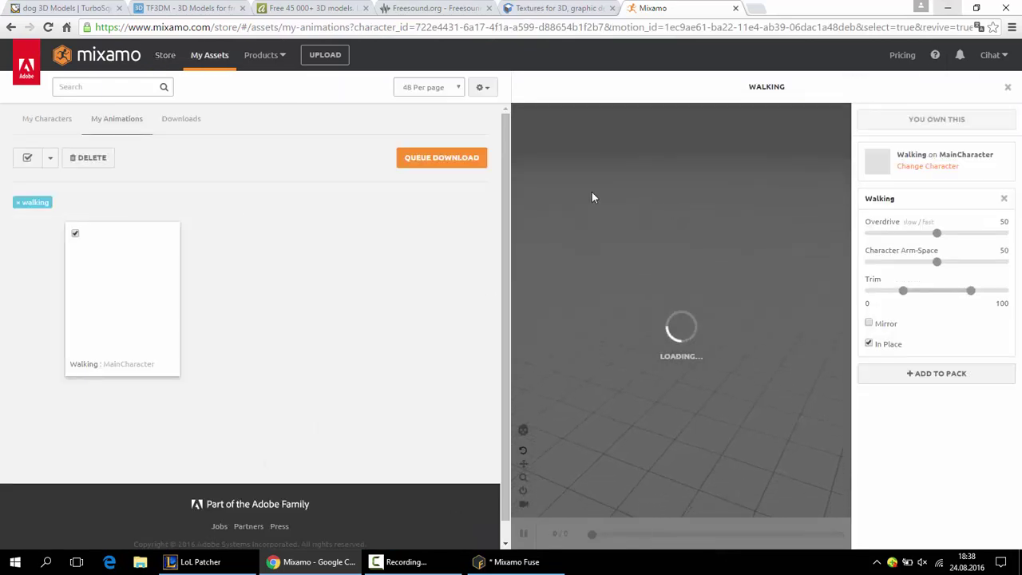
{"action": "left_click", "coordinate": [455, 159]}
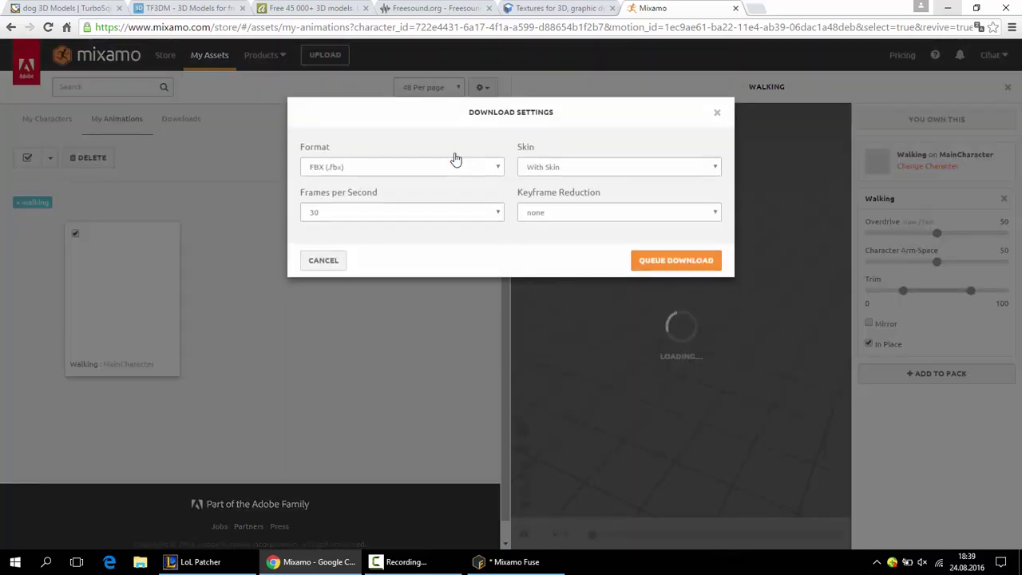
- Set the download's Skin option to With Skin
{"action": "left_click", "coordinate": [564, 174]}
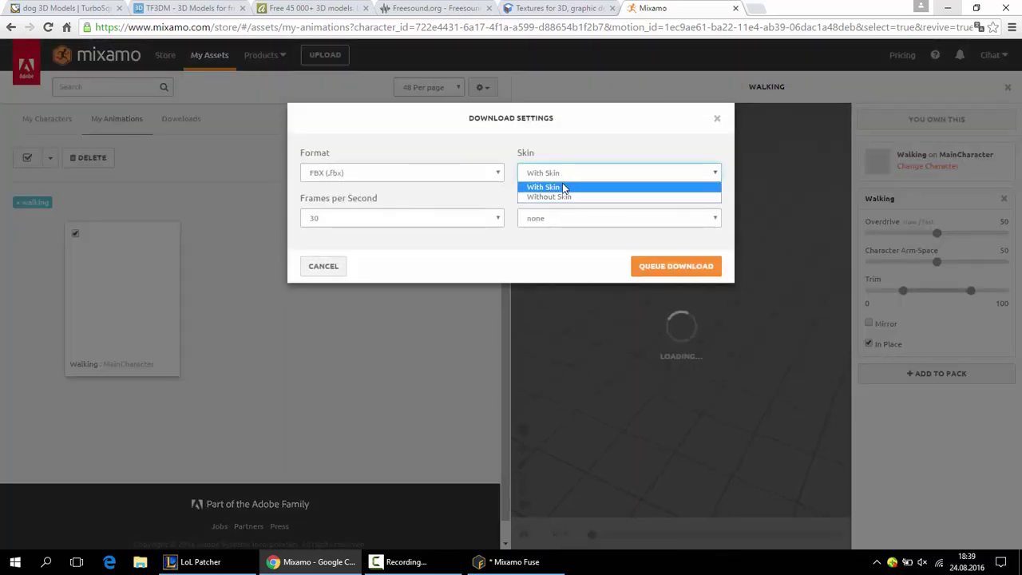
{"action": "left_click", "coordinate": [582, 173]}
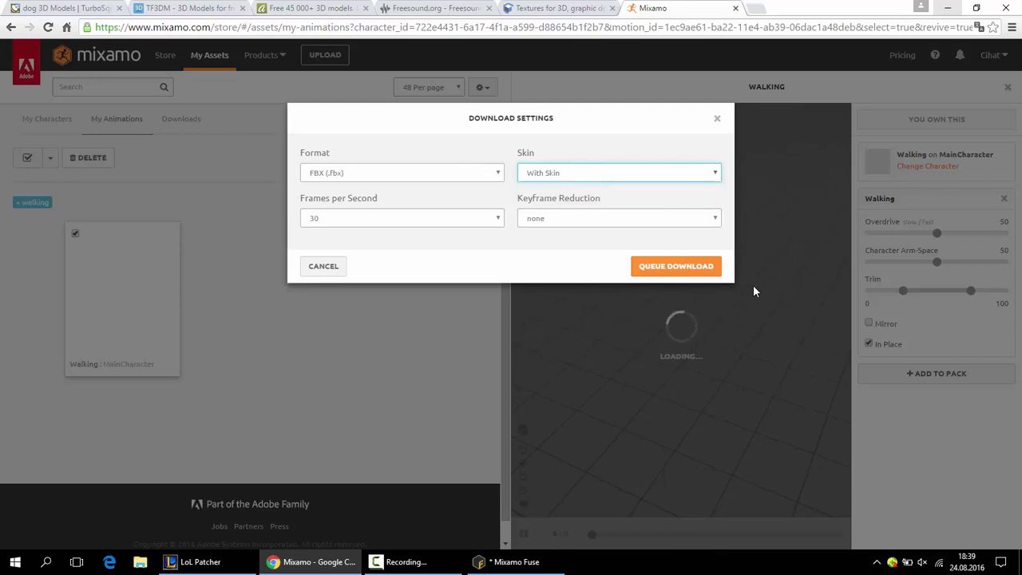
{"action": "left_click", "coordinate": [643, 172]}
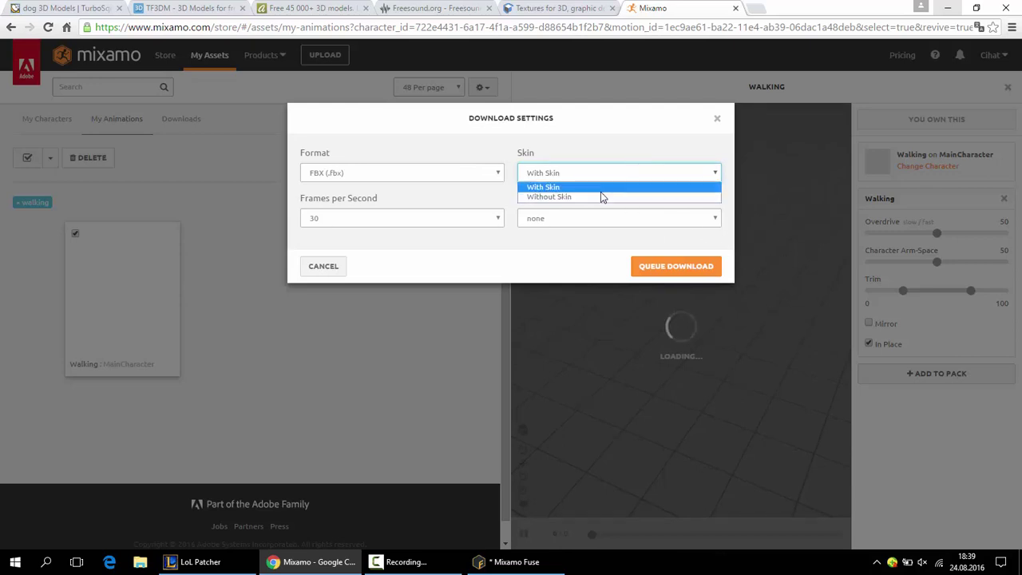
{"action": "left_click", "coordinate": [583, 203]}
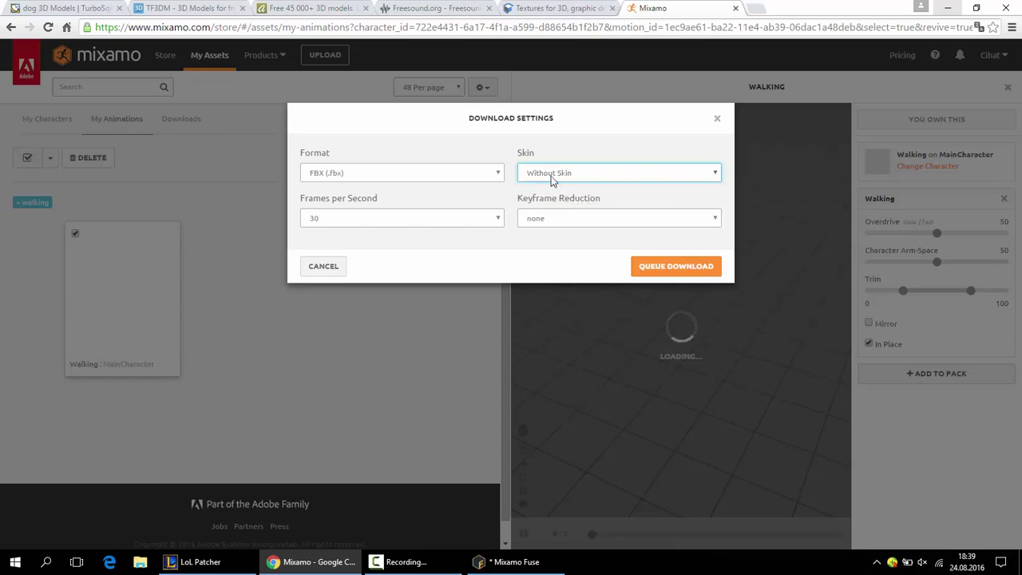
{"action": "left_click", "coordinate": [552, 175]}
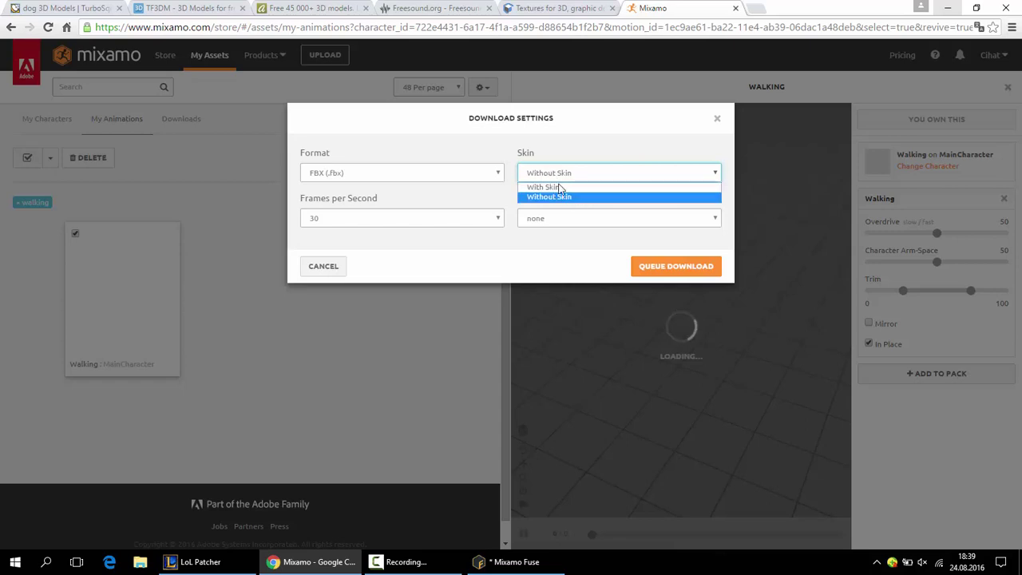
{"action": "left_click", "coordinate": [560, 188]}
- Choose FBX for Unreal Engine 4 format at 30 fps, then close Download Settings
{"action": "left_click", "coordinate": [428, 181]}
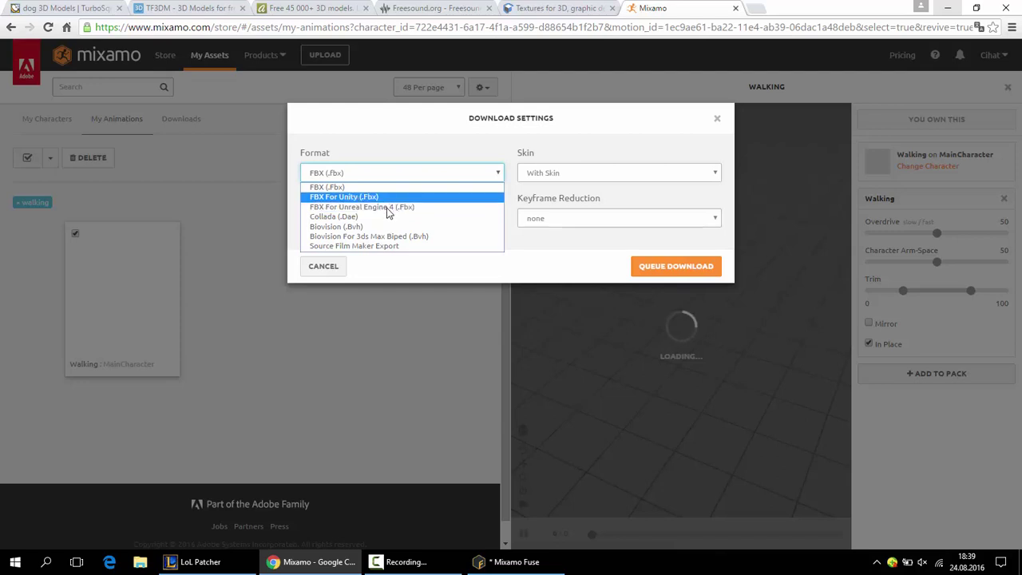
{"action": "key", "text": "Escape"}
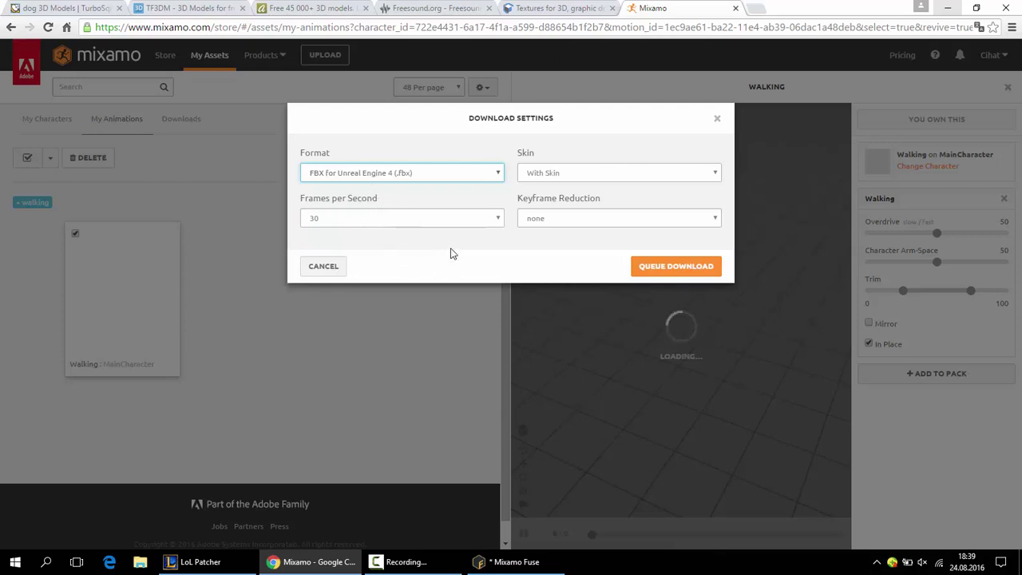
{"action": "left_click", "coordinate": [500, 222]}
{"action": "left_click", "coordinate": [501, 223]}
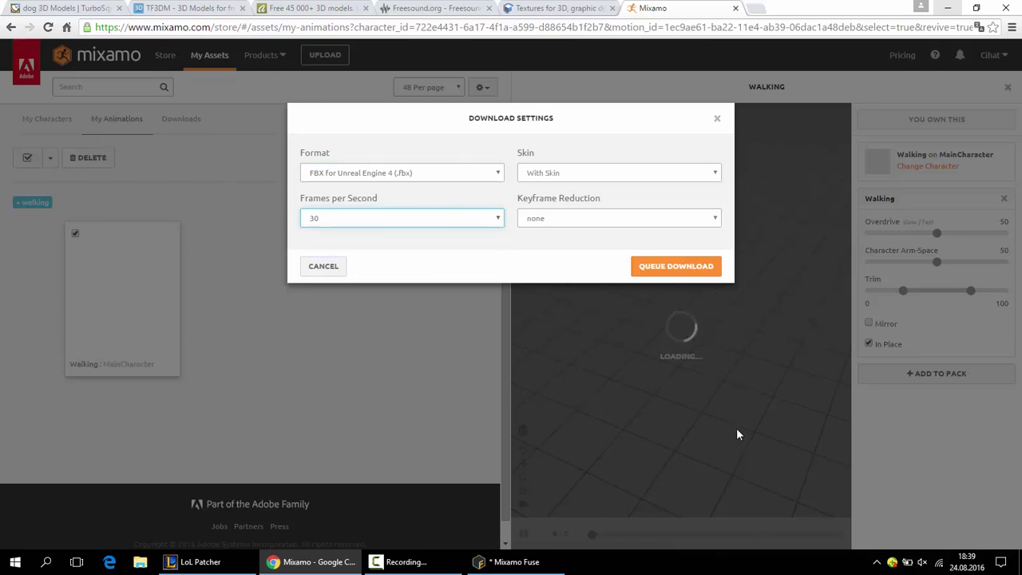
{"action": "left_click", "coordinate": [374, 175]}
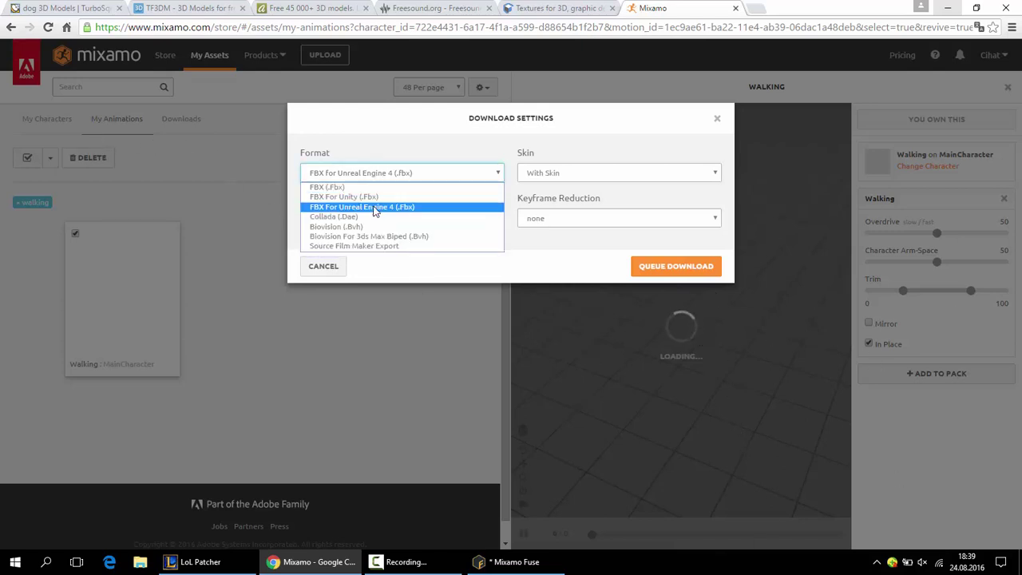
{"action": "left_click", "coordinate": [351, 203]}
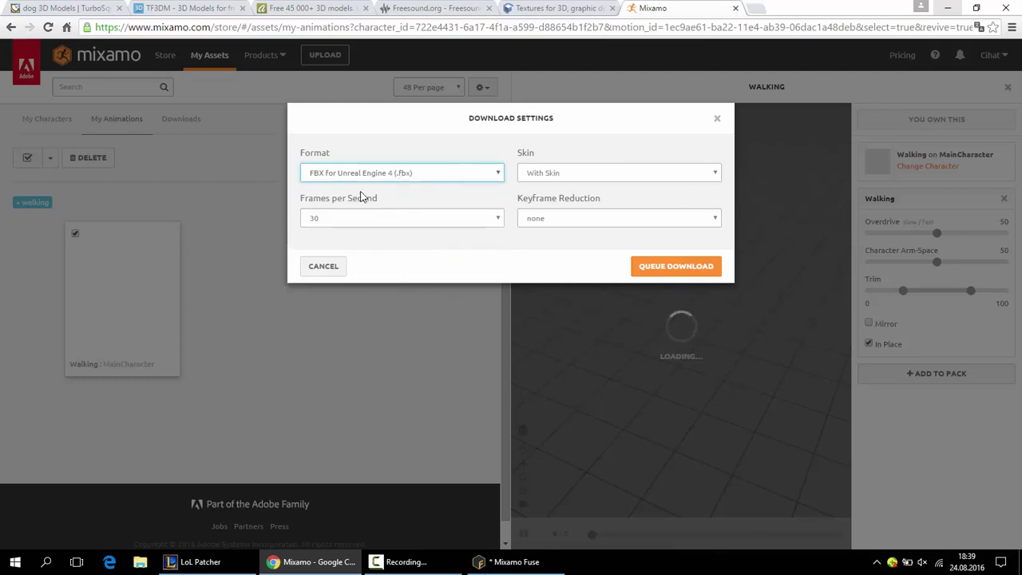
{"action": "left_click", "coordinate": [457, 171]}
{"action": "left_click", "coordinate": [453, 175]}
{"action": "left_click", "coordinate": [438, 221]}
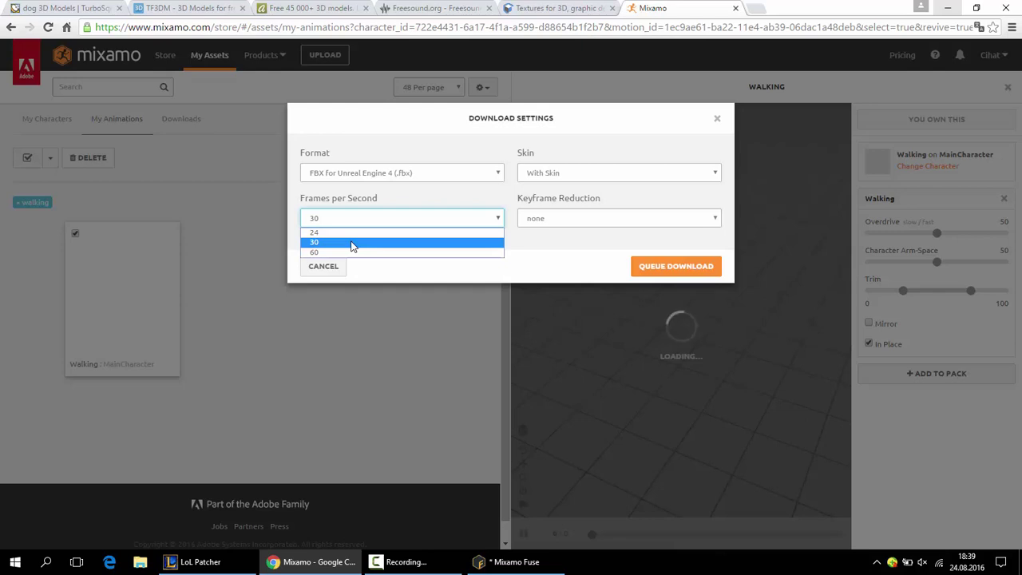
{"action": "left_click", "coordinate": [352, 243]}
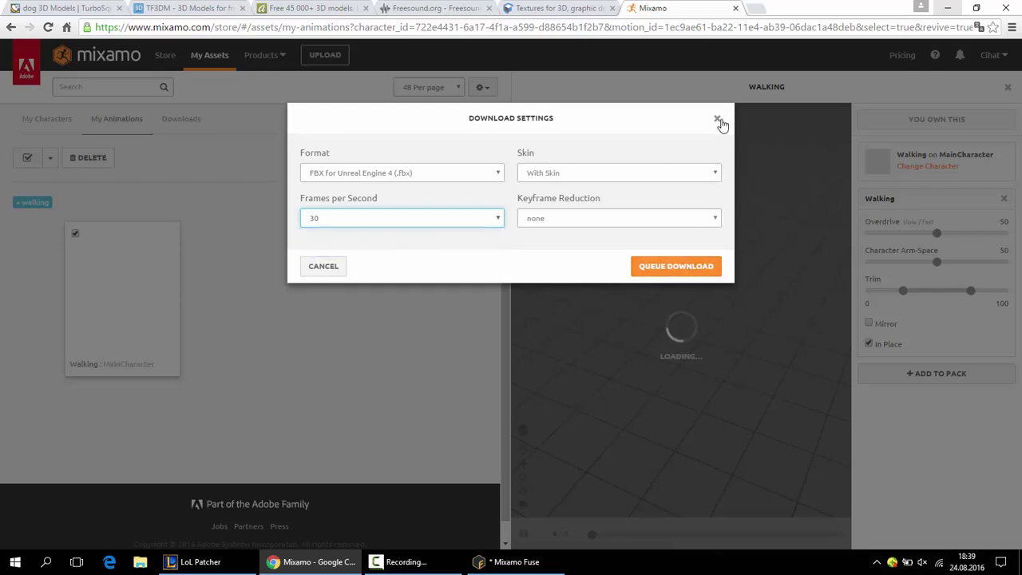
{"action": "left_click", "coordinate": [719, 120]}
{"action": "left_click", "coordinate": [949, 14]}
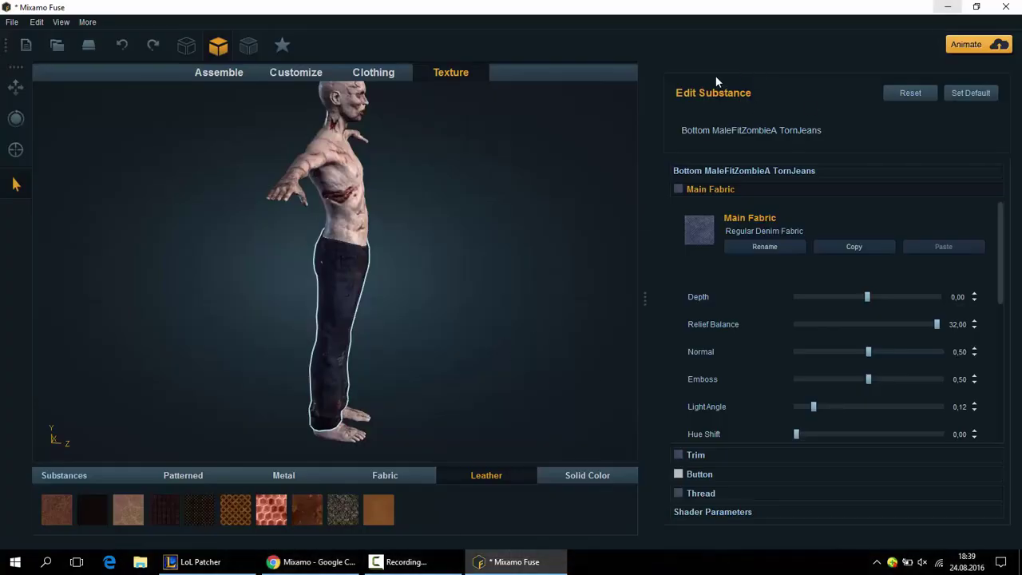
- Quit Fuse without saving changes and launch GIMP 2 from the desktop
{"action": "left_click", "coordinate": [1007, 8]}
{"action": "left_click", "coordinate": [521, 299]}
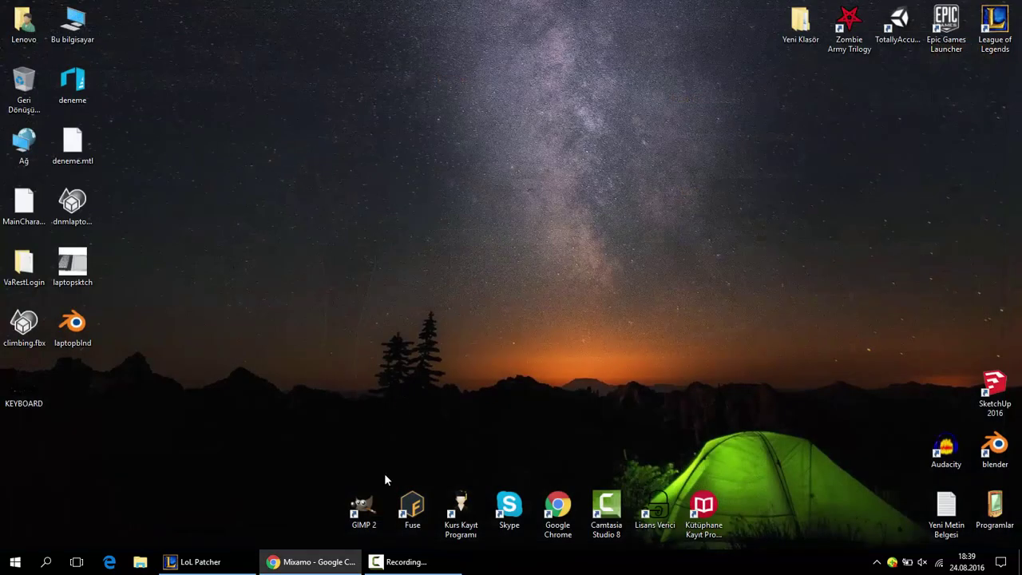
{"action": "left_click", "coordinate": [369, 504]}
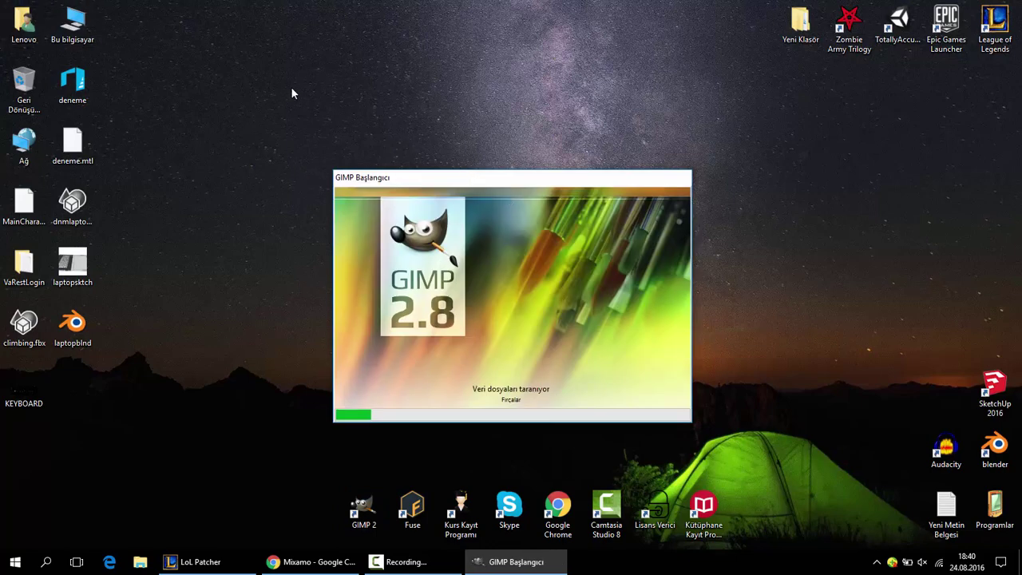
- While GIMP 2.8 loads, briefly restore the Mixamo browser window, then minimize it again
{"action": "left_click_drag", "start_coordinate": [280, 97], "coordinate": [279, 201]}
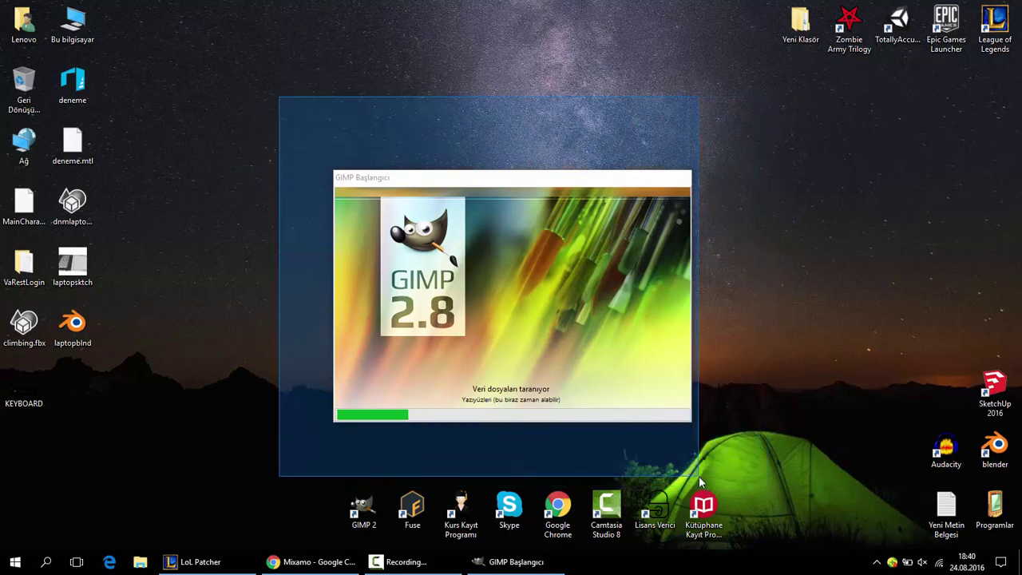
{"action": "left_click_drag", "start_coordinate": [279, 201], "coordinate": [755, 489]}
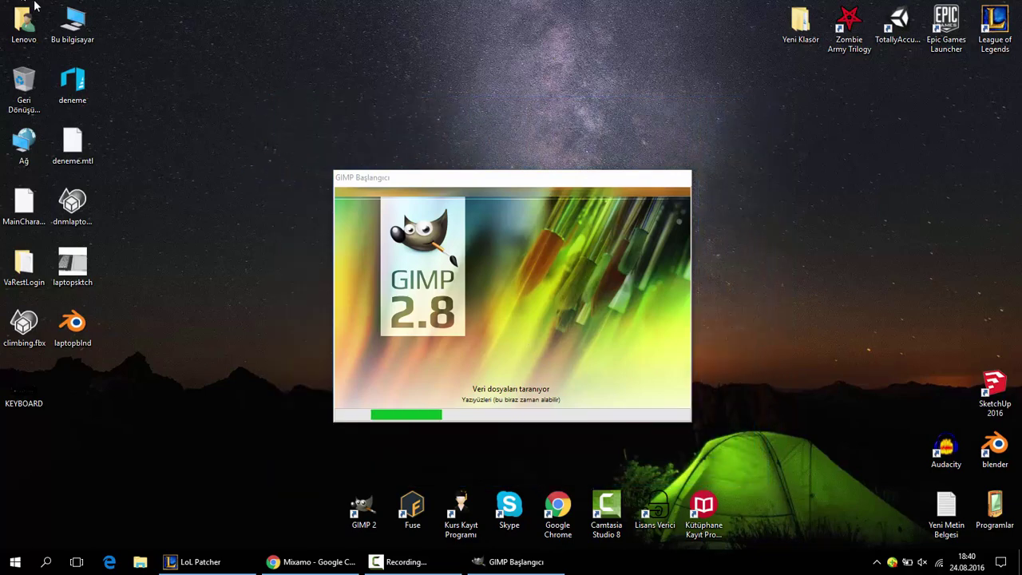
{"action": "left_click_drag", "start_coordinate": [264, 119], "coordinate": [783, 475]}
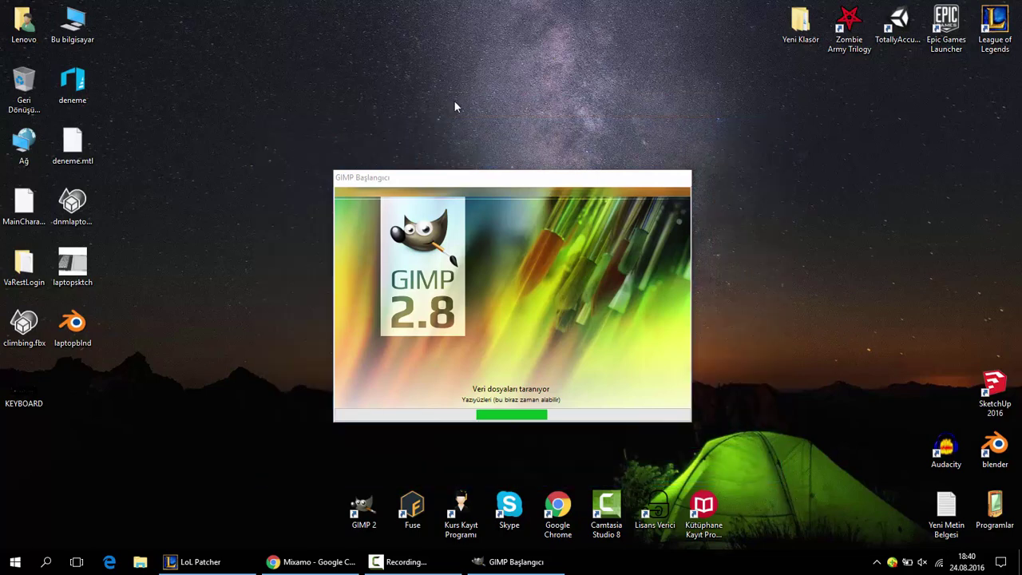
{"action": "mouse_move", "coordinate": [255, 100]}
{"action": "left_mouse_down"}
{"action": "mouse_move", "coordinate": [467, 267]}
{"action": "mouse_move", "coordinate": [761, 478]}
{"action": "mouse_move", "coordinate": [782, 471]}
{"action": "mouse_move", "coordinate": [783, 482]}
{"action": "mouse_move", "coordinate": [525, 362]}
{"action": "mouse_move", "coordinate": [281, 112]}
{"action": "left_mouse_up"}
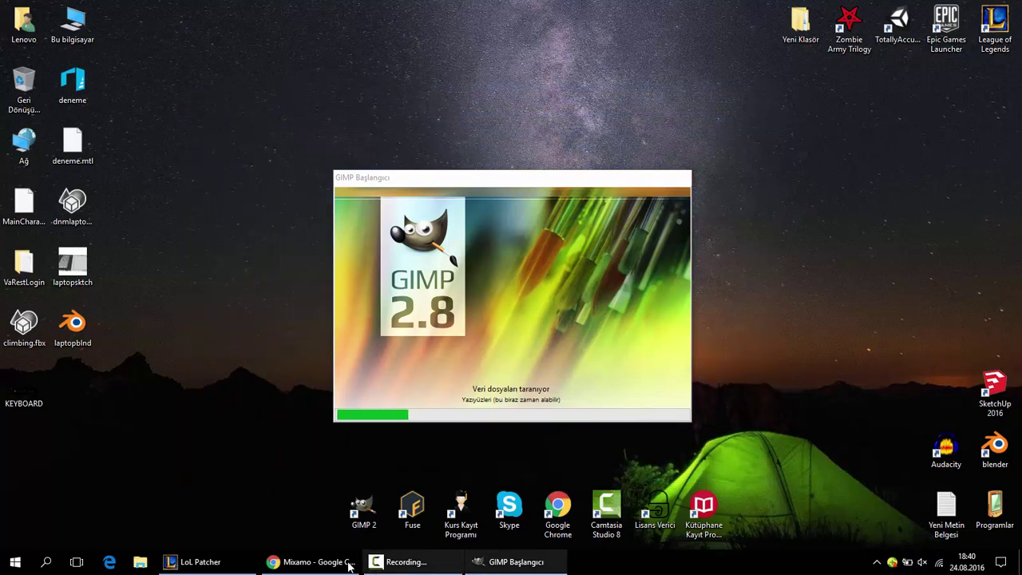
{"action": "left_click", "coordinate": [306, 563]}
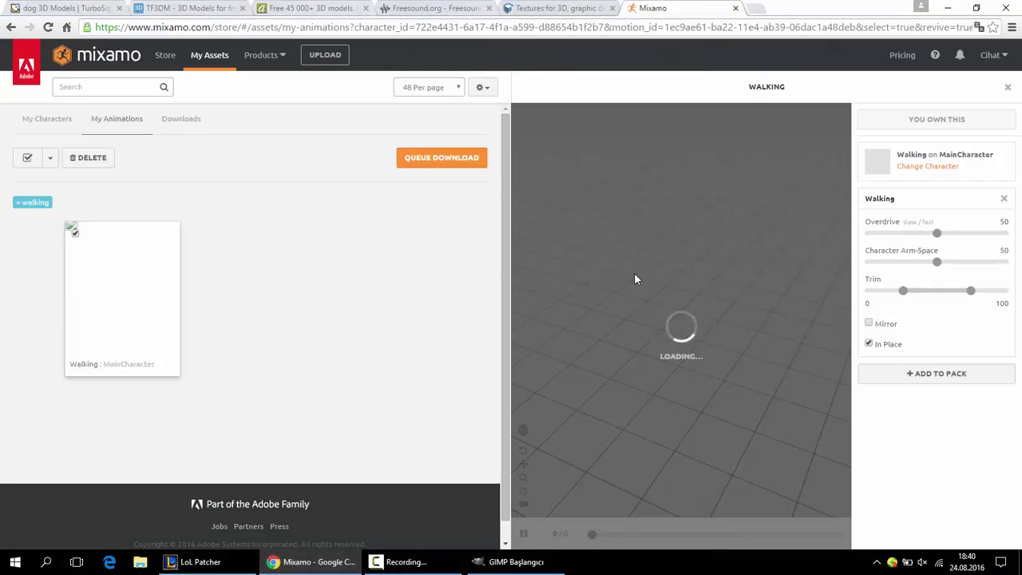
{"action": "left_click", "coordinate": [947, 8]}
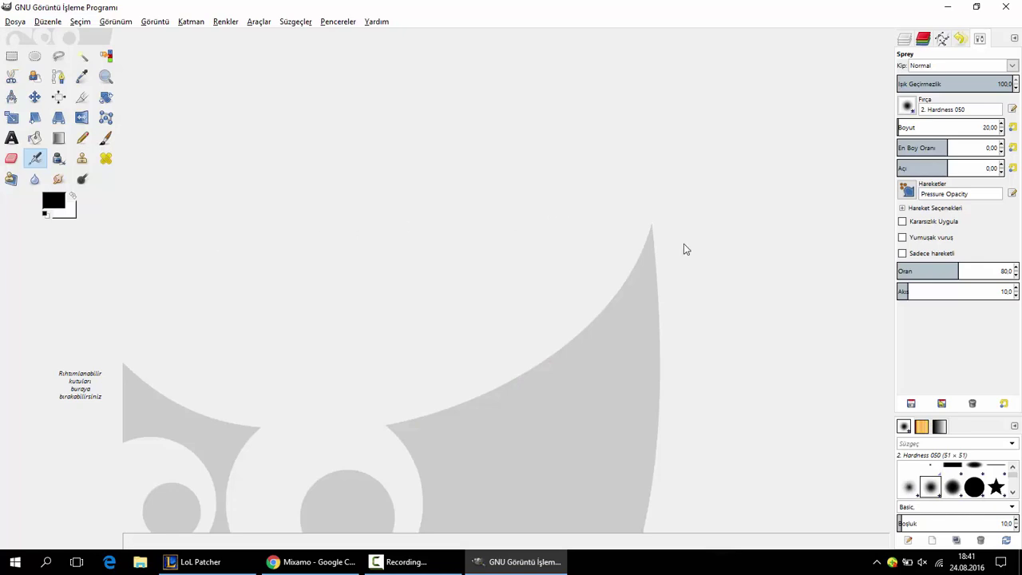
- Show the Layers list and create a new 640x400 image
{"action": "left_click", "coordinate": [905, 40]}
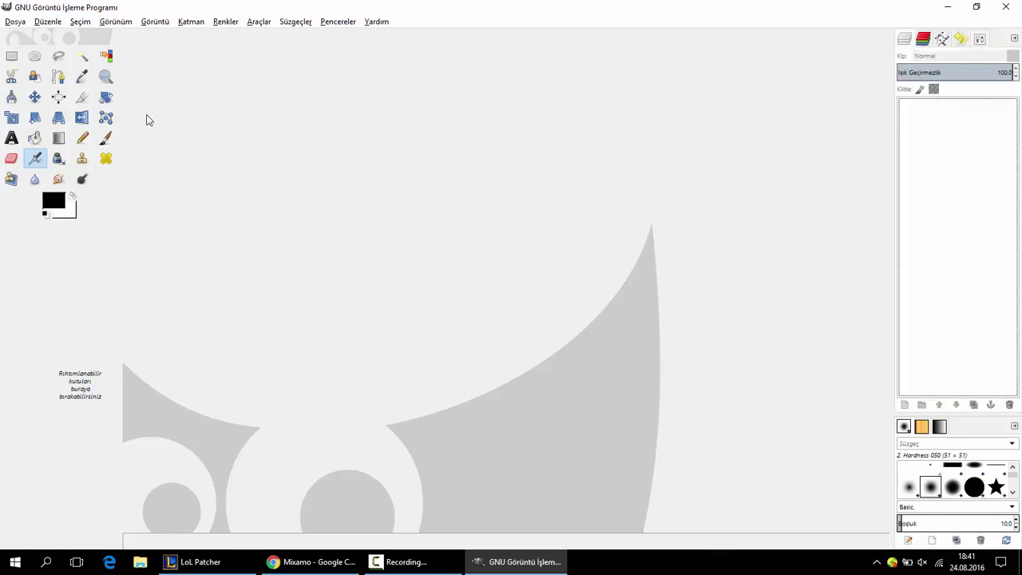
{"action": "left_click", "coordinate": [14, 21]}
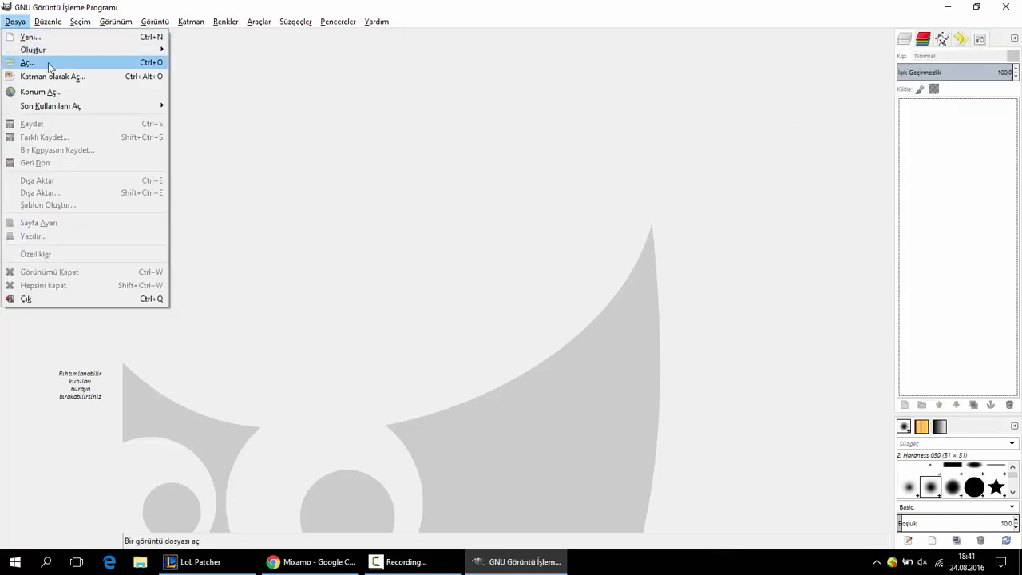
{"action": "left_click", "coordinate": [32, 37]}
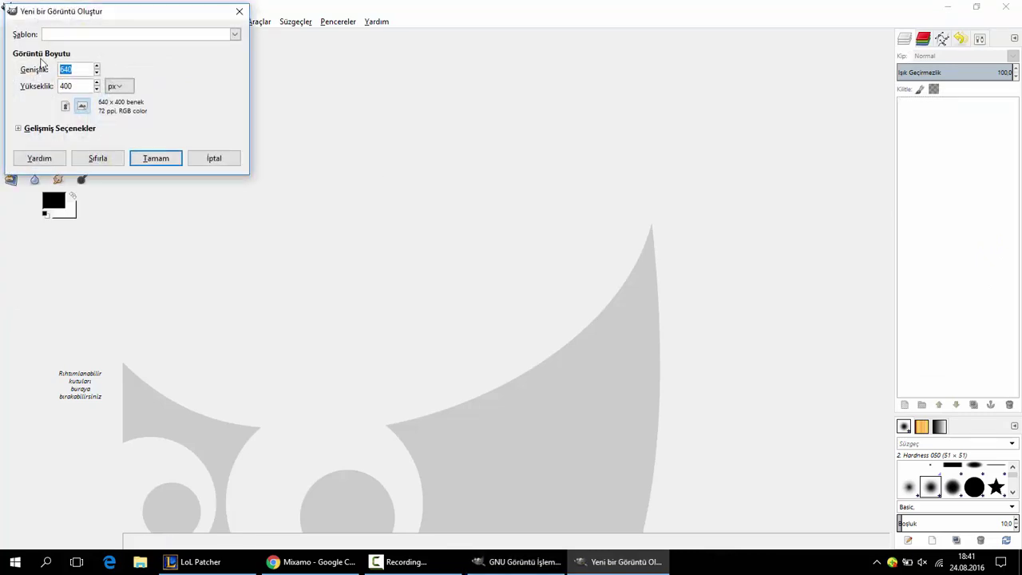
{"action": "left_click", "coordinate": [153, 161]}
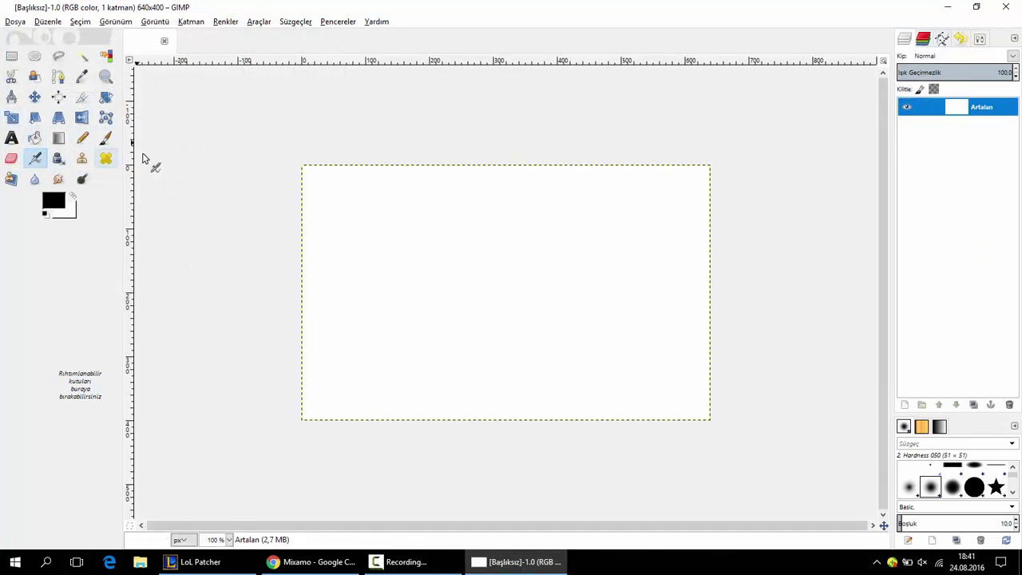
- Add an alpha channel to the Background layer and clear it to transparency
{"action": "right_click", "coordinate": [978, 112]}
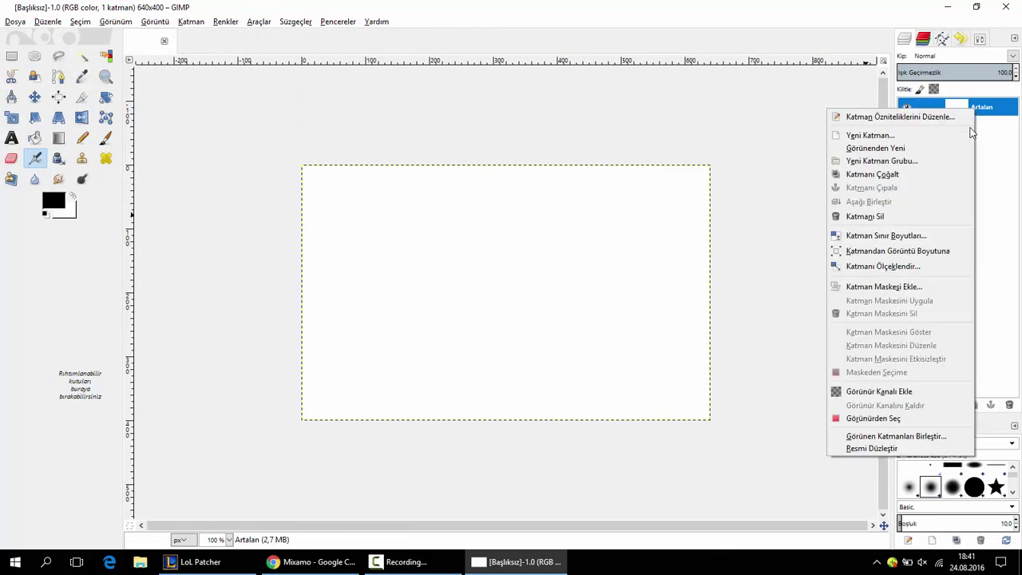
{"action": "left_click", "coordinate": [884, 391]}
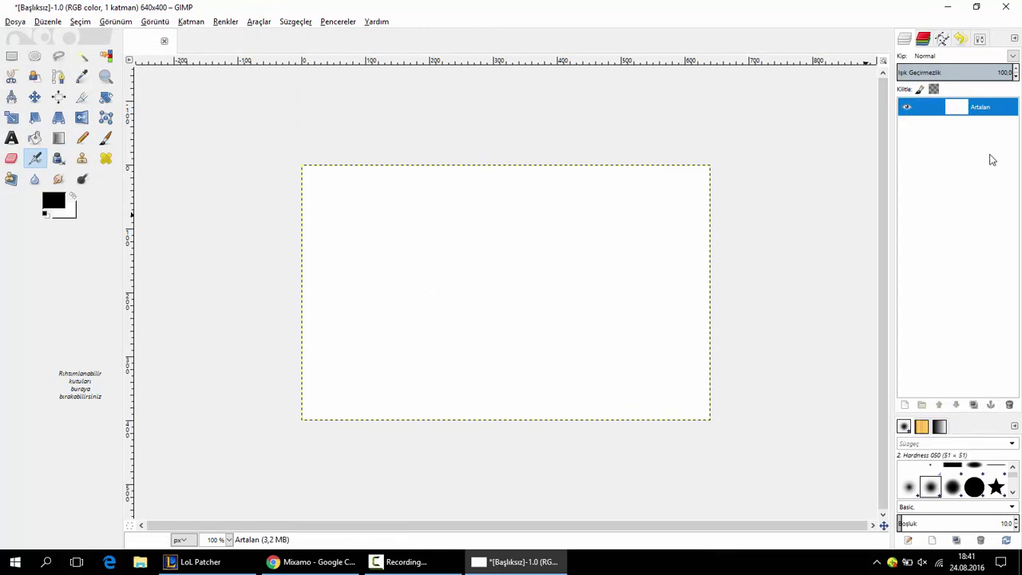
{"action": "key", "text": "Delete"}
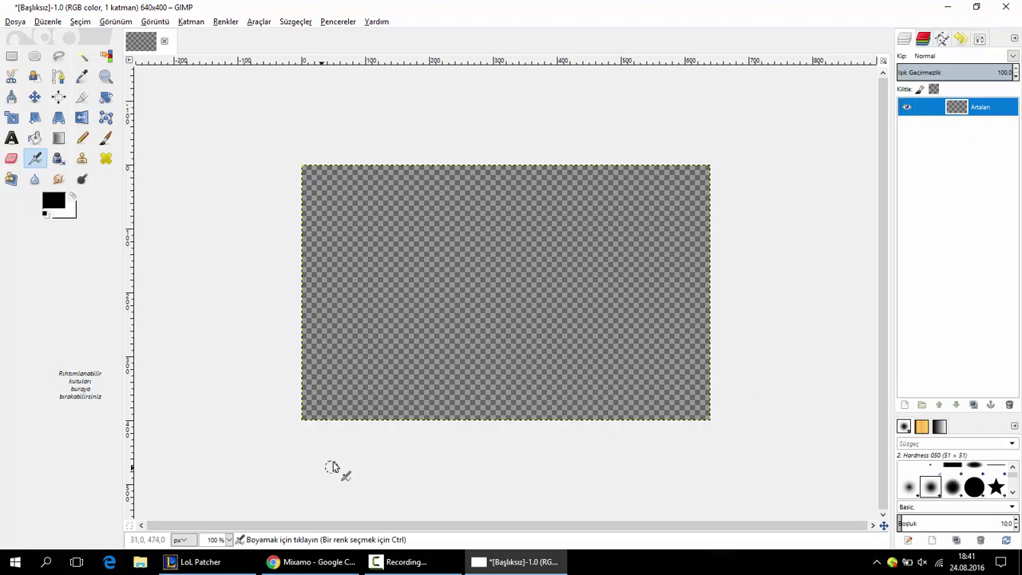
- Test a few airbrush strokes on the canvas, then delete them
{"action": "left_click_drag", "start_coordinate": [455, 280], "coordinate": [445, 290]}
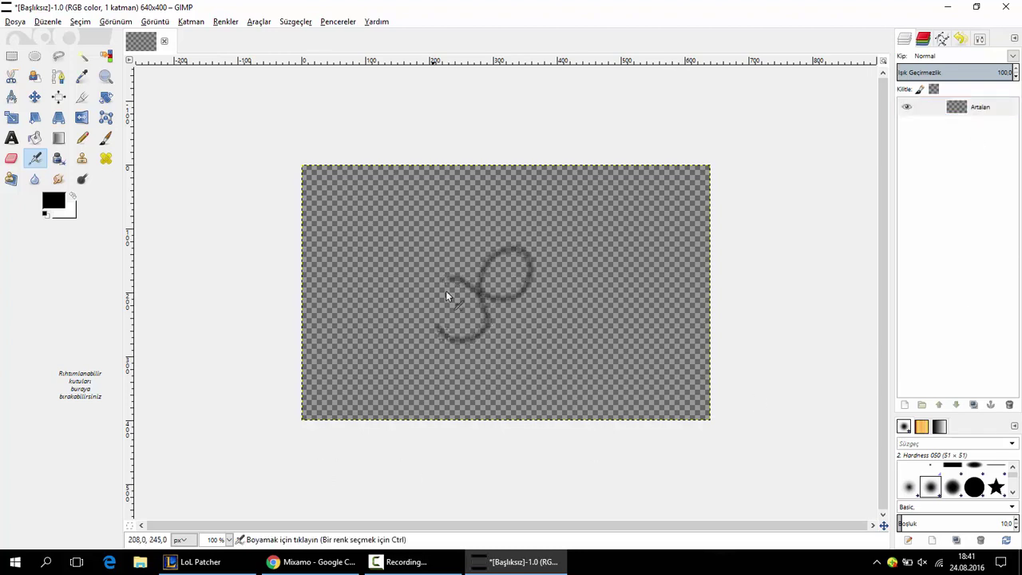
{"action": "left_click_drag", "start_coordinate": [505, 352], "coordinate": [391, 321]}
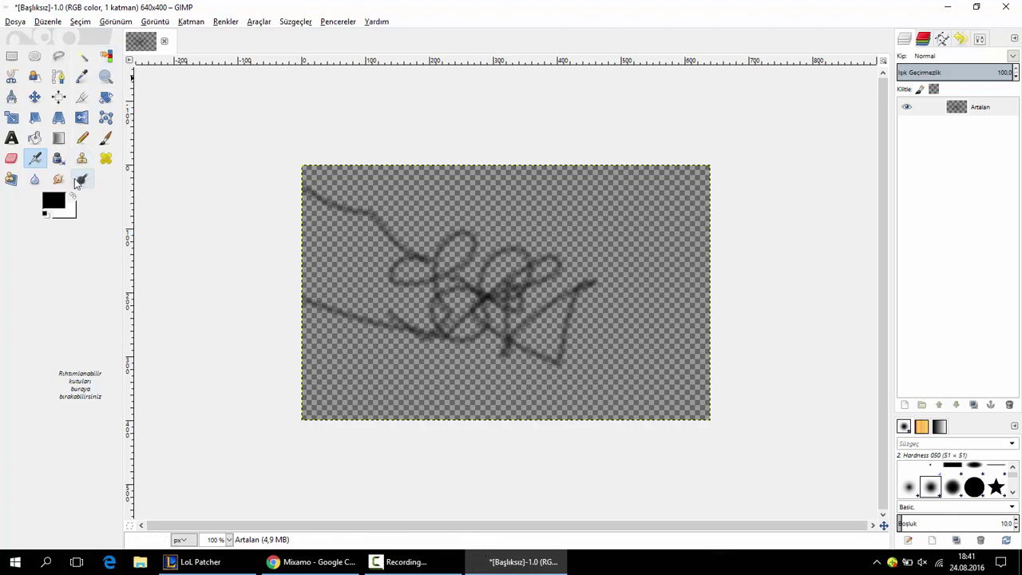
{"action": "key", "text": "Delete"}
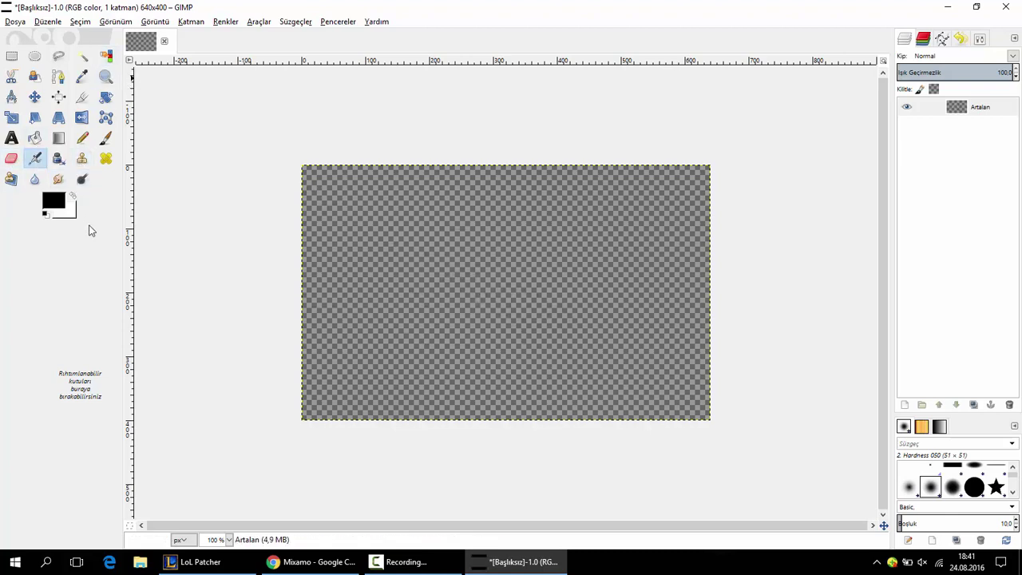
- Set the Paintbrush colour to red (ea1c1c) and paint a zigzag and loop across the canvas
{"action": "left_click", "coordinate": [106, 138]}
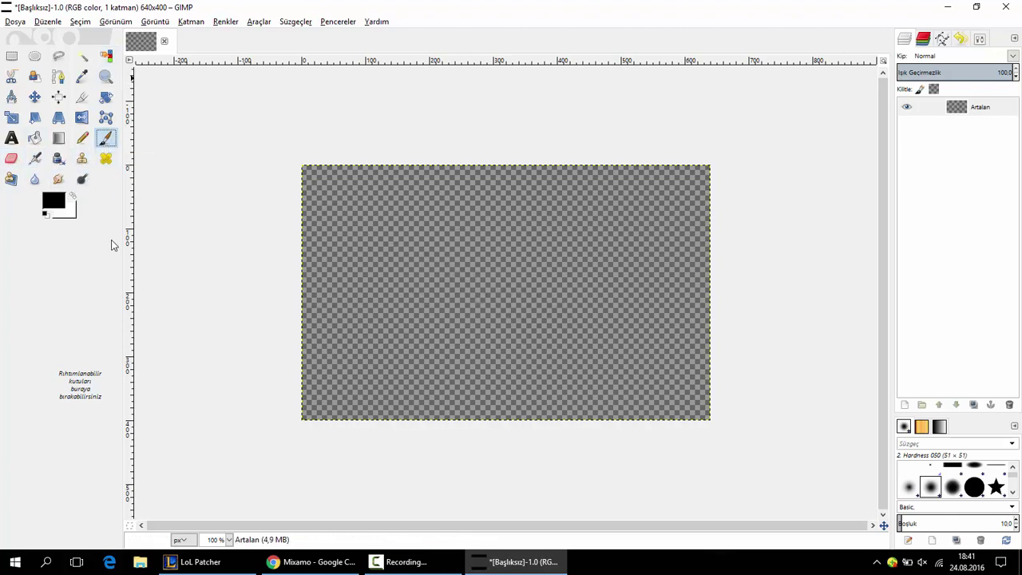
{"action": "left_click", "coordinate": [54, 198]}
{"action": "left_click_drag", "start_coordinate": [85, 169], "coordinate": [103, 159]}
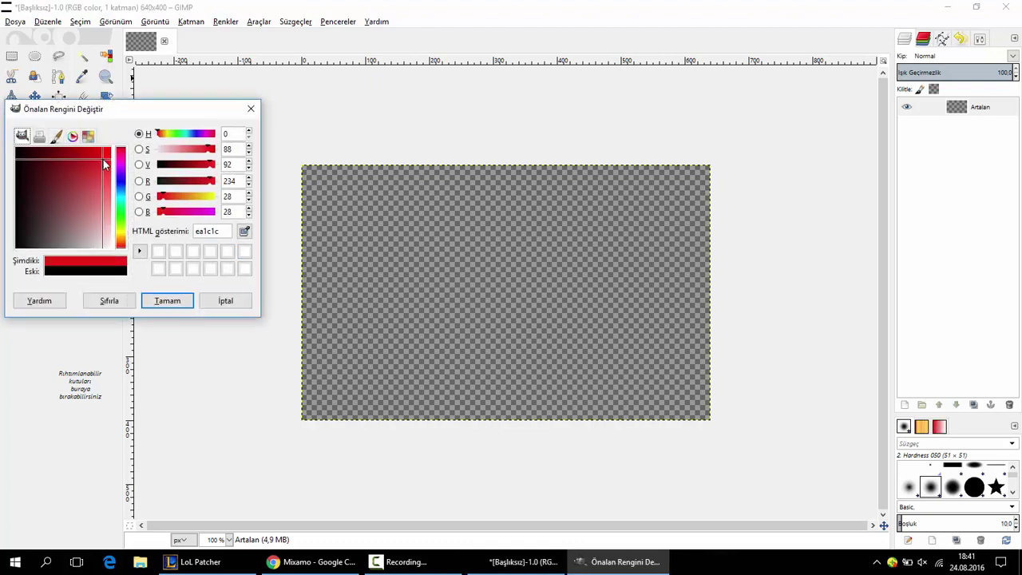
{"action": "left_click", "coordinate": [164, 297]}
{"action": "mouse_move", "coordinate": [431, 266]}
{"action": "left_mouse_down"}
{"action": "mouse_move", "coordinate": [369, 366]}
{"action": "mouse_move", "coordinate": [559, 317]}
{"action": "mouse_move", "coordinate": [517, 287]}
{"action": "left_mouse_up"}
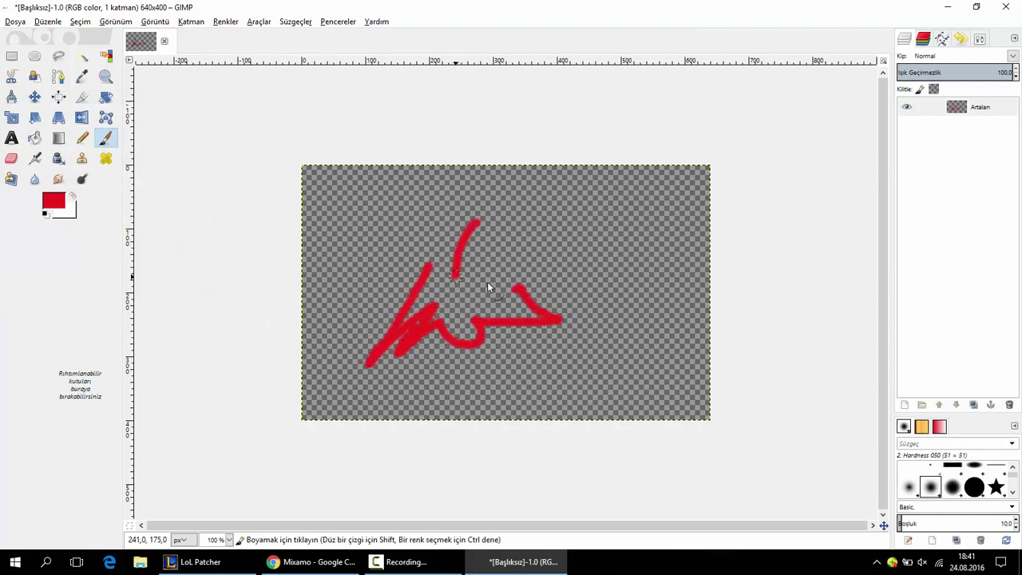
{"action": "mouse_move", "coordinate": [488, 287]}
{"action": "left_mouse_down"}
{"action": "mouse_move", "coordinate": [613, 275]}
{"action": "mouse_move", "coordinate": [577, 397]}
{"action": "mouse_move", "coordinate": [582, 275]}
{"action": "left_mouse_up"}
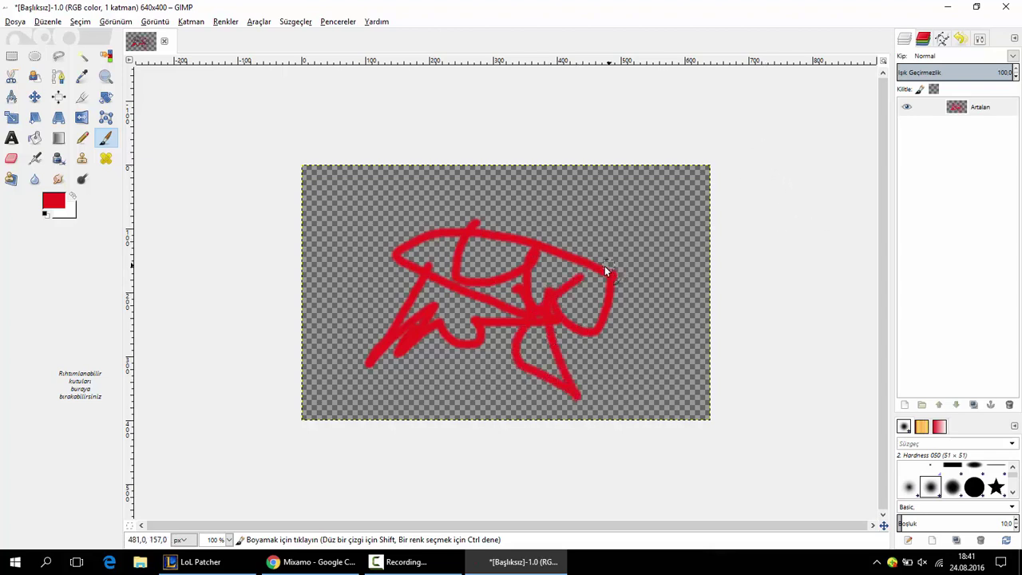
- In Export As, choose the Desktop folder and browse the list of export file types
{"action": "left_click", "coordinate": [15, 22]}
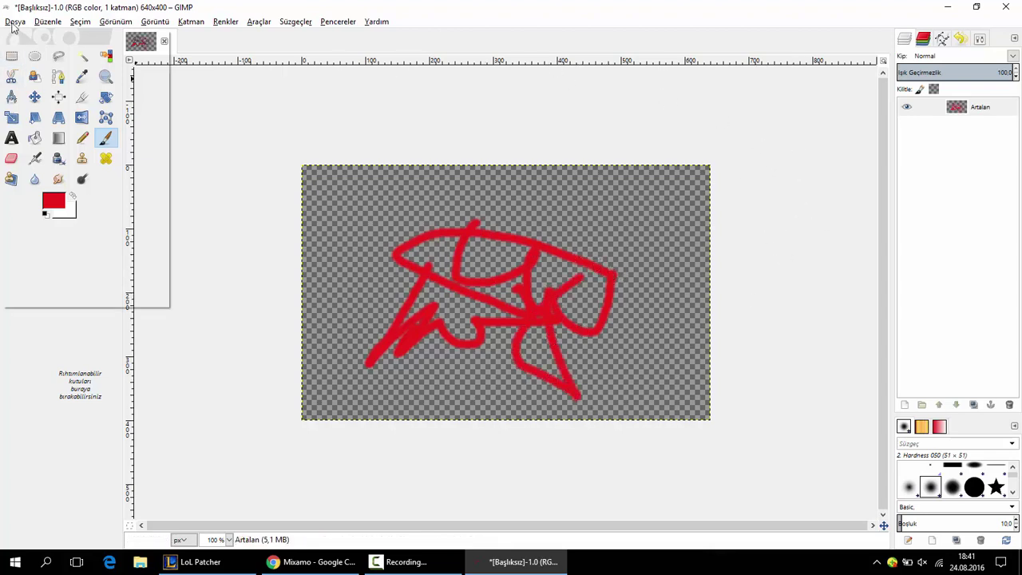
{"action": "left_click", "coordinate": [38, 181]}
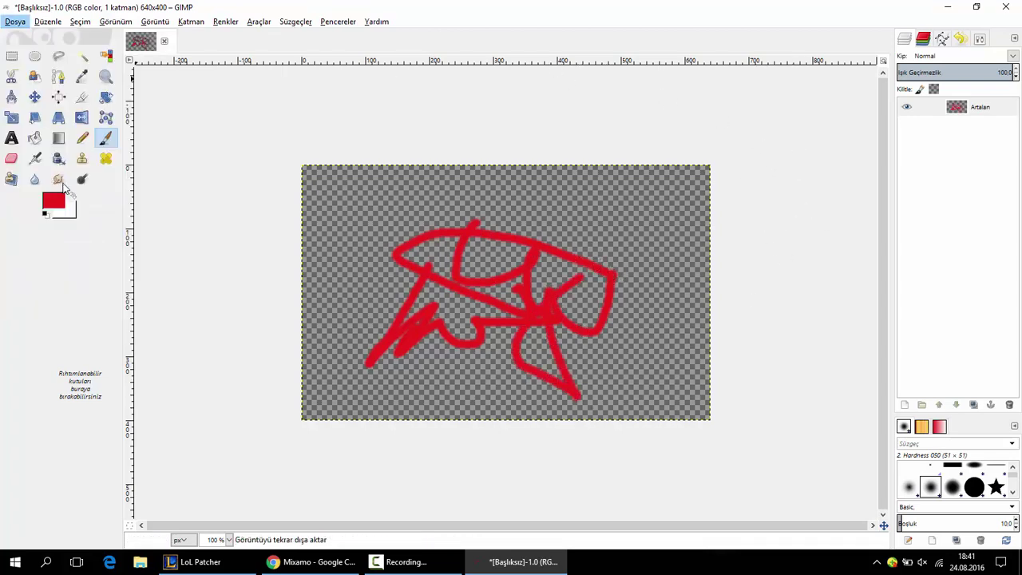
{"action": "left_click", "coordinate": [144, 184]}
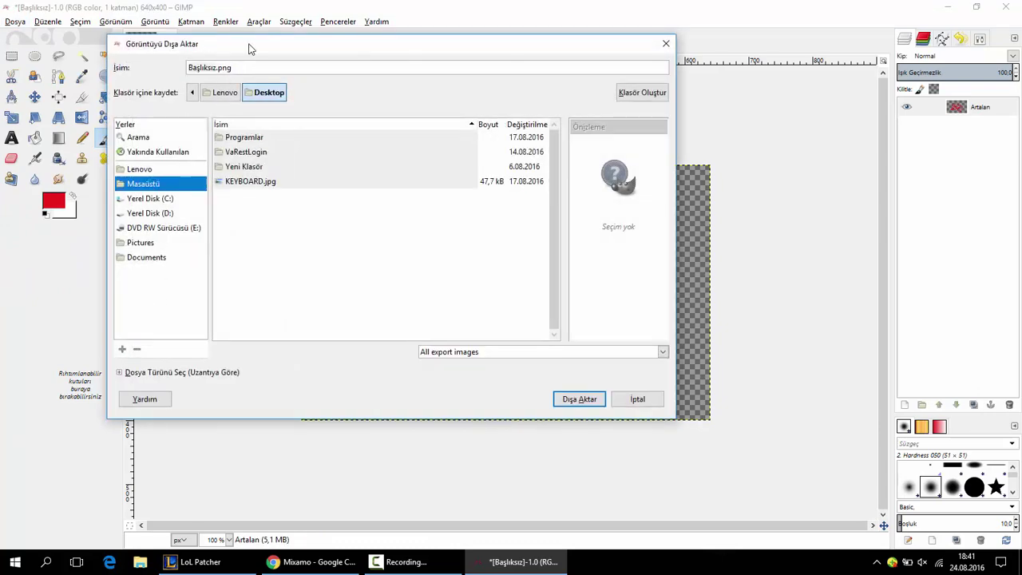
{"action": "left_click", "coordinate": [120, 372]}
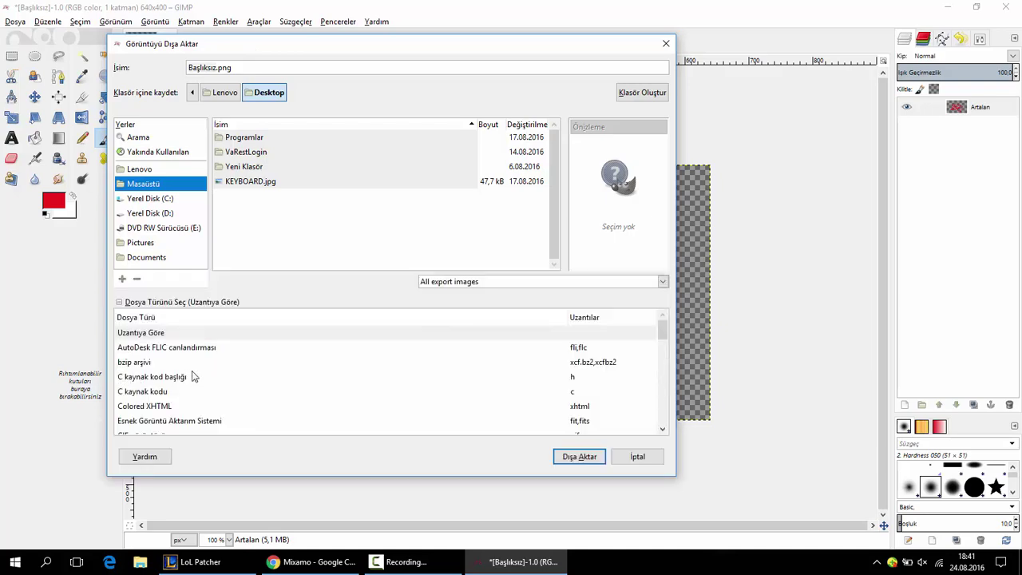
{"action": "scroll", "coordinate": [194, 375], "scroll_direction": "down", "scroll_amount": 5}
{"action": "scroll", "coordinate": [194, 375], "scroll_direction": "down", "scroll_amount": 5}
{"action": "scroll", "coordinate": [194, 371], "scroll_direction": "down", "scroll_amount": 2}
{"action": "scroll", "coordinate": [194, 370], "scroll_direction": "up", "scroll_amount": 4}
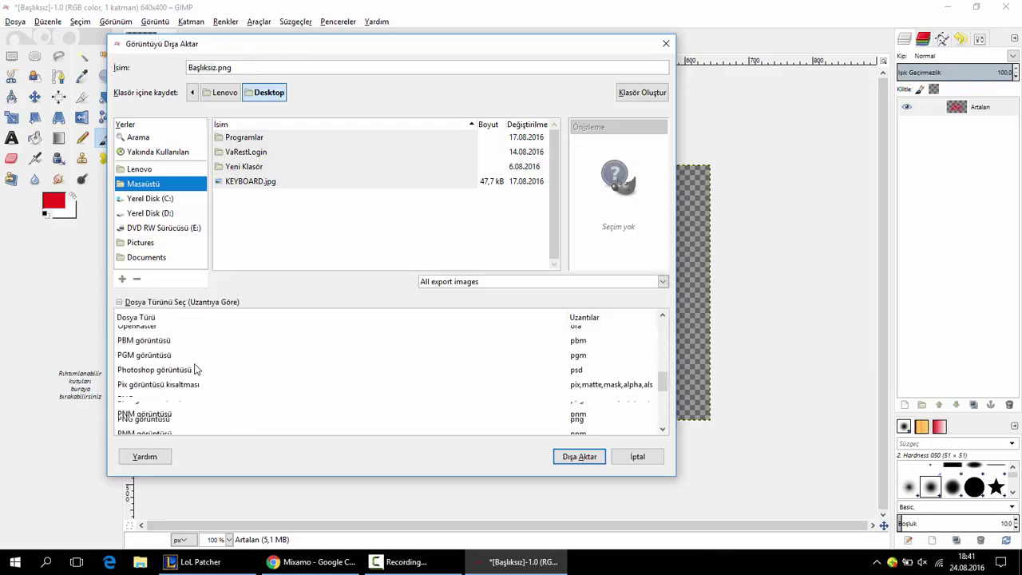
{"action": "scroll", "coordinate": [196, 368], "scroll_direction": "up", "scroll_amount": 8}
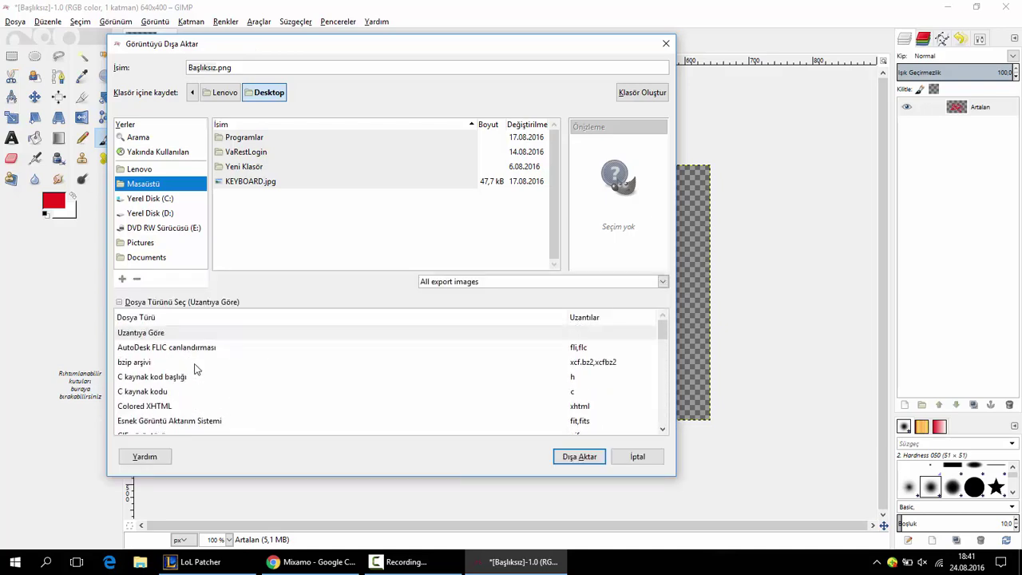
- Cancel the export and quit GIMP, discarding the unsaved drawing
{"action": "left_click", "coordinate": [666, 43]}
{"action": "left_click", "coordinate": [1017, 6]}
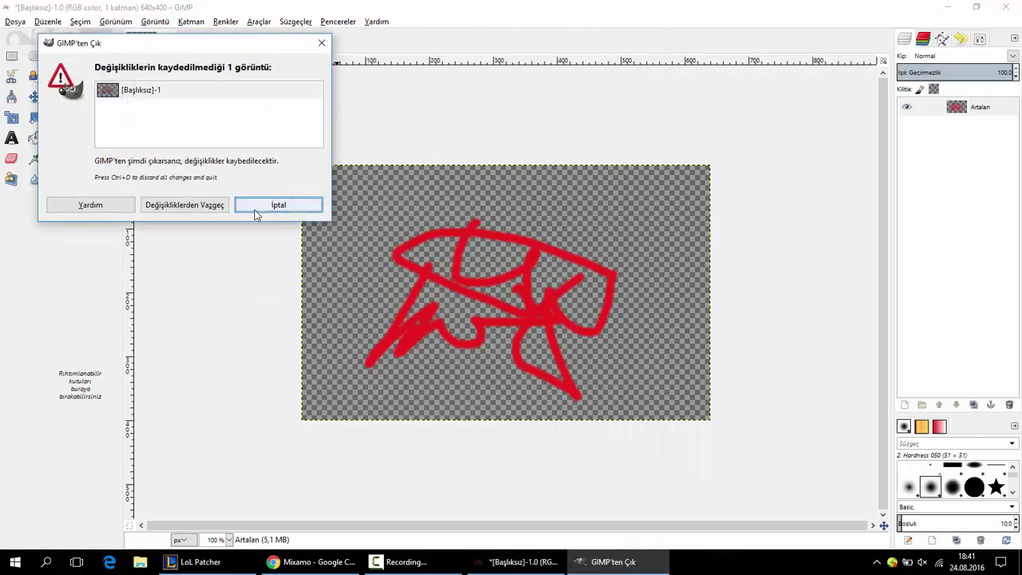
{"action": "left_click", "coordinate": [184, 206]}
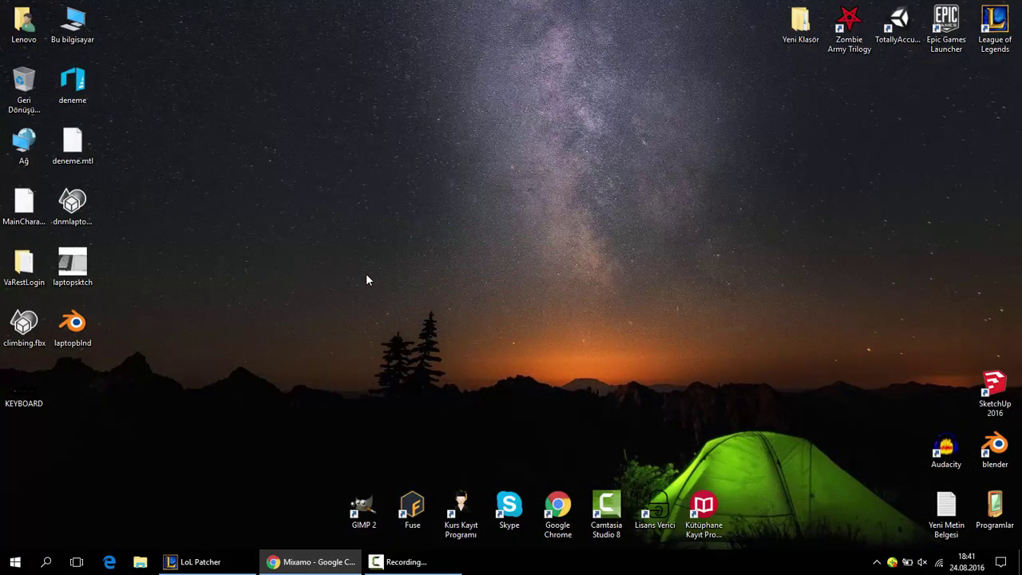